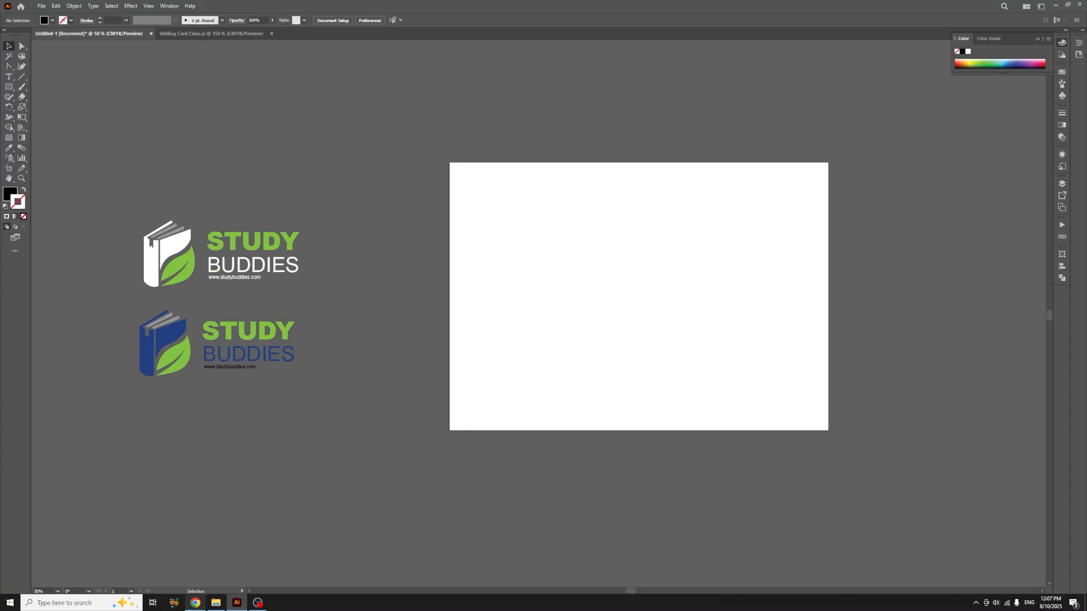
Switch to the browser and examine the Freepik brandkit results, including the realistic stationery set with its mug, cap, USB and shirt.
left_click(194, 603)
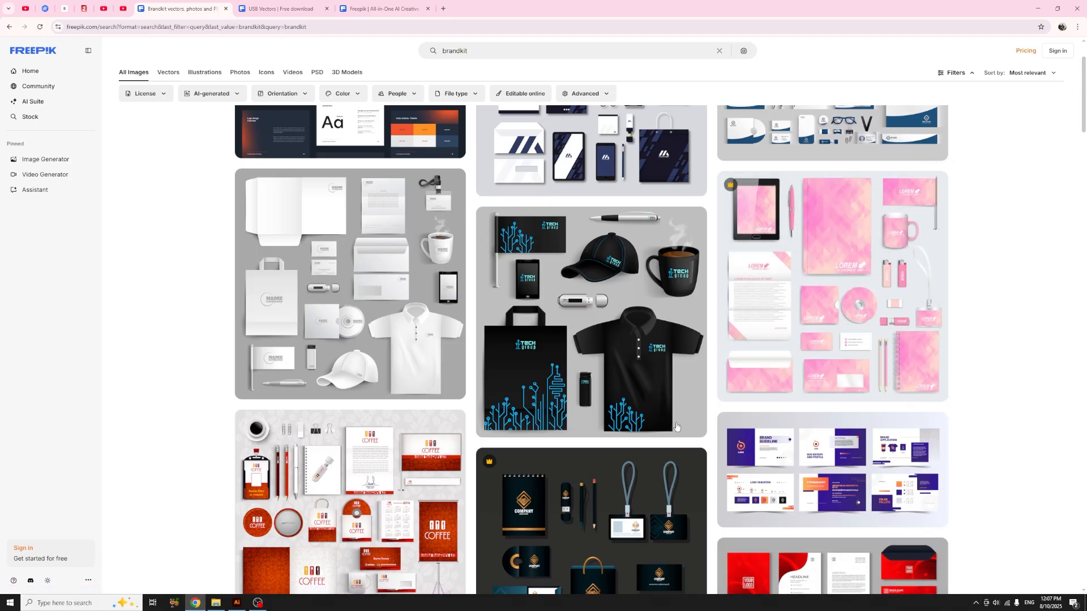
left_click(421, 319)
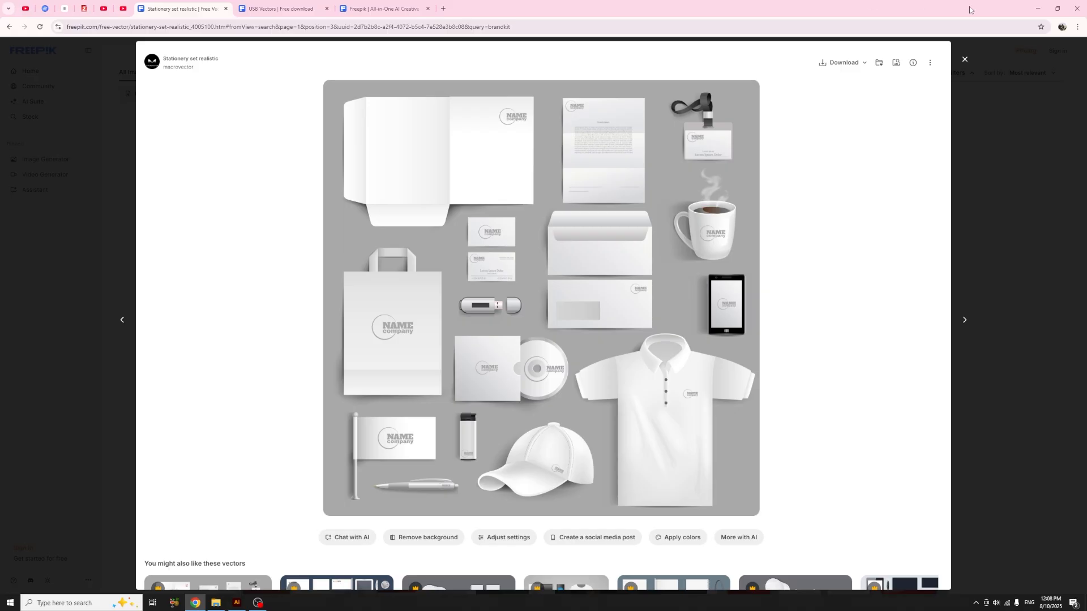
left_click(965, 60)
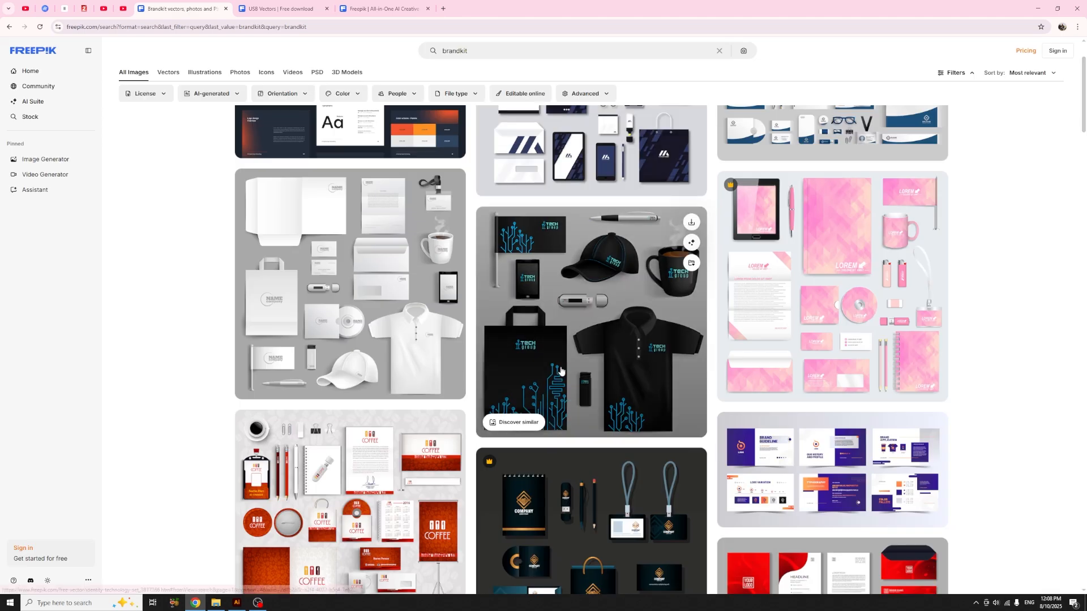
scroll(571, 374, "down", 4)
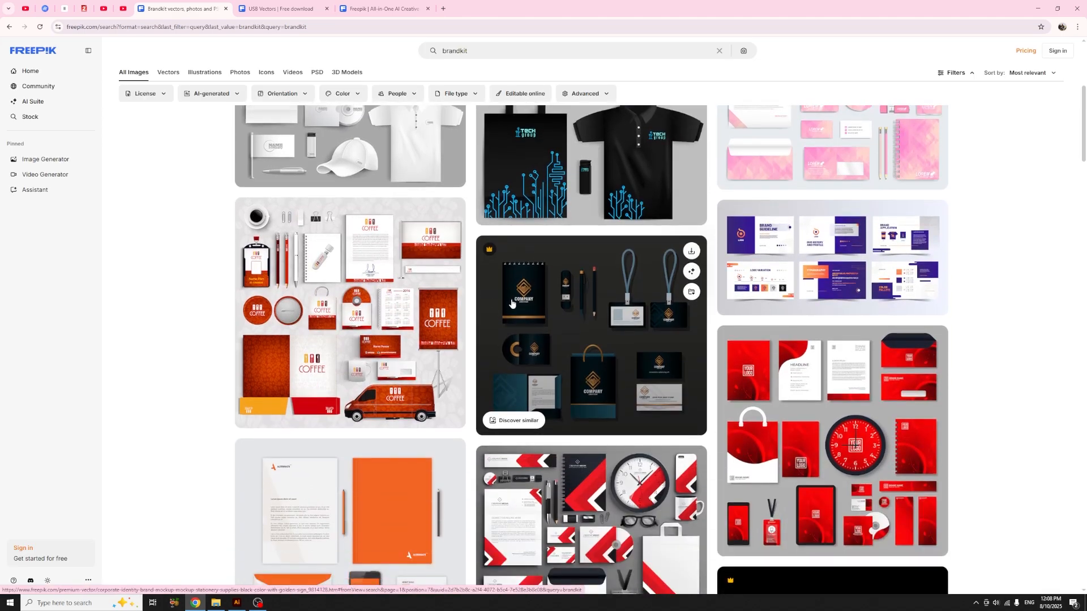
scroll(511, 303, "down", 6)
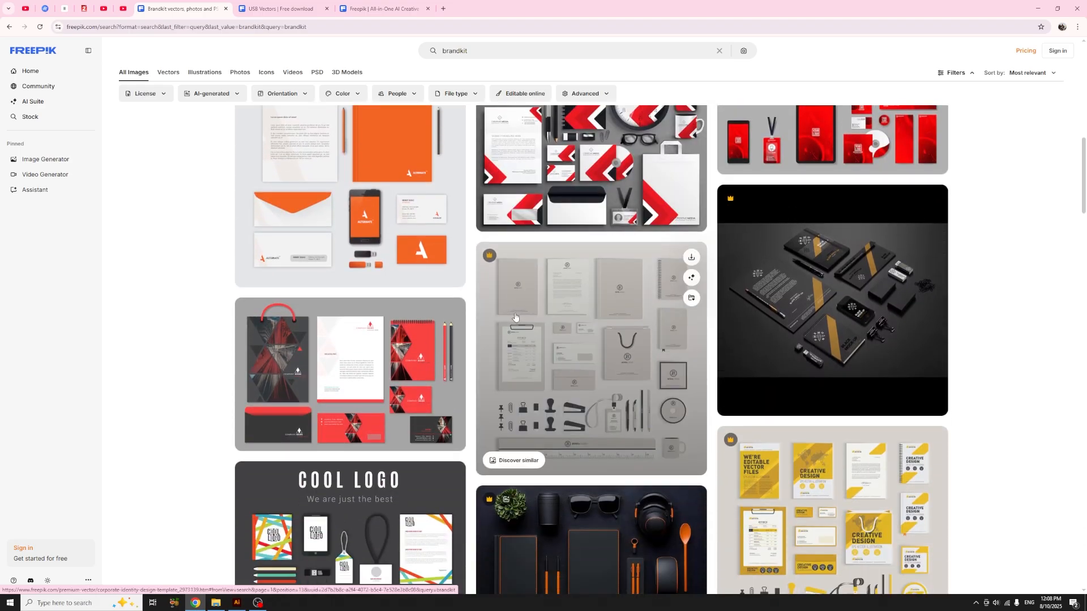
scroll(515, 318, "up", 4)
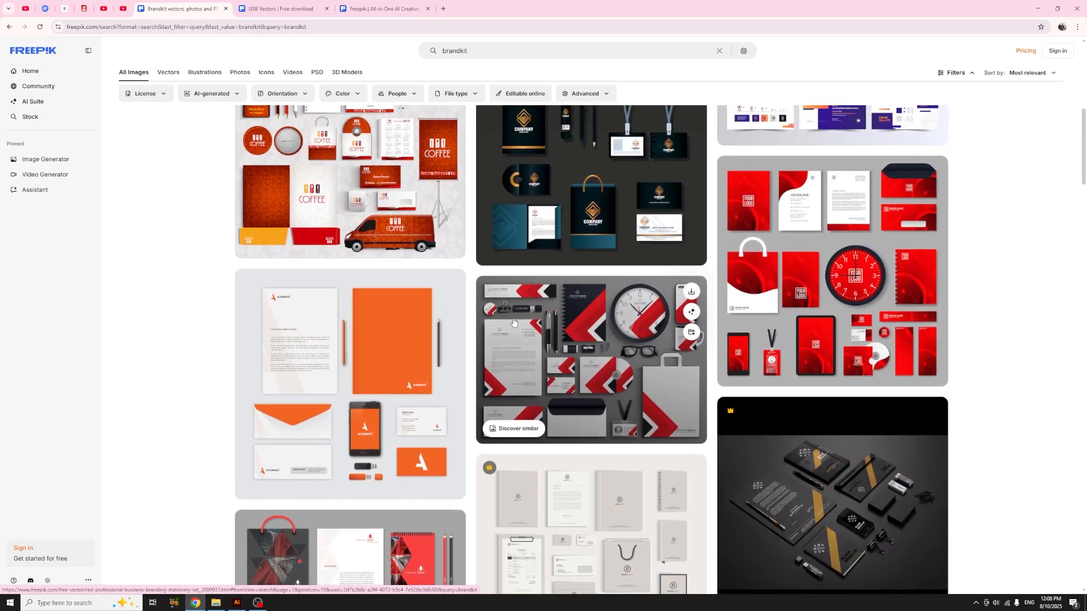
scroll(513, 321, "up", 6)
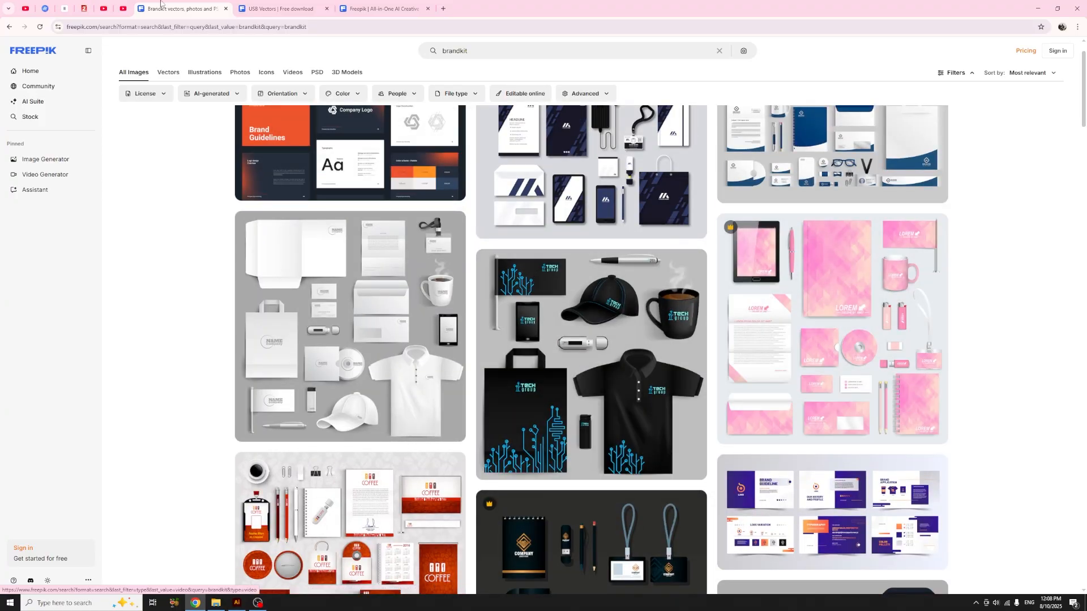
Download the black and white USB flash drives mockup from the USB vector results and close that results page.
left_click(287, 12)
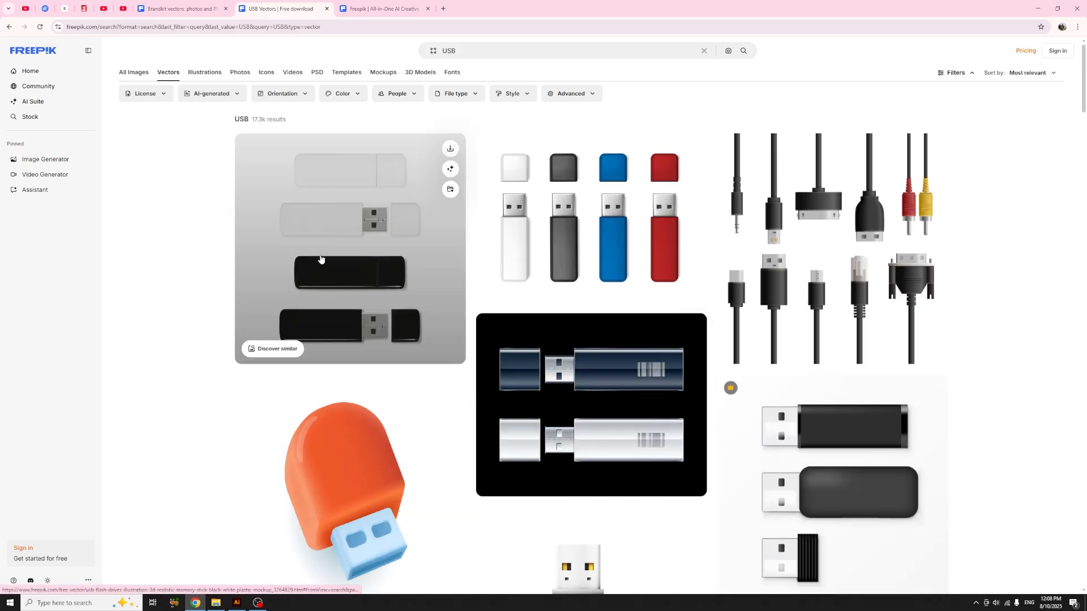
left_click(321, 234)
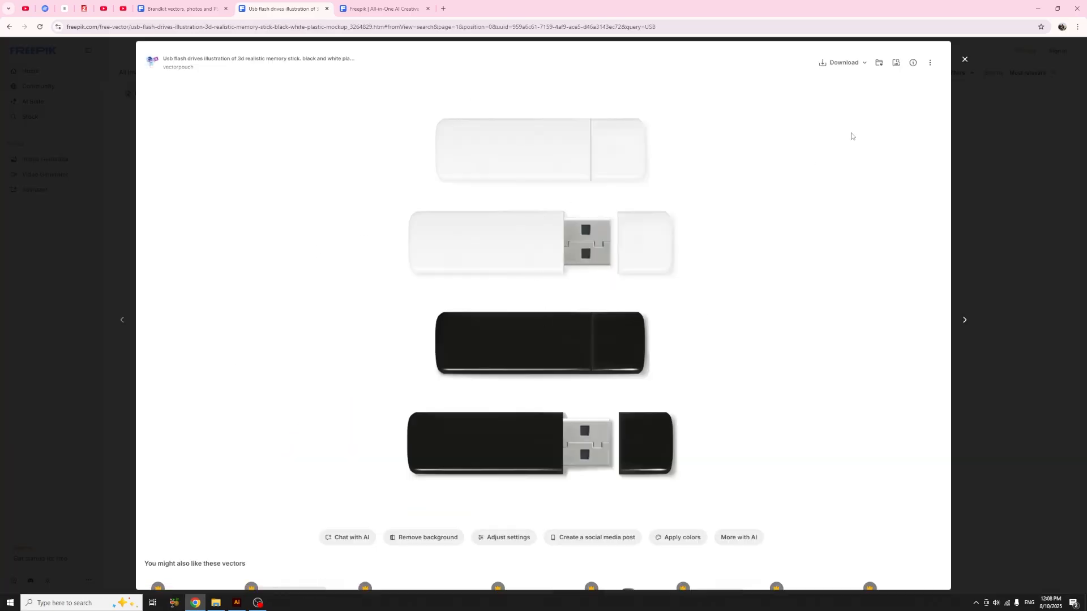
left_click(865, 64)
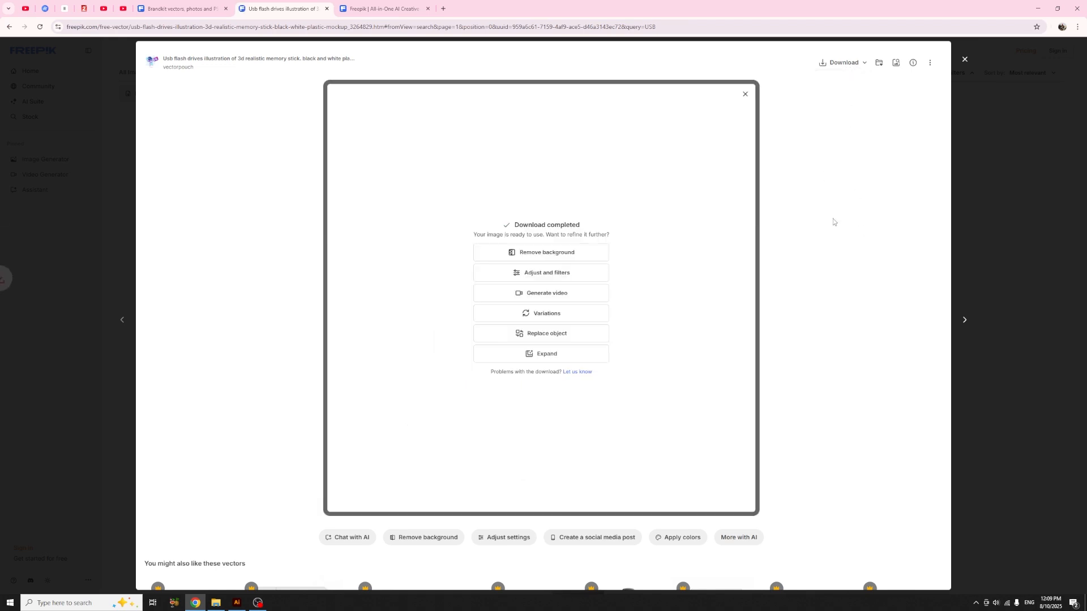
left_click(745, 94)
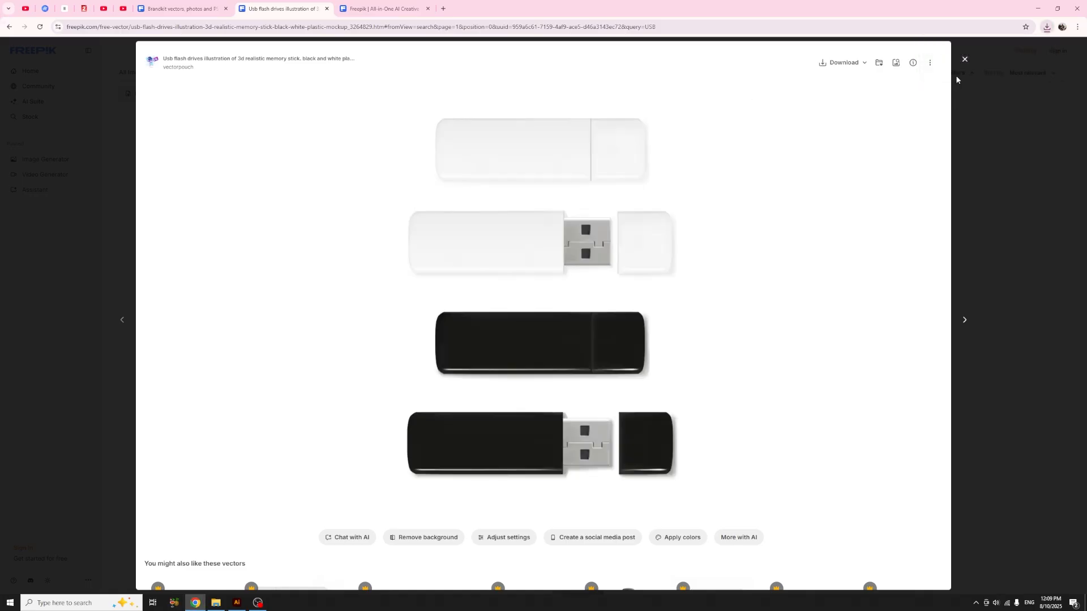
left_click(969, 66)
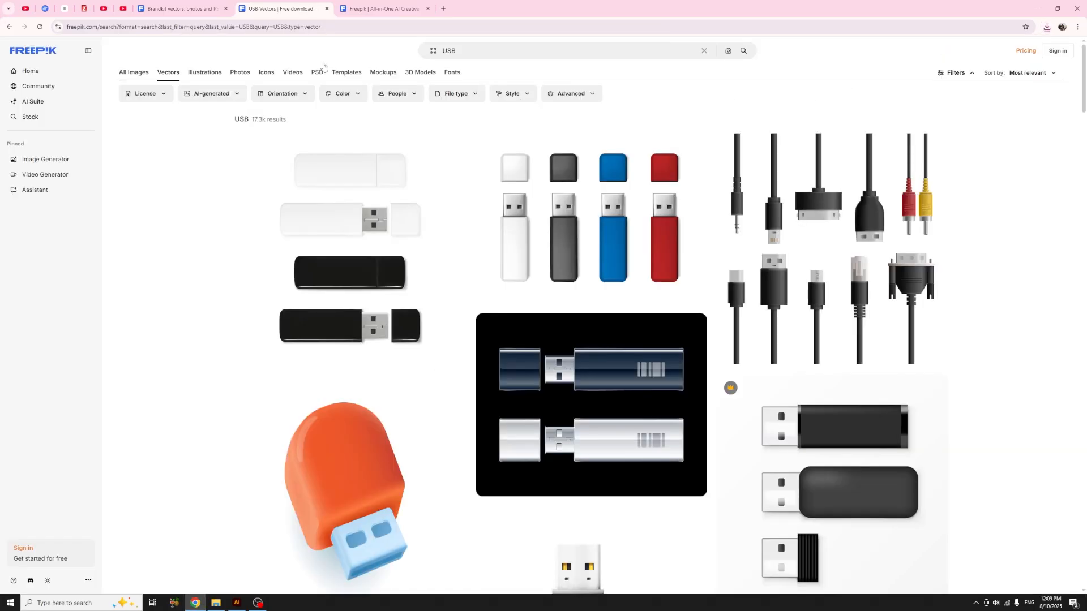
left_click(327, 9)
left_click(179, 9)
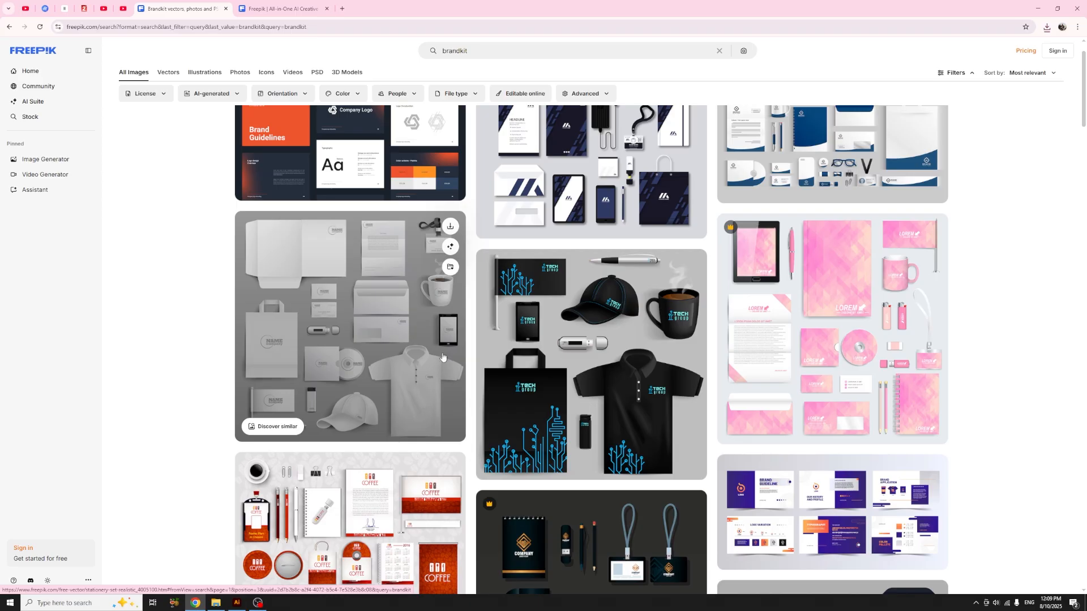
Search Freepik for "t-shirt mockups" limited to vectors.
left_click(252, 15)
left_click(641, 52)
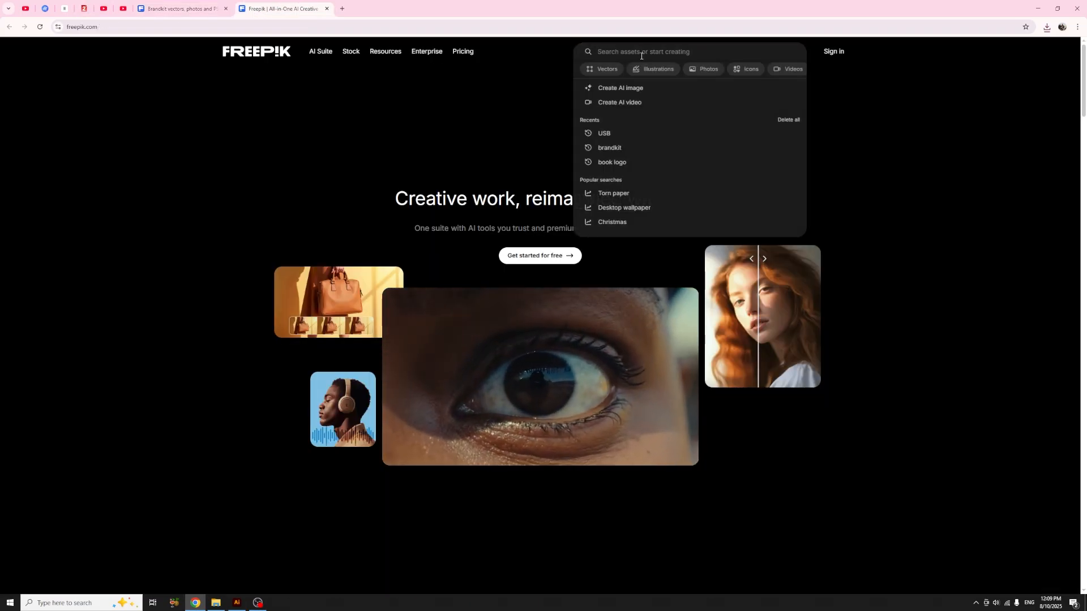
left_click(603, 69)
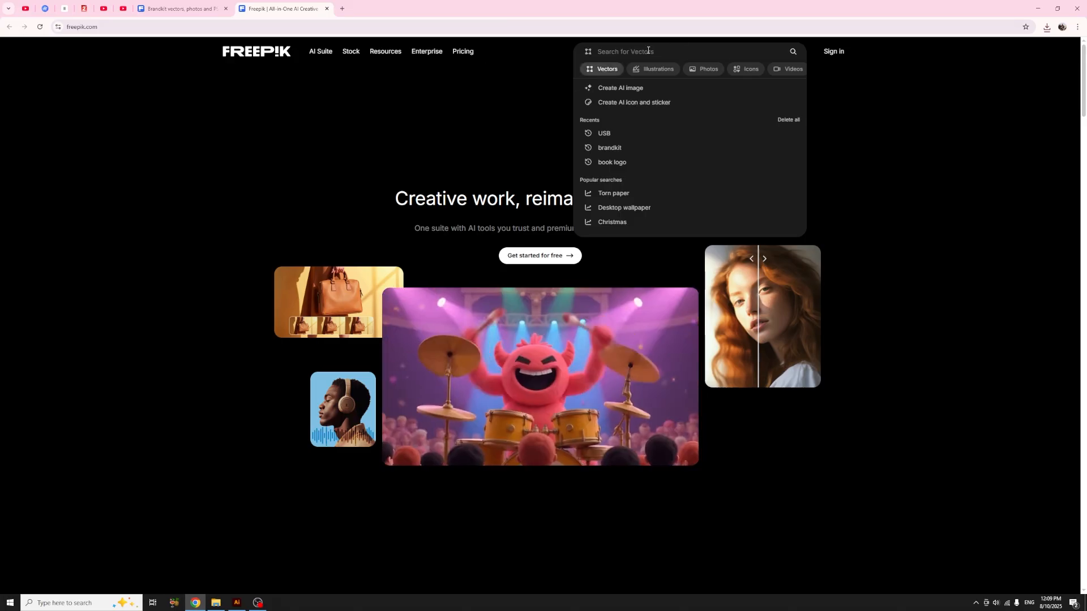
type("T")
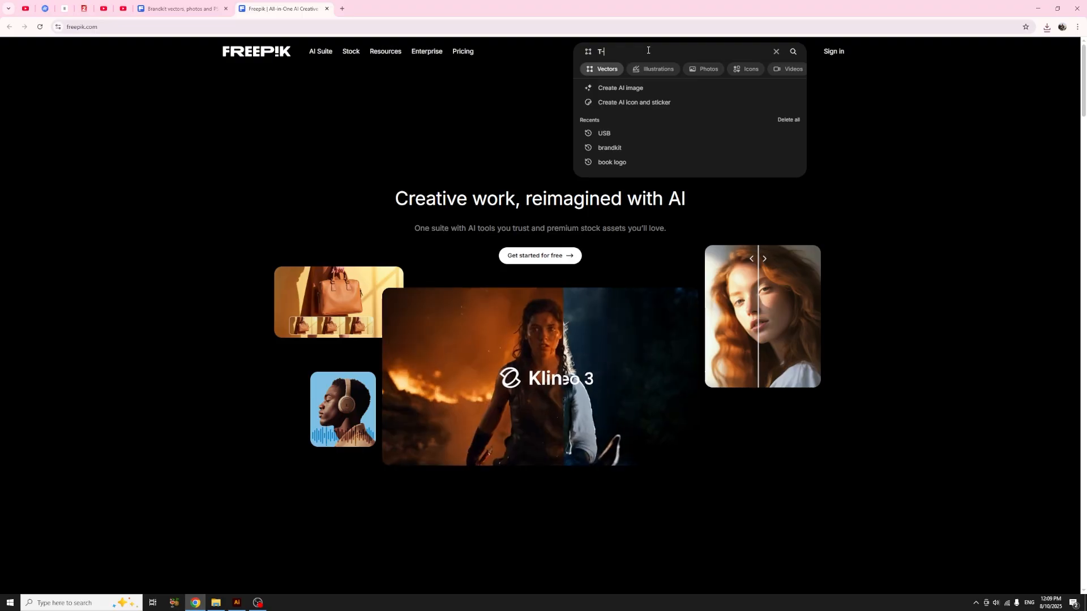
type("-shir")
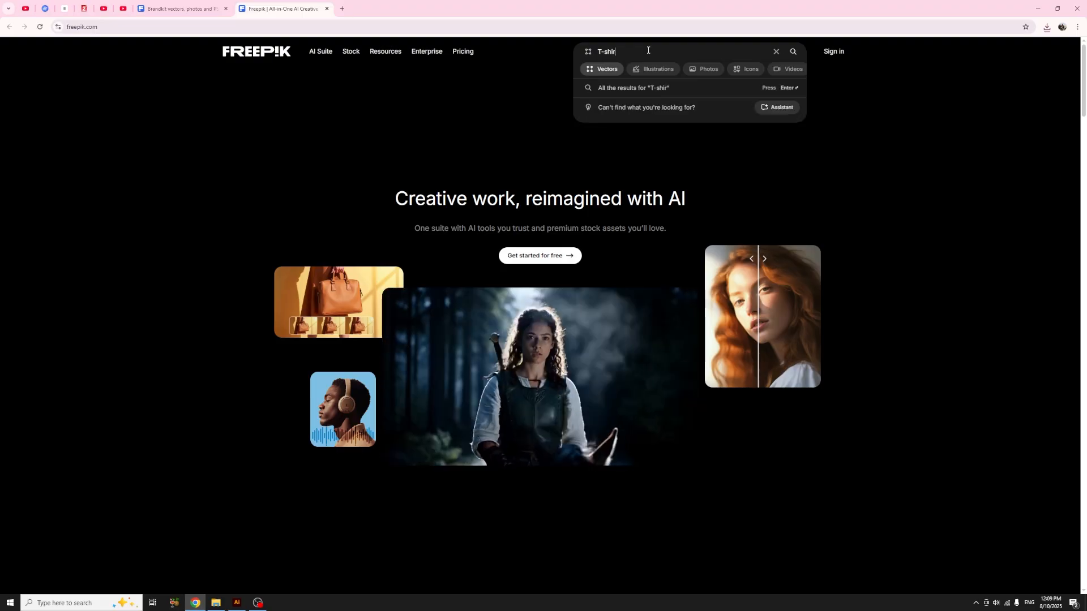
type("t")
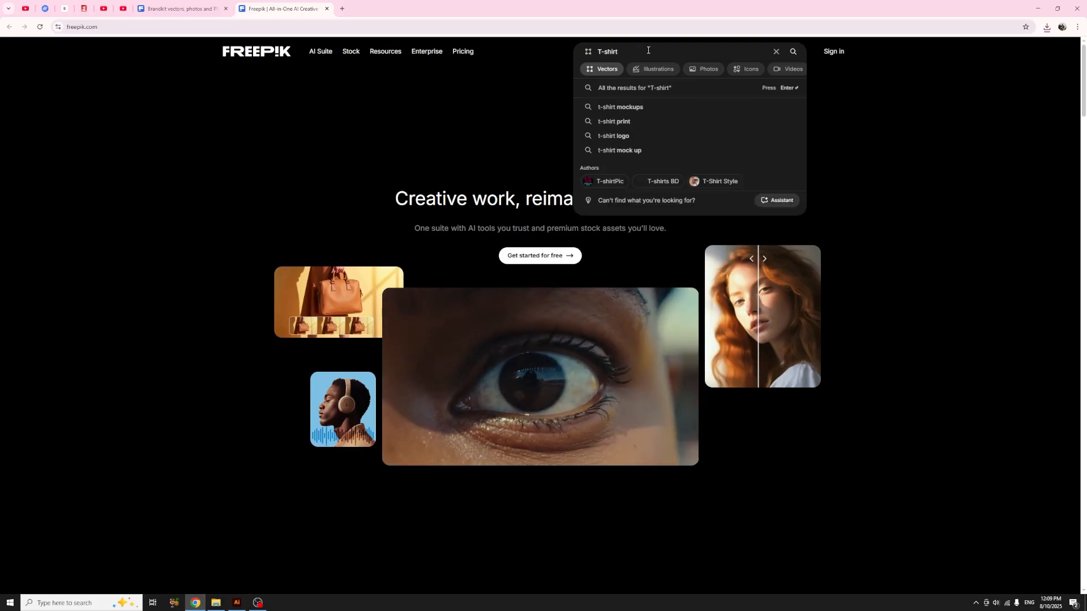
left_click(626, 111)
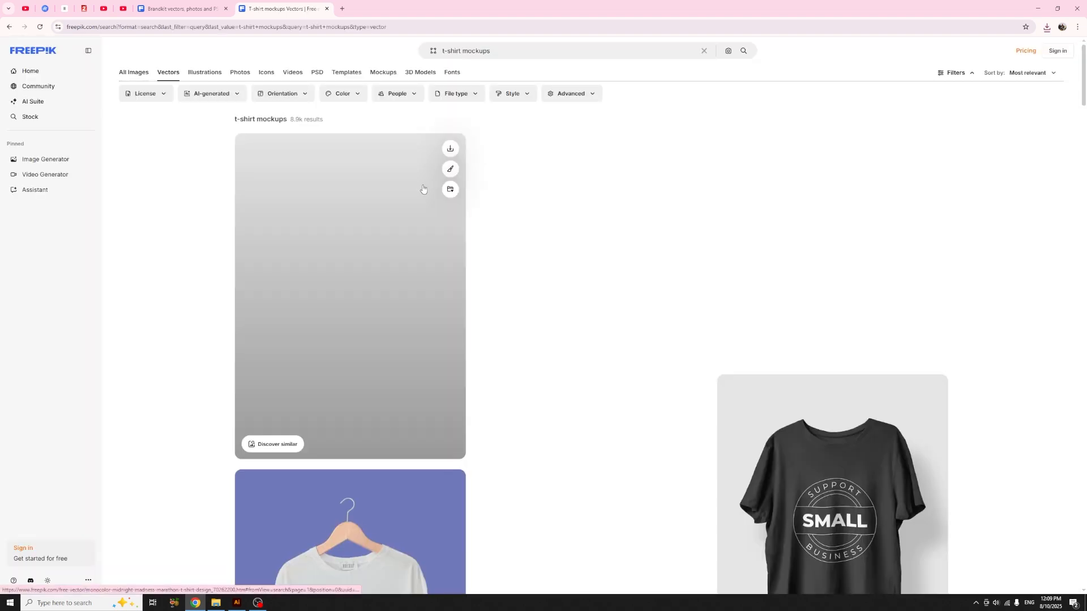
Find the plain "White and black t-shirt mockup" in the results and open its preview.
scroll(745, 209, "down", 13)
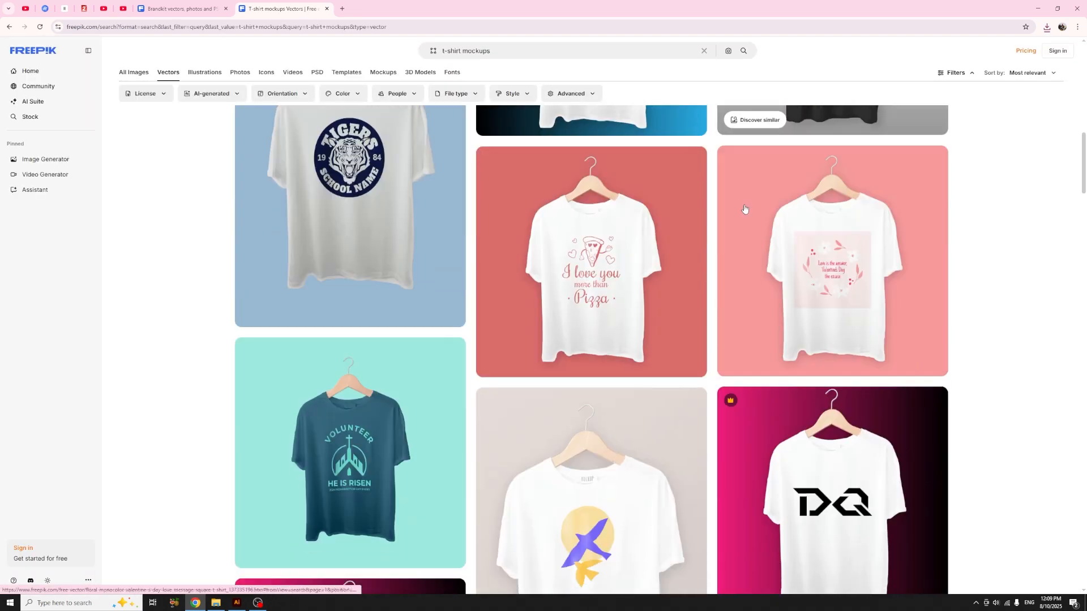
scroll(745, 209, "down", 8)
scroll(746, 216, "down", 3)
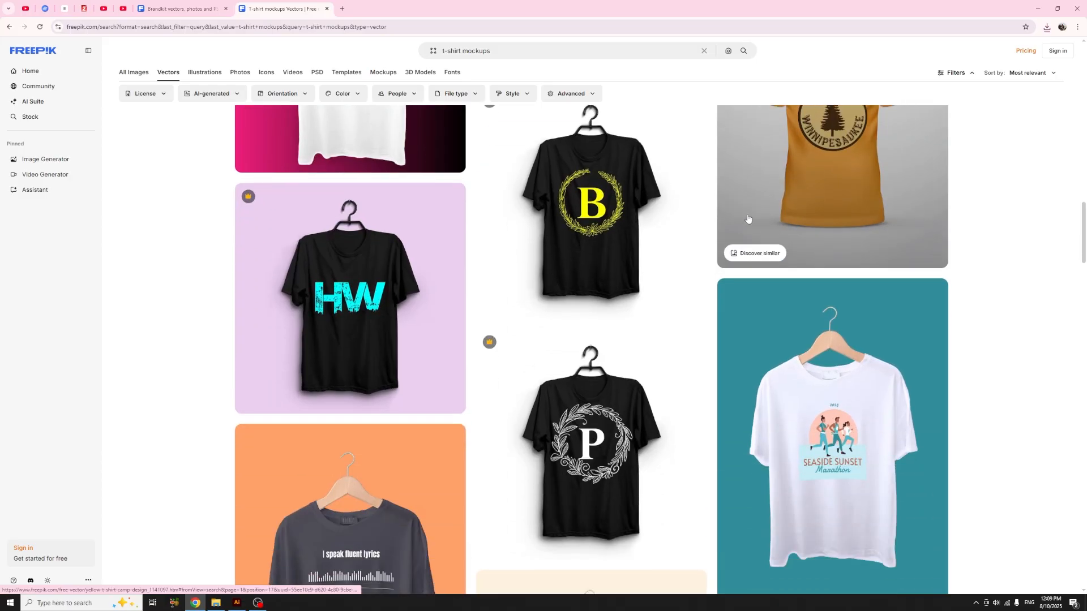
scroll(747, 219, "down", 4)
scroll(748, 220, "down", 12)
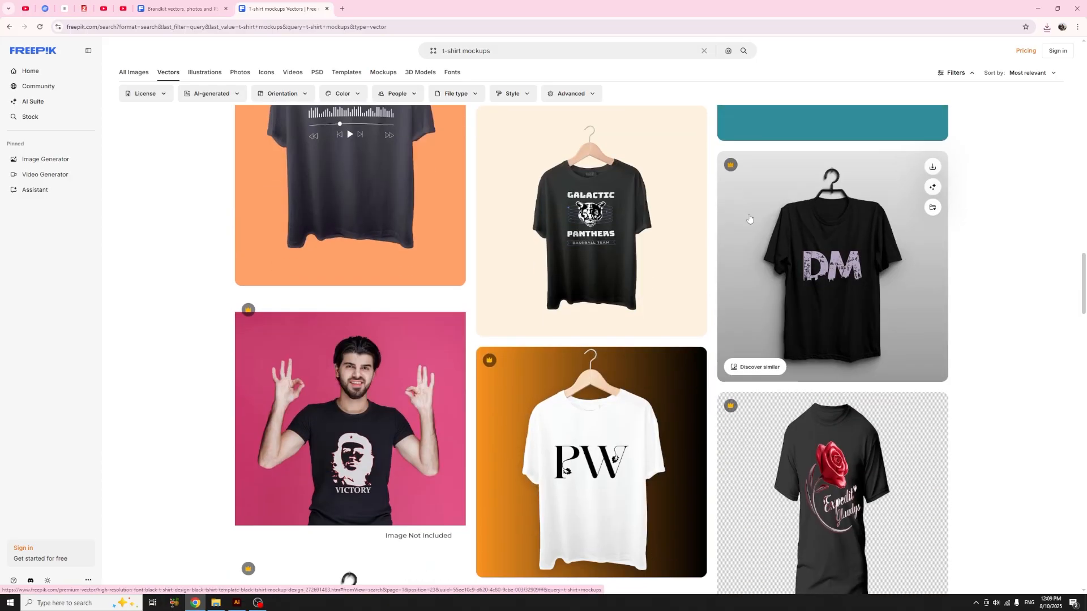
scroll(748, 220, "down", 12)
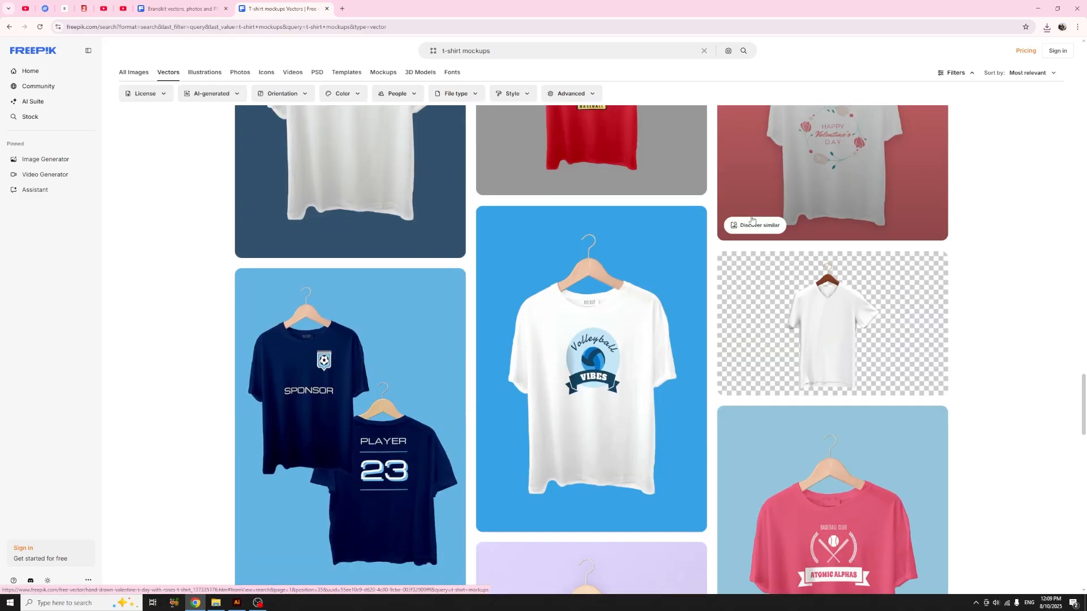
scroll(768, 338, "down", 5)
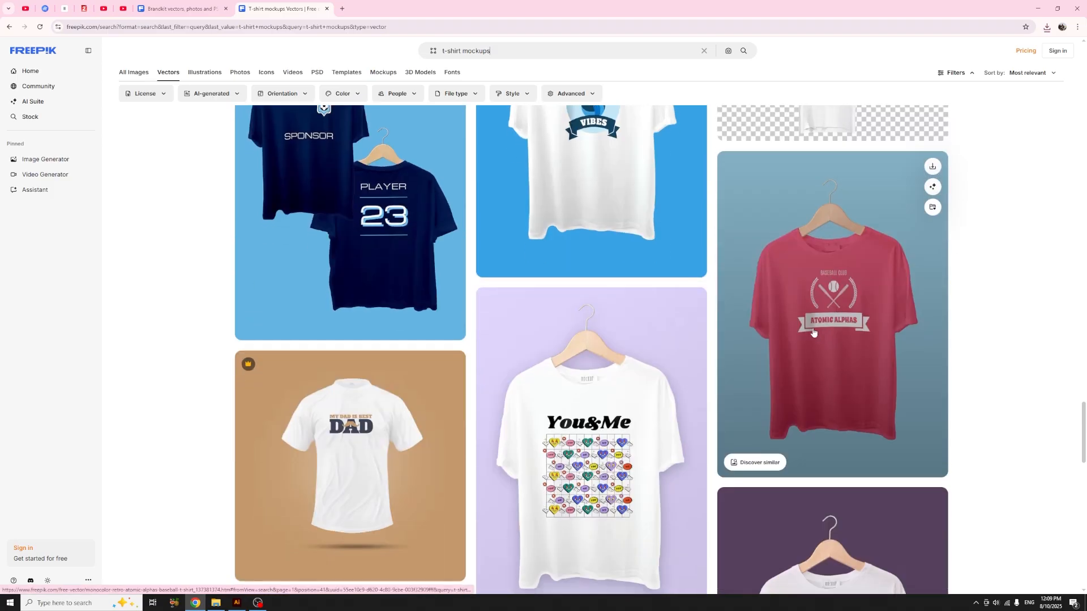
scroll(767, 338, "down", 10)
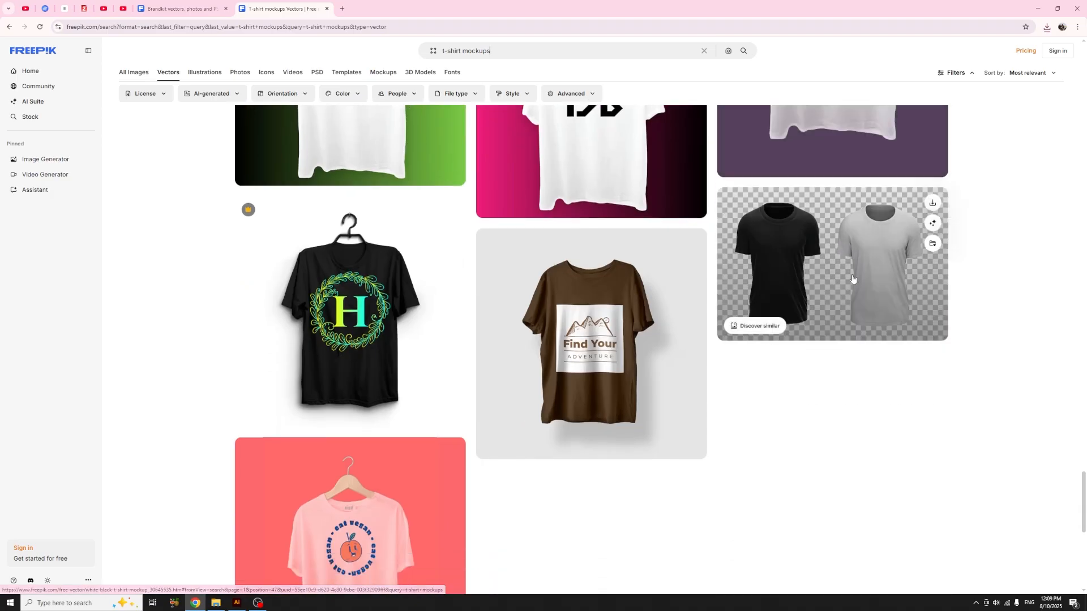
scroll(885, 274, "down", 9)
scroll(805, 300, "up", 11)
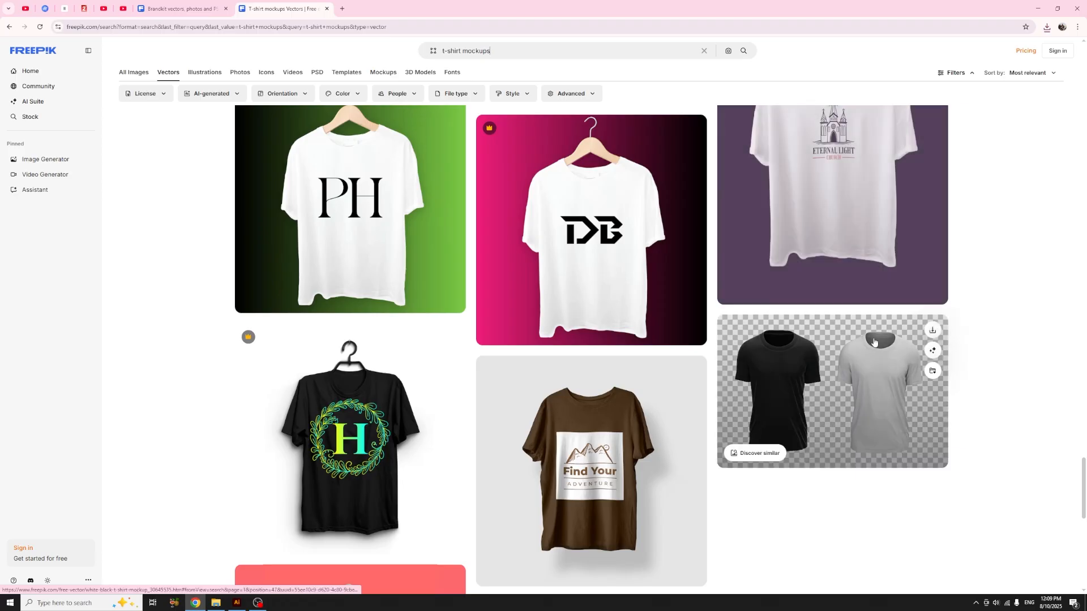
left_click(873, 343)
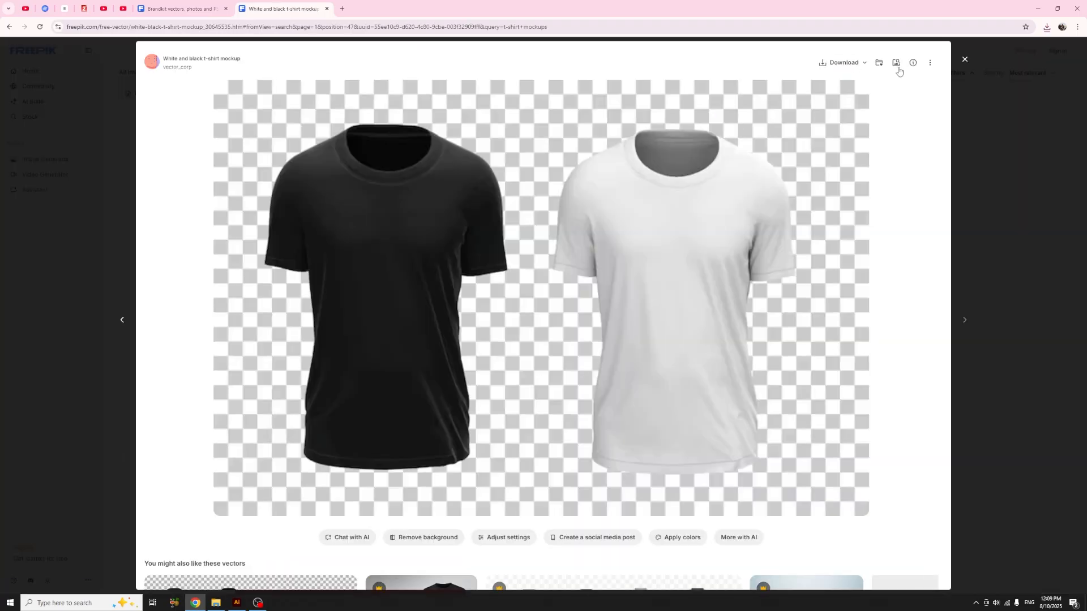
Download the white and black t-shirt mockup and close its preview.
left_click(866, 64)
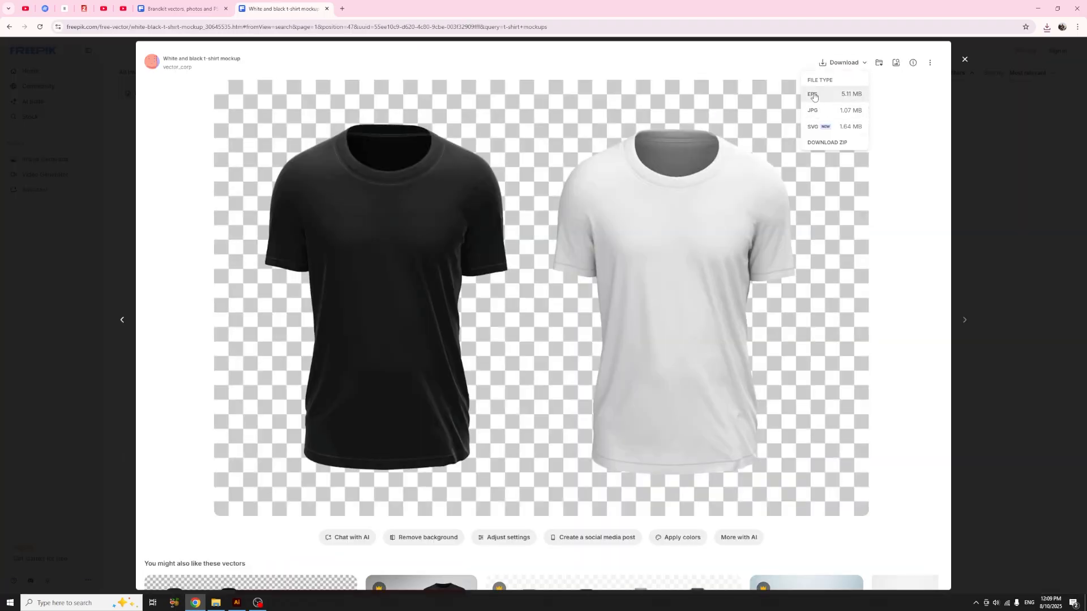
left_click(928, 151)
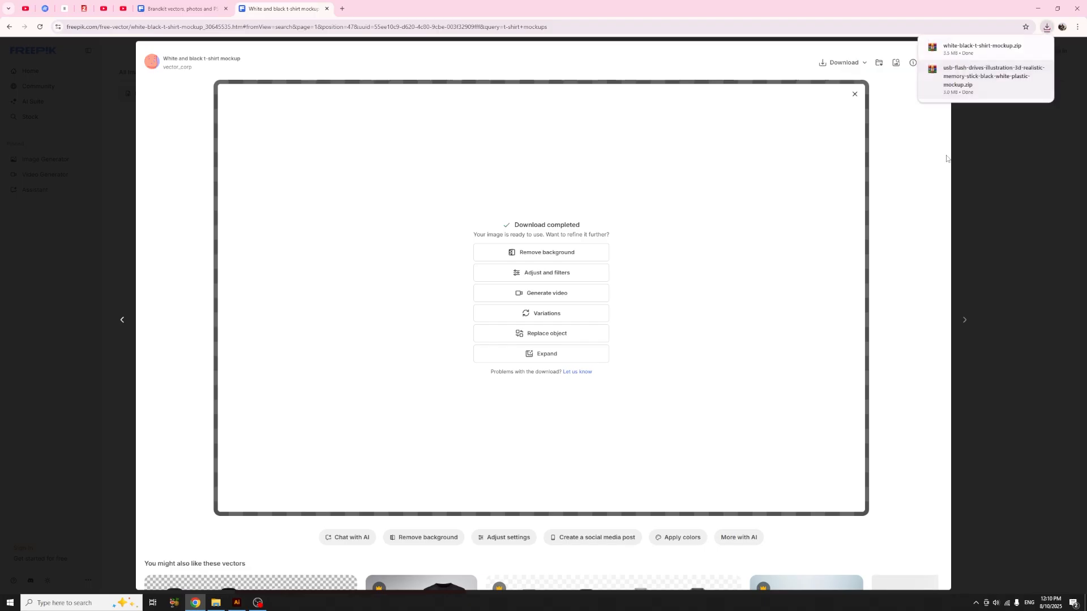
left_click(965, 60)
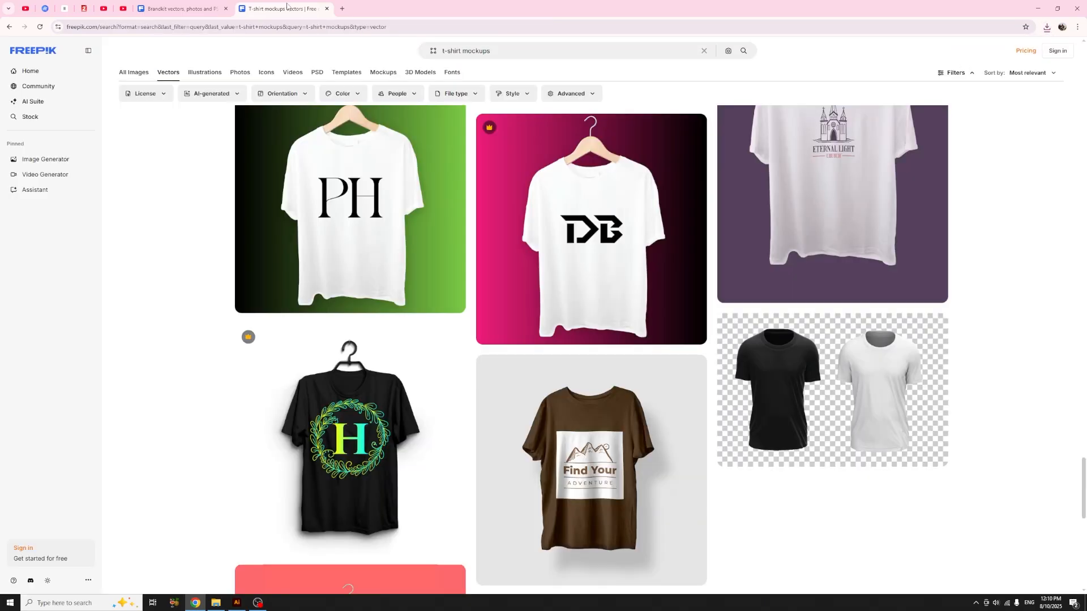
In File Explorer, extract the white-black-t-shirt-mockup archive in Downloads into its own folder of the same name.
left_click(216, 603)
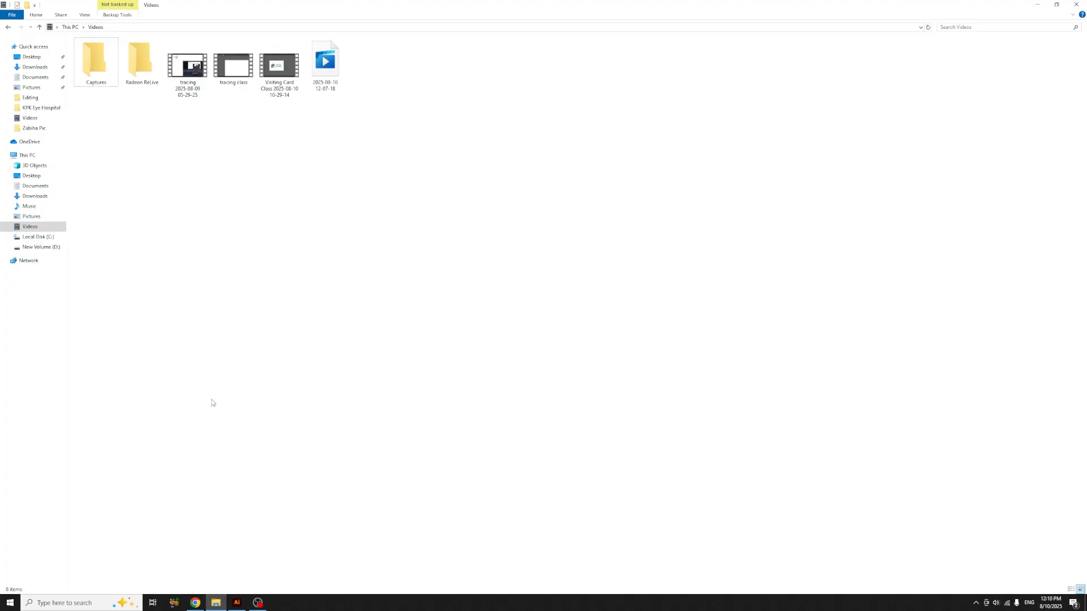
left_click(36, 68)
left_click(106, 78)
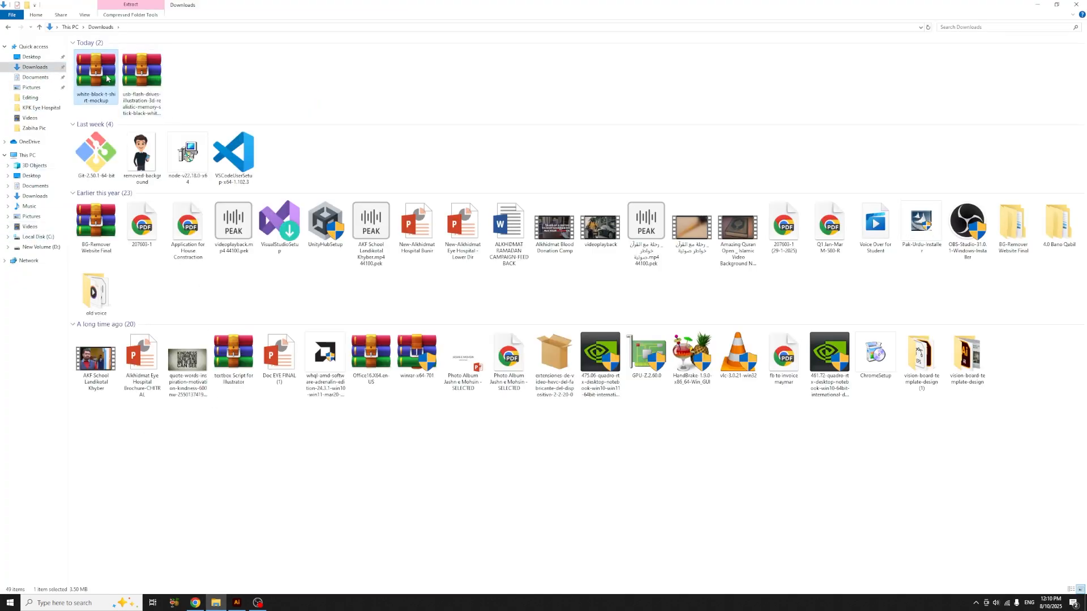
right_click(91, 77)
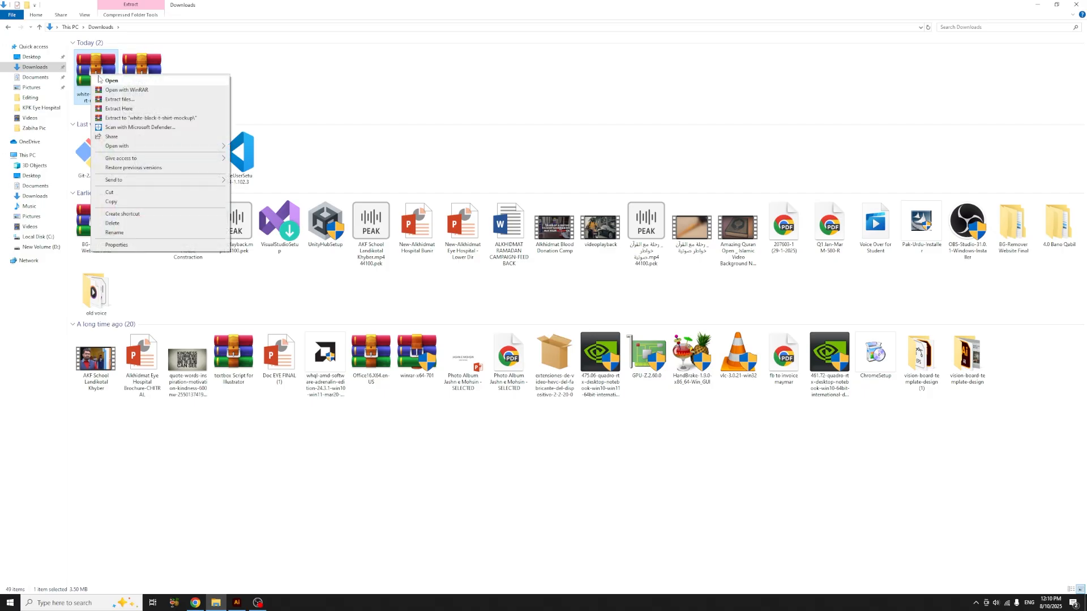
left_click(122, 102)
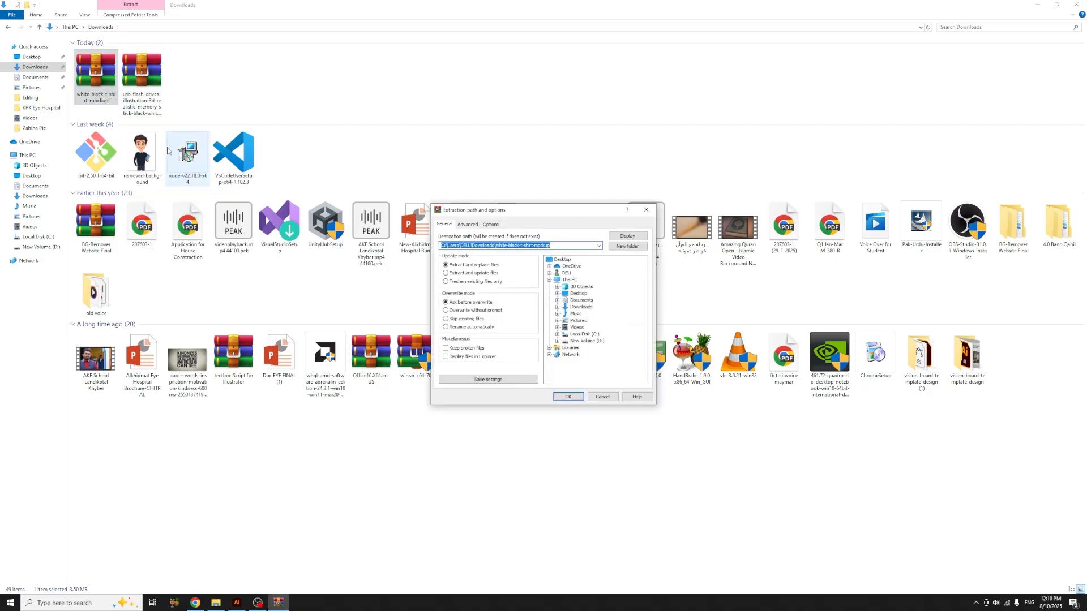
left_click(569, 393)
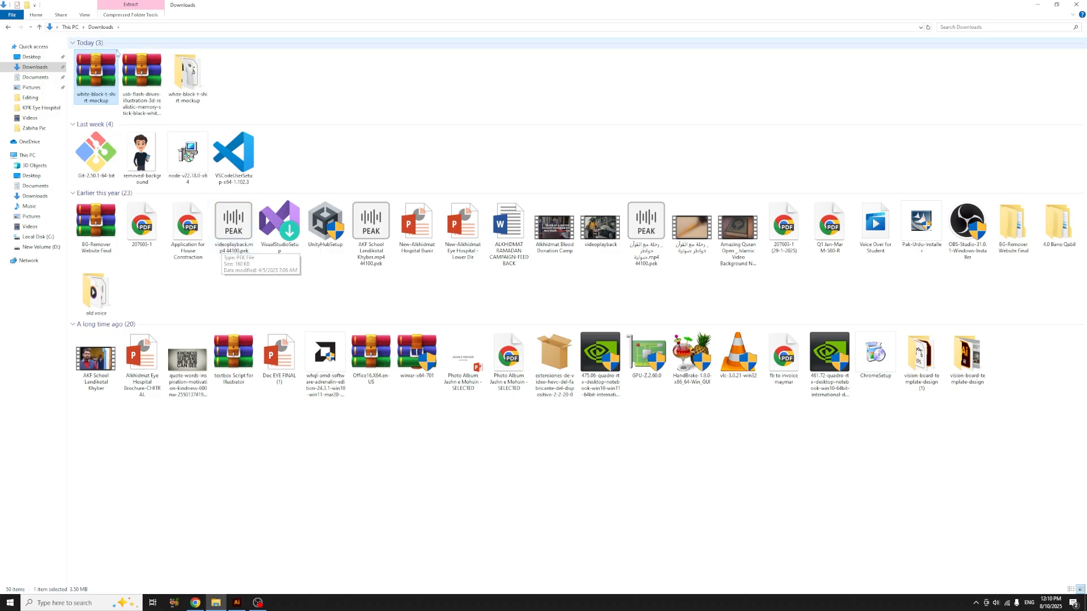
Extract the usb-flash-drives mockup archive in Downloads into its own folder of the same name and open that folder.
left_click(134, 71)
right_click(133, 72)
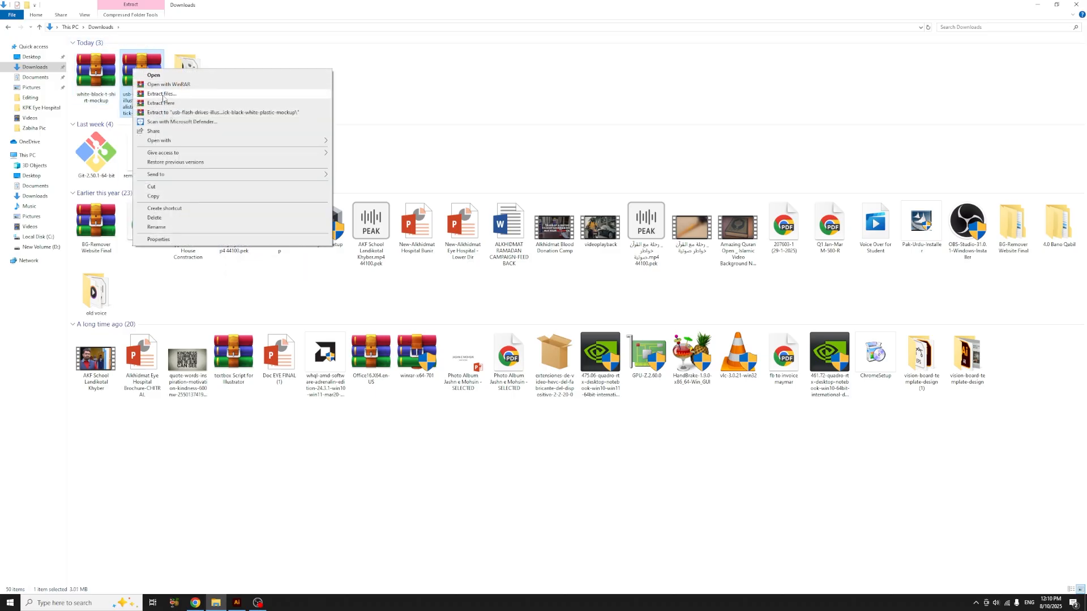
left_click(165, 95)
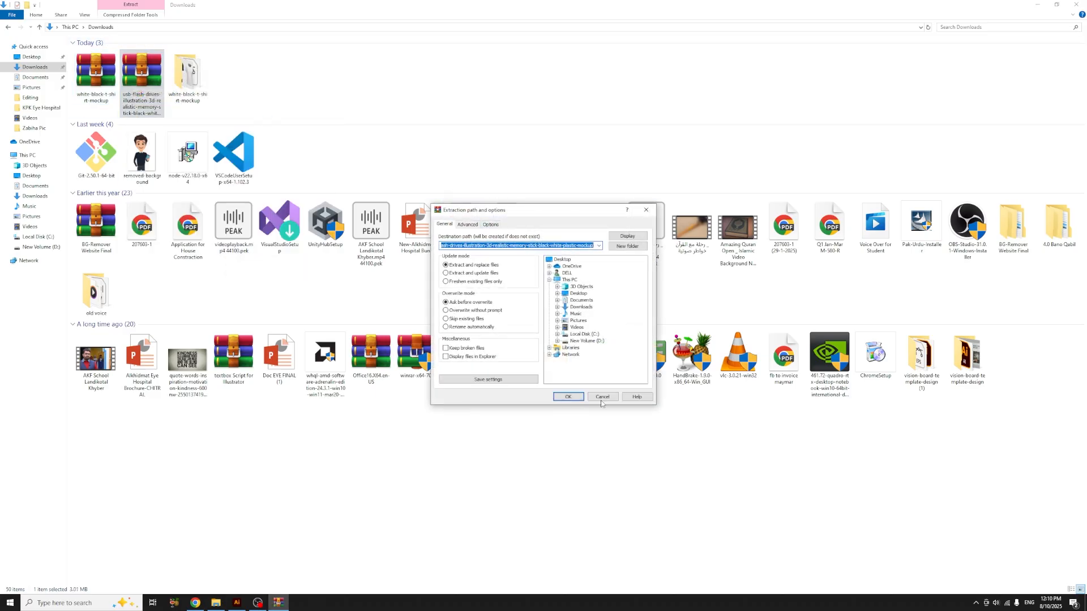
left_click(568, 397)
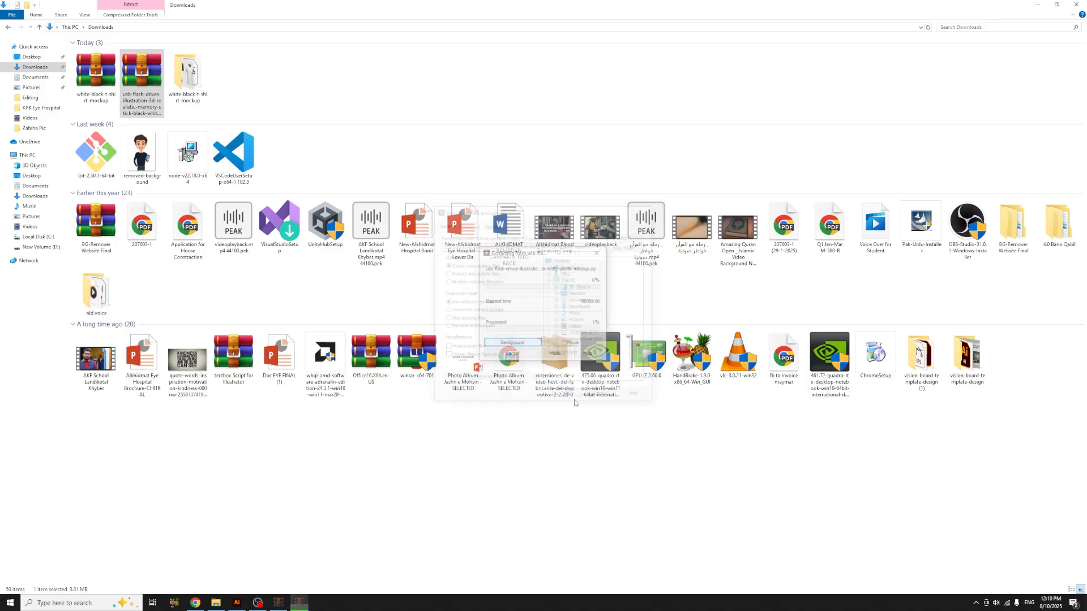
left_click(497, 88)
double_click(234, 80)
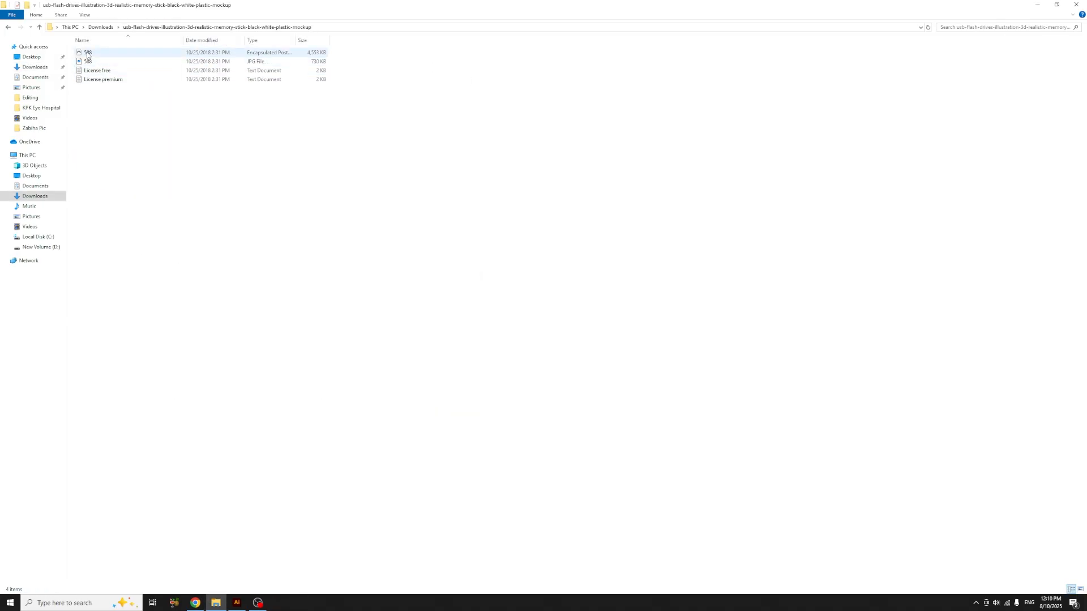
Show the folder's files as large icons and open the 588 EPS file in Illustrator.
right_click(219, 203)
mouse_move(243, 221)
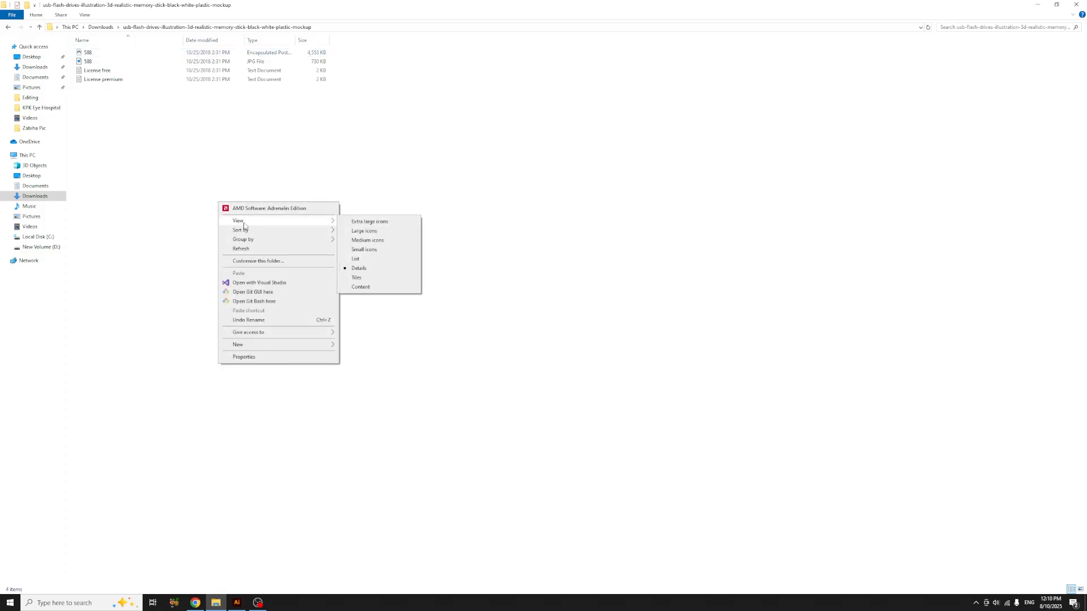
left_click(365, 232)
left_click(86, 61)
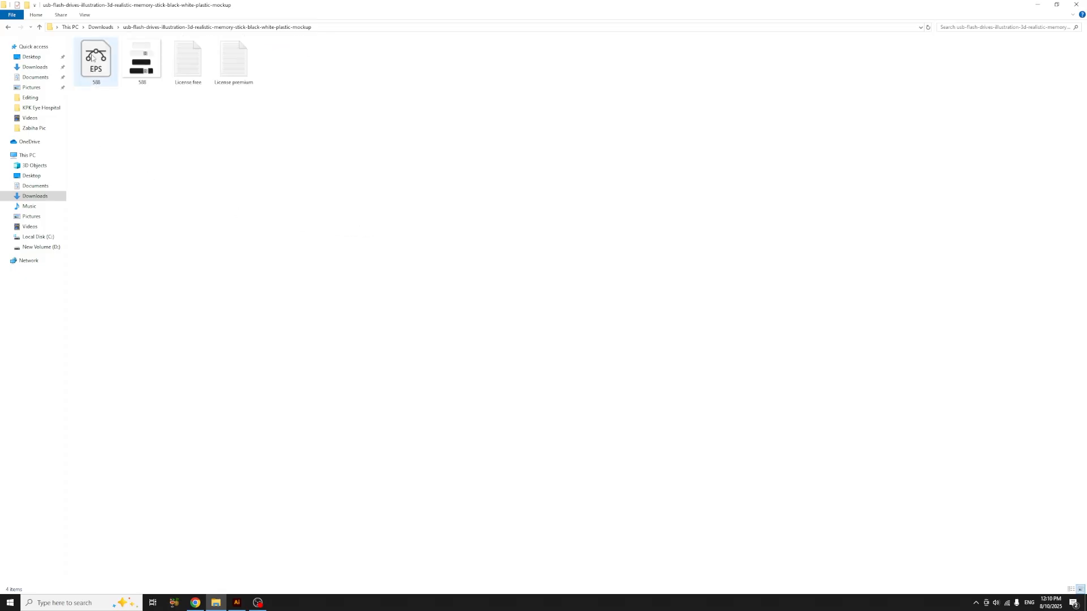
double_click(92, 74)
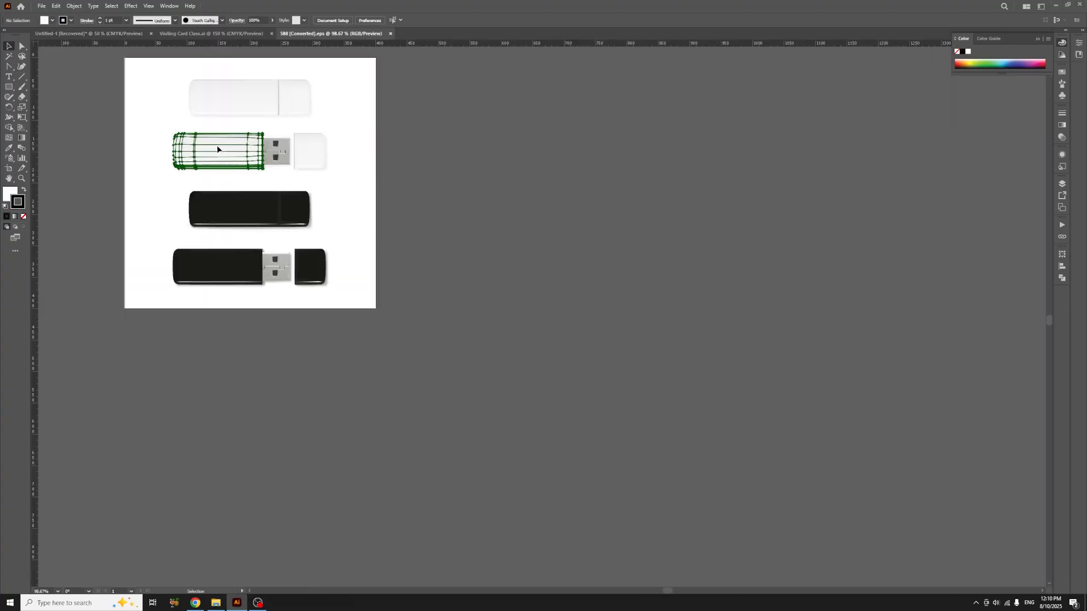
Try to move the two open USB drives off the artboard by selecting their bodies, connectors and caps individually.
left_click(219, 149)
left_click(244, 270)
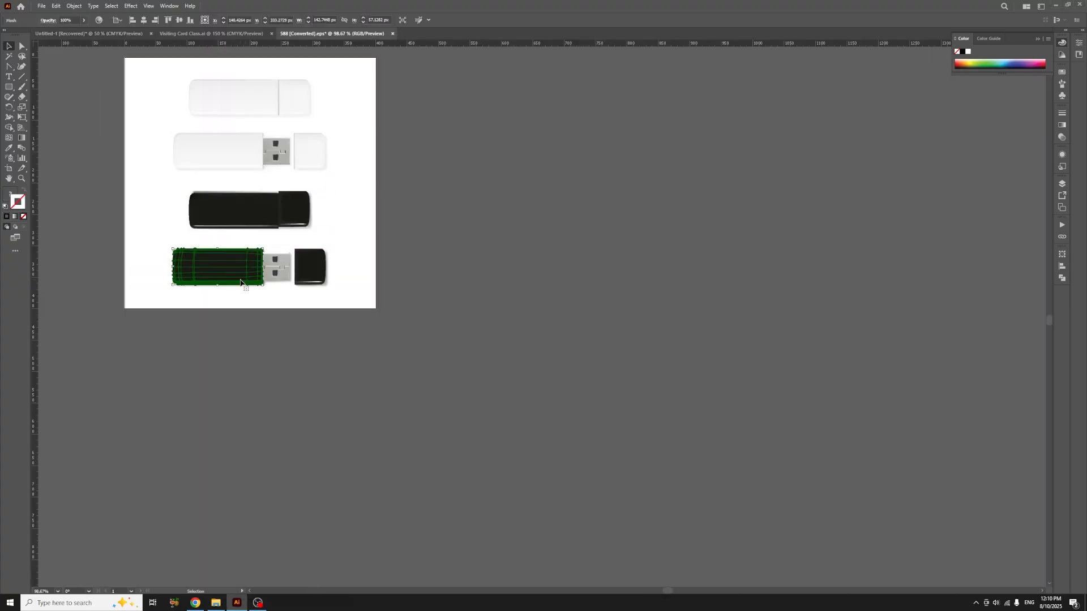
left_click(250, 150, "shift")
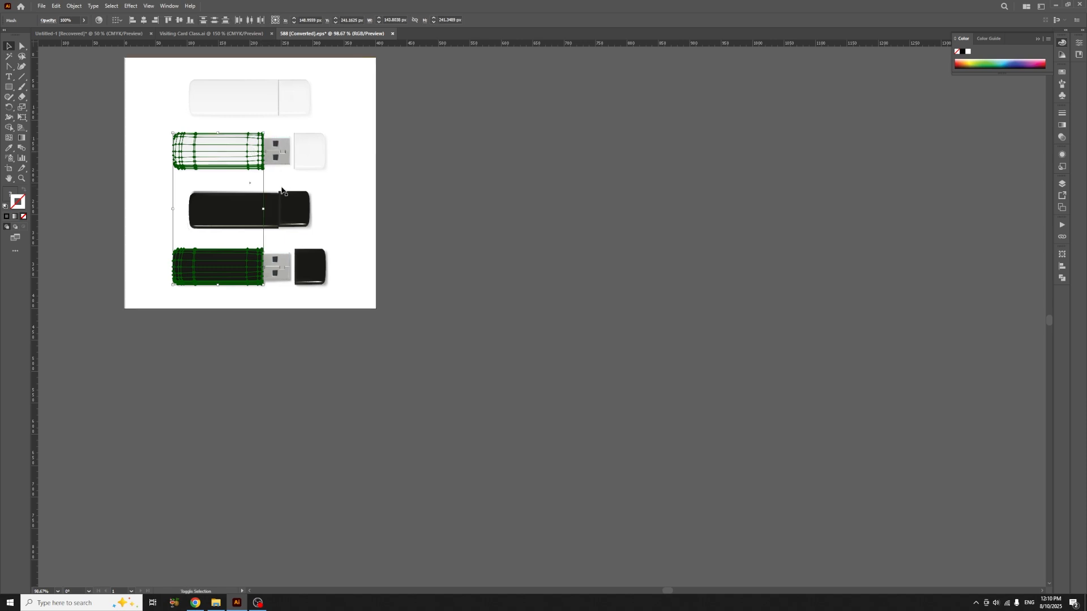
left_click(277, 267, "shift")
left_click(304, 273, "shift")
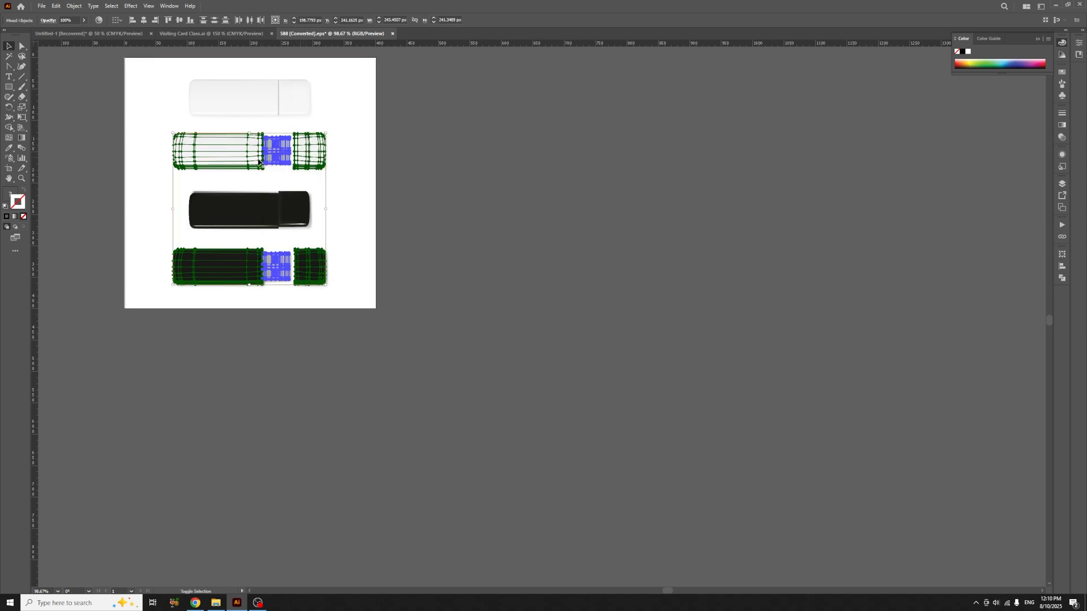
left_click_drag(199, 210, 695, 220)
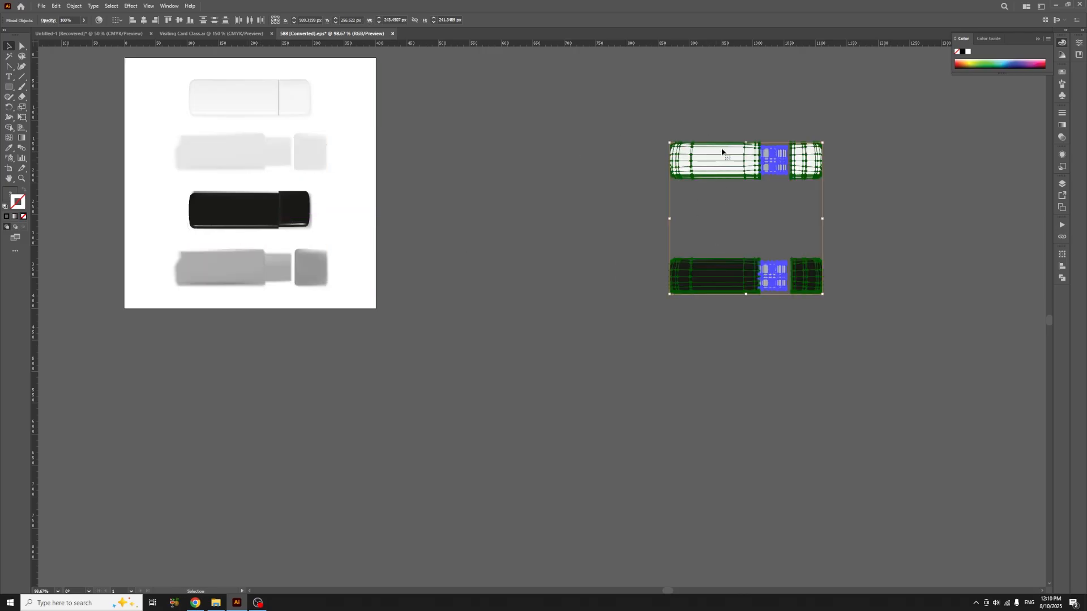
left_click_drag(720, 150, 492, 151)
key("ctrl+z")
key("ctrl+shift+z")
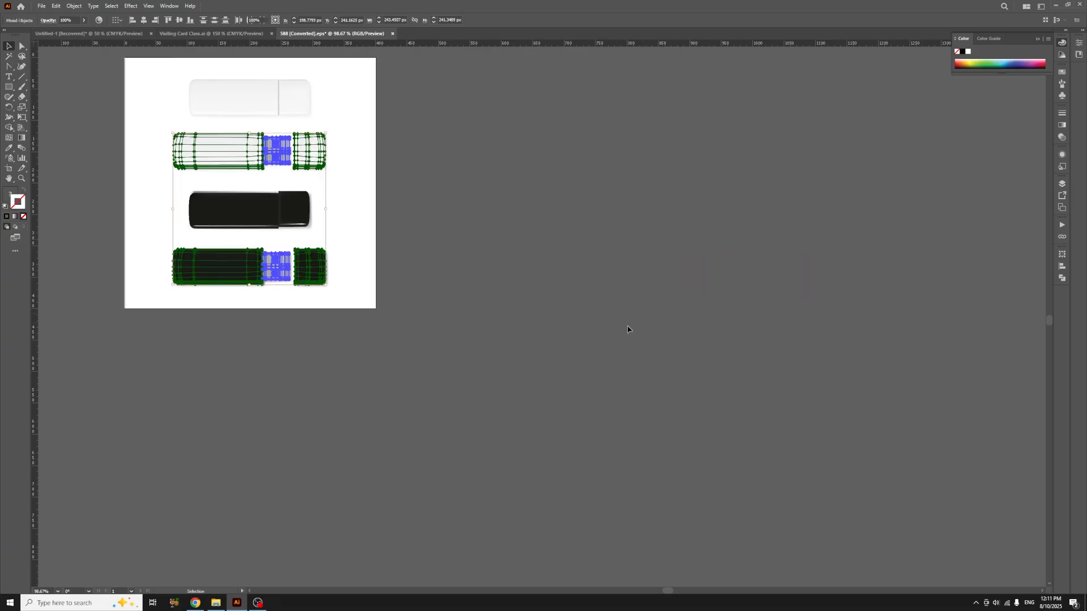
Move the white background square off the artboard, and copy both open USB drives with their shadows into the Untitled-1 document.
left_click(631, 330)
left_click_drag(151, 126, 743, 134)
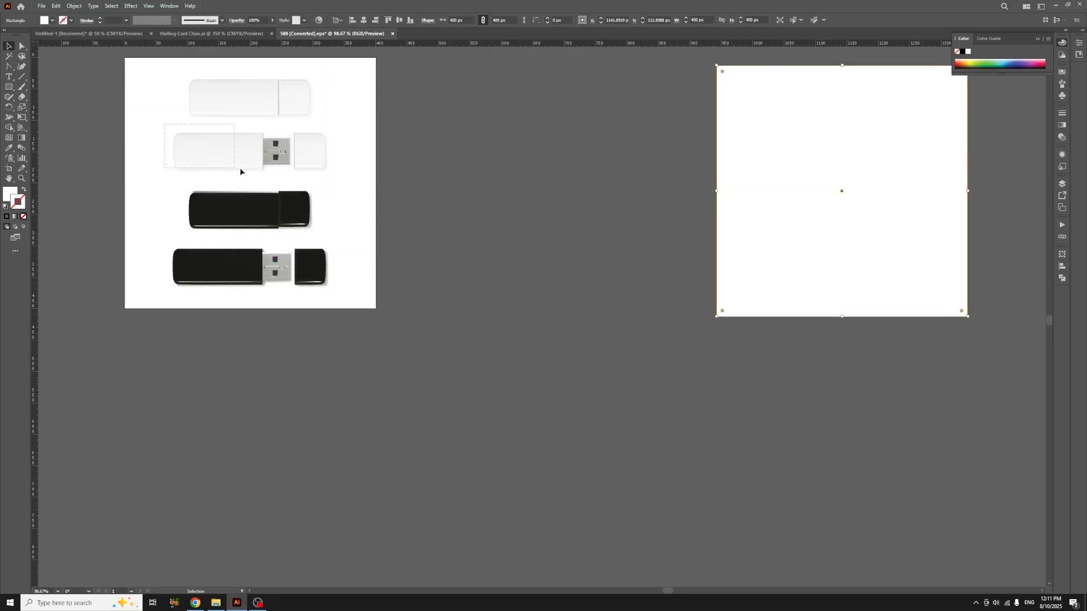
left_click_drag(353, 182, 353, 182)
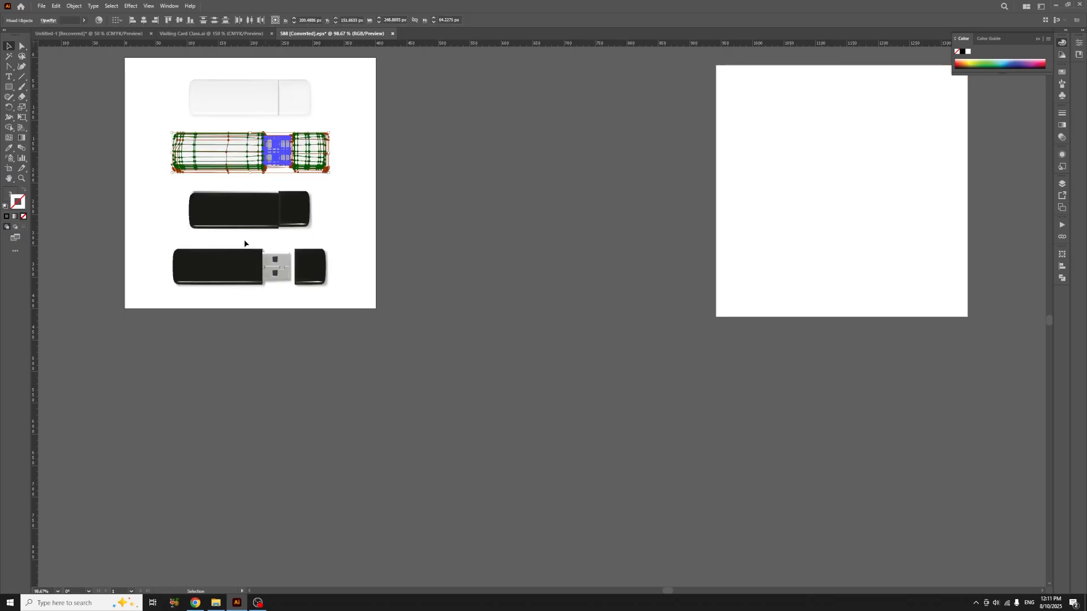
left_click_drag(176, 271, 241, 313)
left_click_drag(374, 337, 381, 338)
left_click_drag(266, 281, 633, 278)
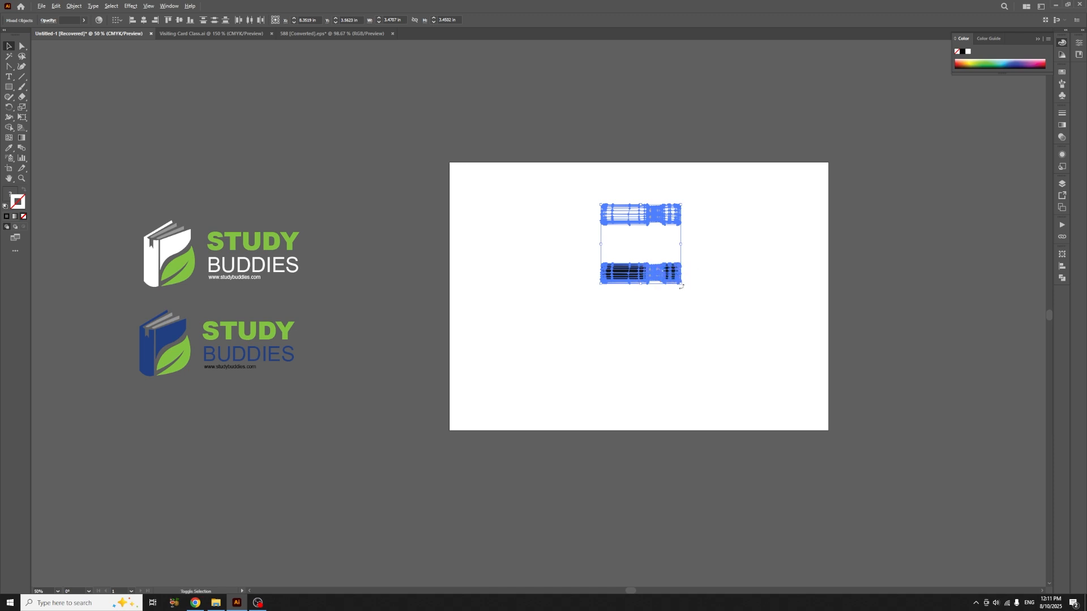
Enlarge the two USB drives together to about 8.9 in wide and position them on the artboard's left part.
left_click_drag(682, 287, 759, 349)
left_click_drag(639, 321, 580, 378)
left_click(728, 315)
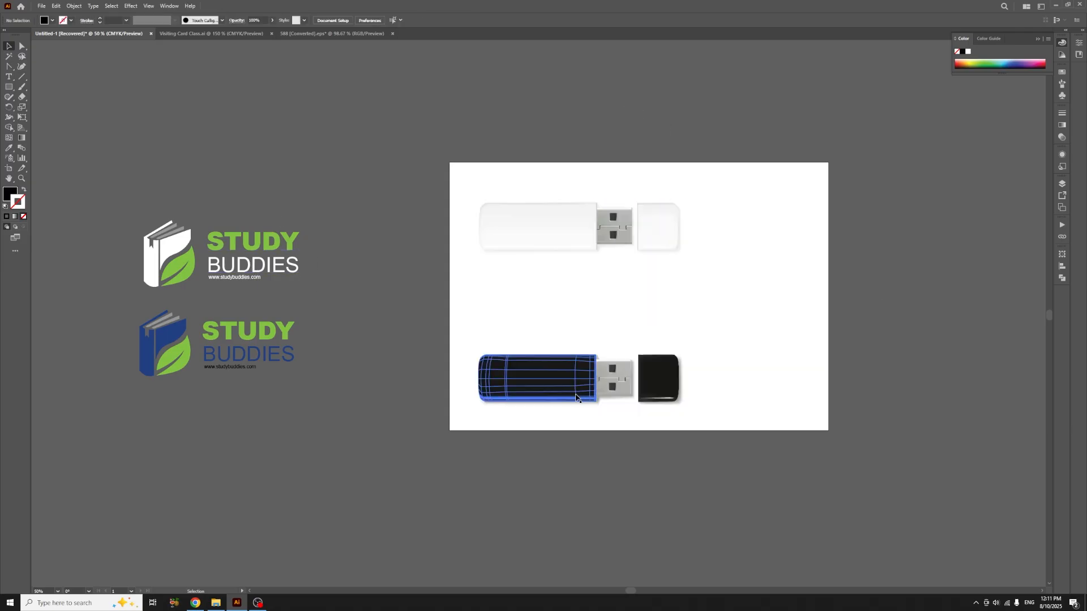
Move the blue Study Buddies logo onto the white USB drive and bring it to the front.
left_click(244, 334)
left_click_drag(244, 334, 560, 222)
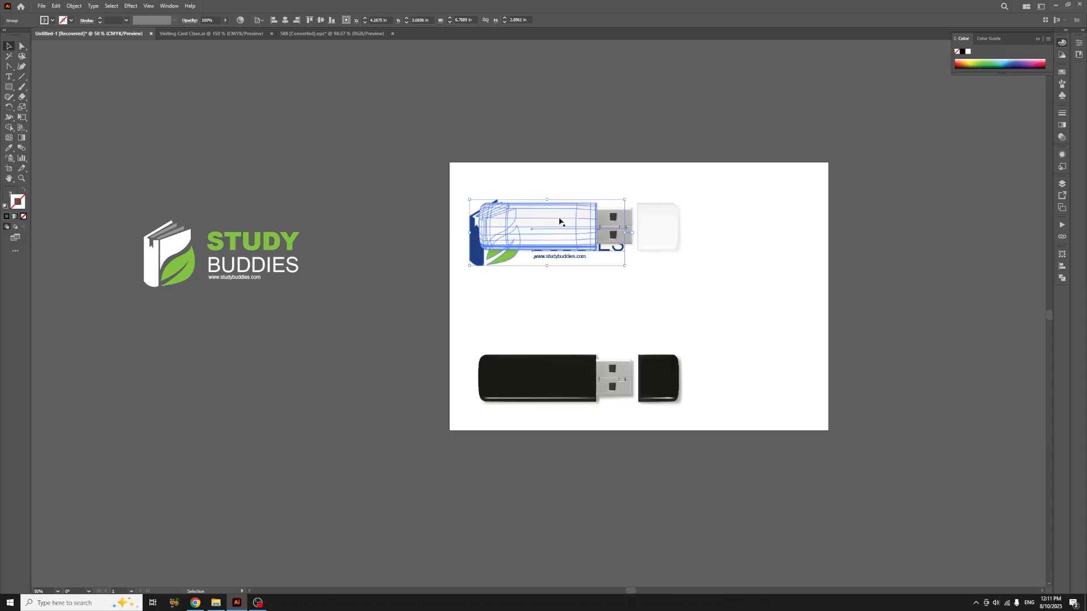
key("a")
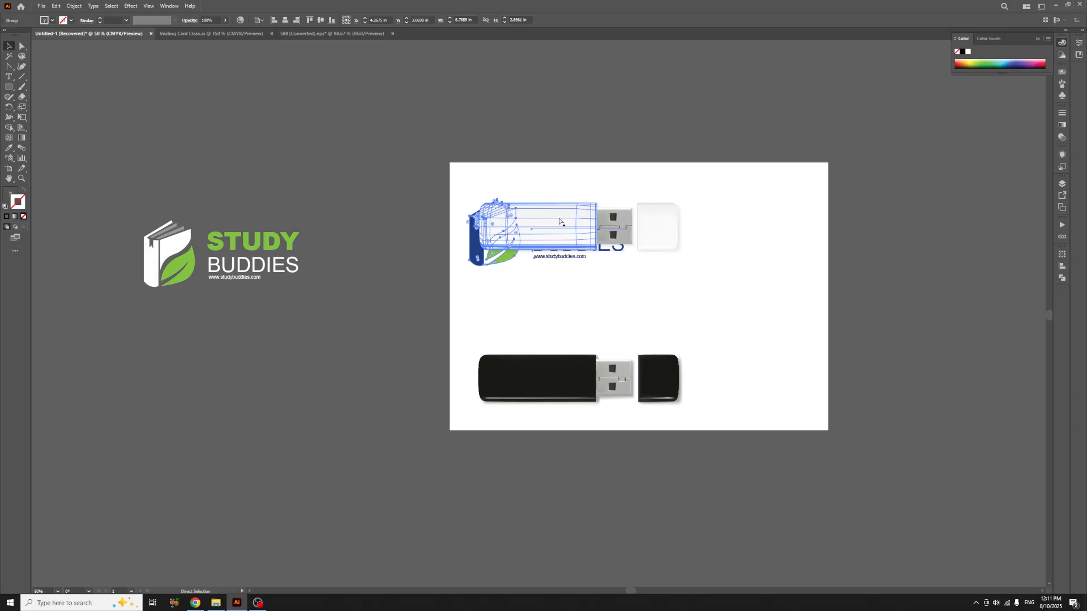
key("v")
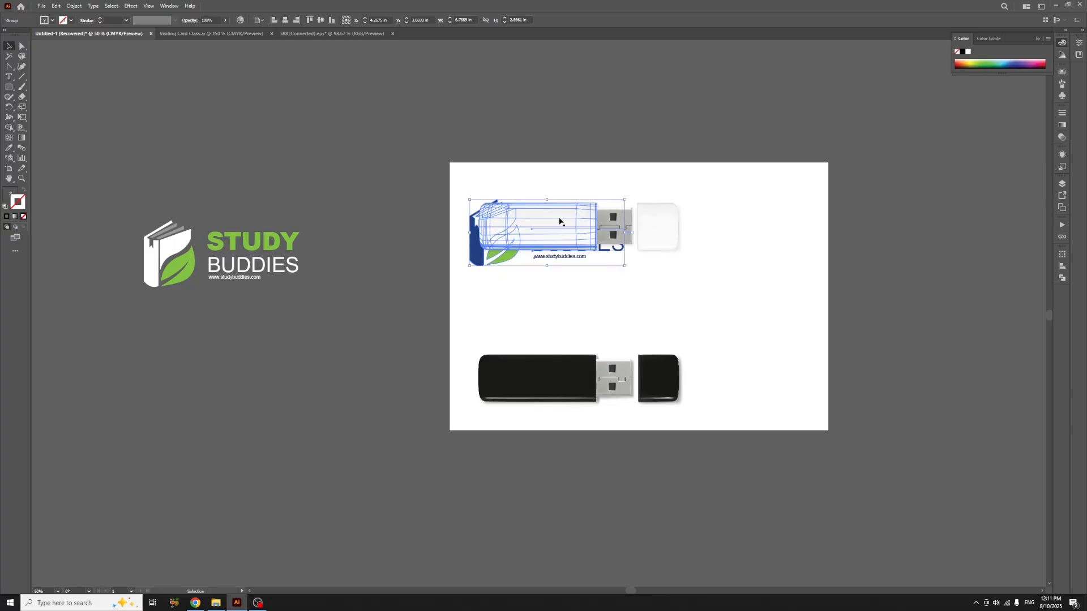
key("ctrl+shift+bracketright")
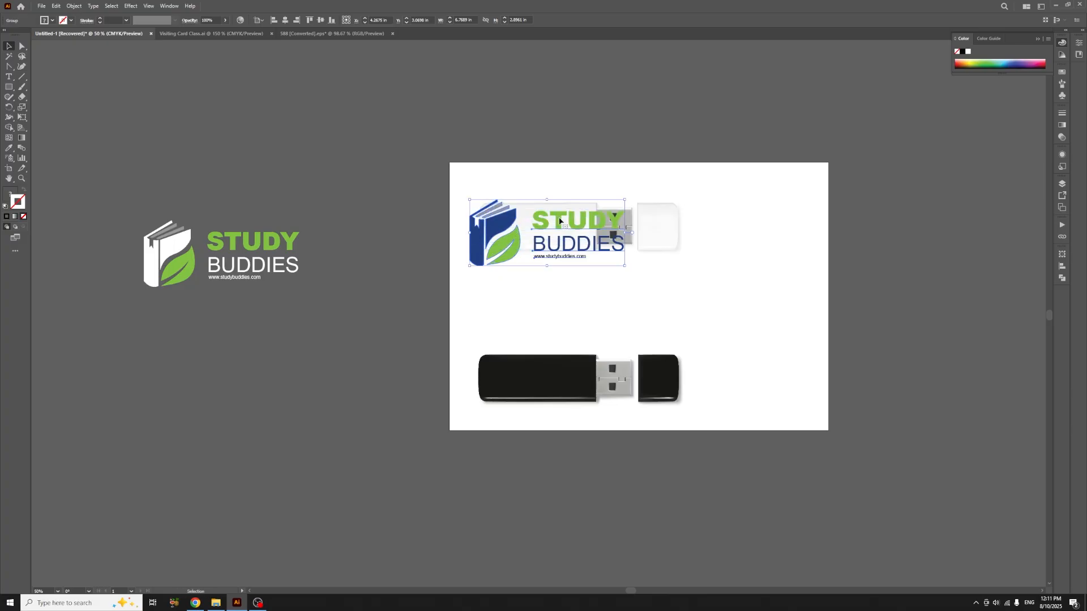
Scale the blue logo down to about 3.5 in wide and center it on the white drive's body.
key("ctrl+equal")
key("ctrl+equal")
key("ctrl+equal")
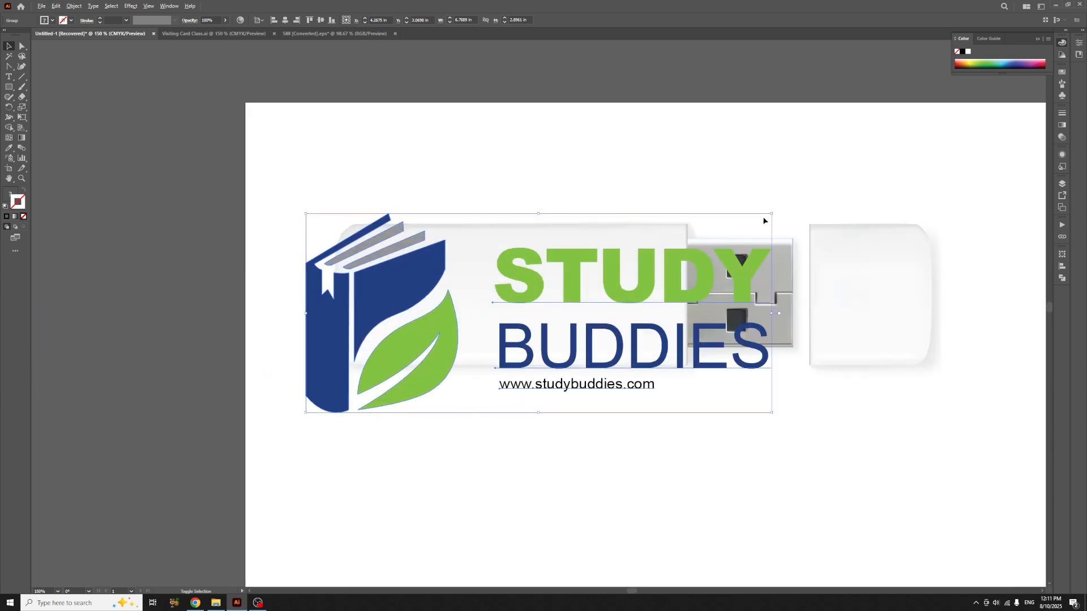
left_click_drag(774, 214, 659, 229)
left_click_drag(595, 301, 569, 283)
left_click(575, 419)
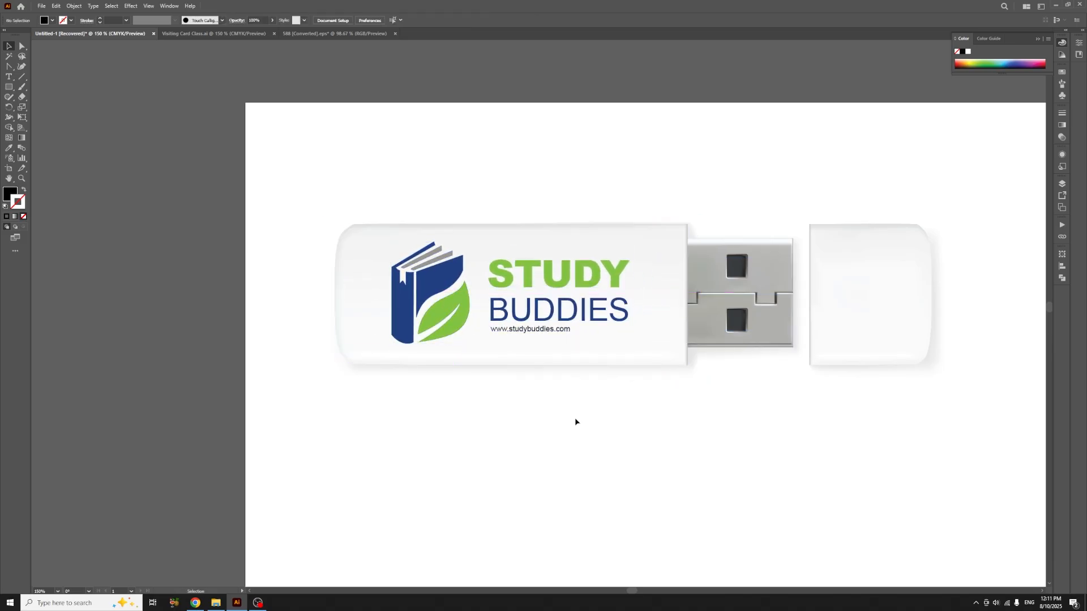
Cut the blue logo, group all parts of the white USB drive, and paste the logo back in front at the same place.
left_click(558, 278)
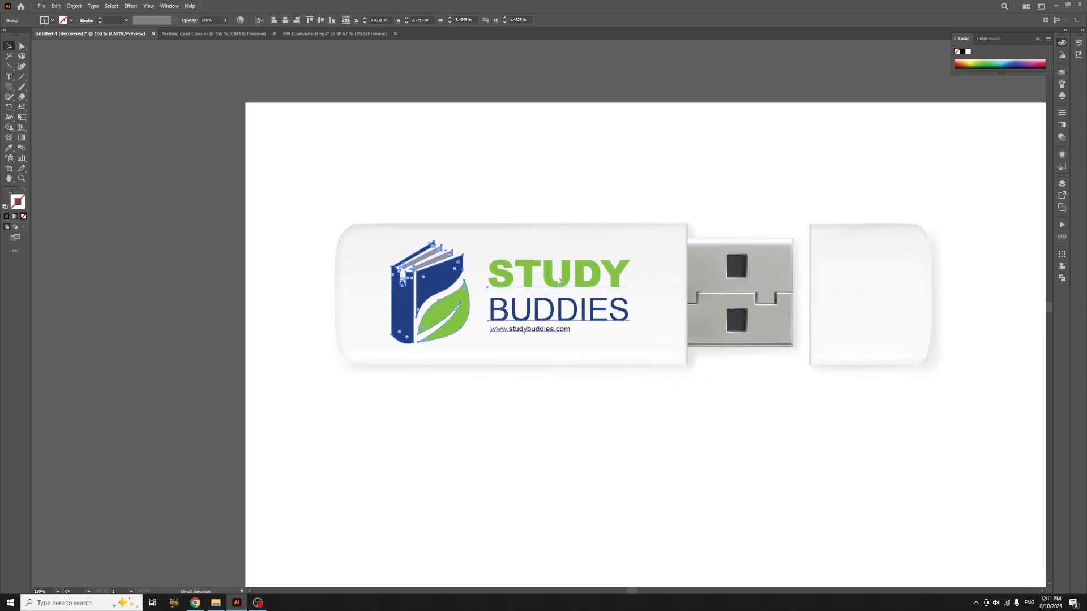
key("ctrl+x")
key("ctrl+minus")
key("ctrl+minus")
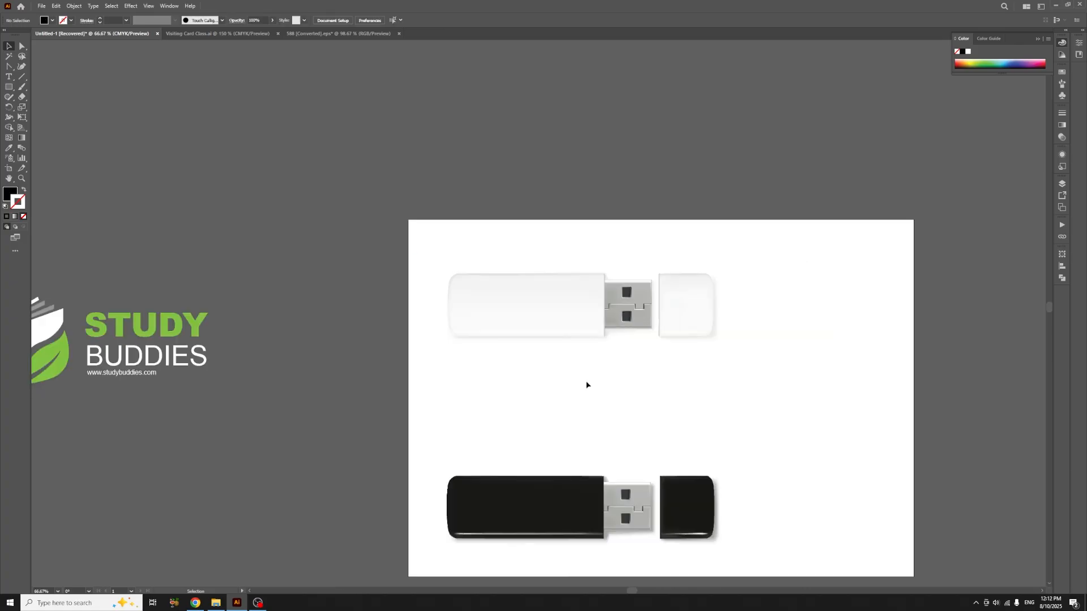
left_click_drag(794, 362, 809, 363)
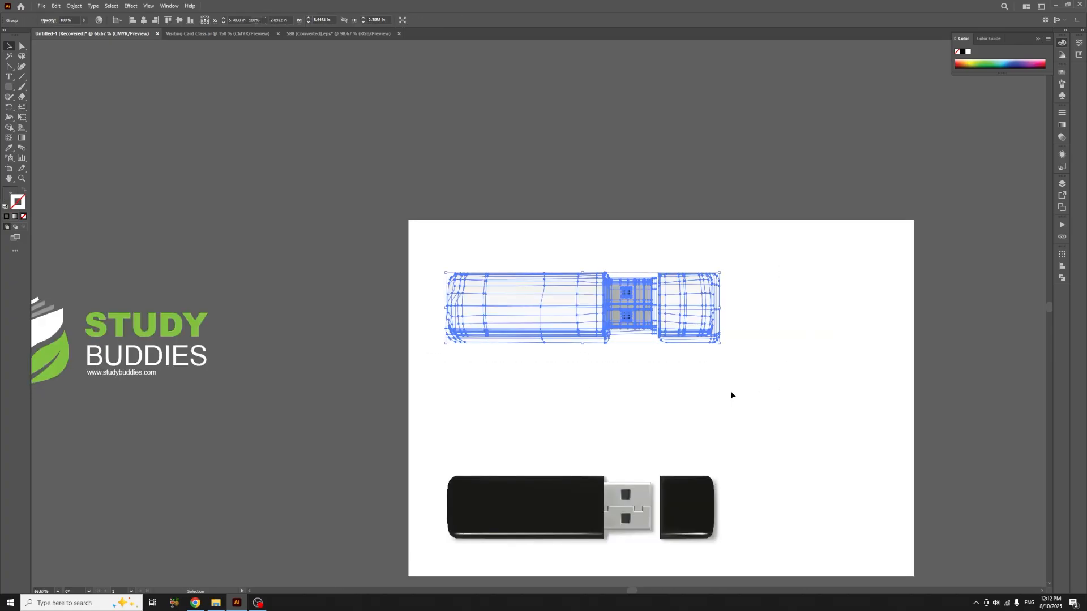
left_click(578, 367)
key("ctrl+f")
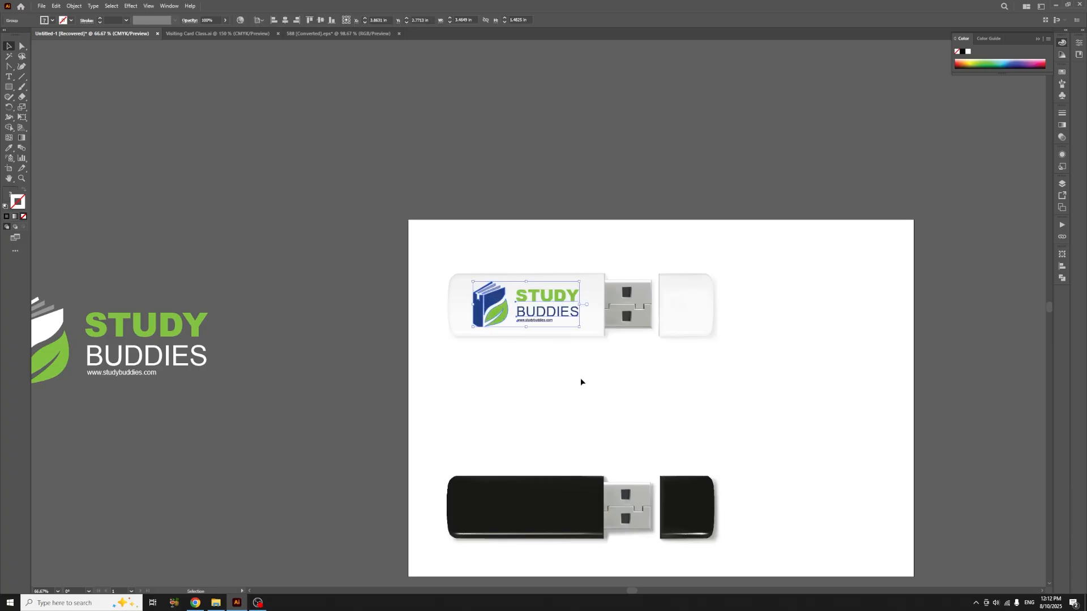
Select all parts of the black USB drive, including its shadows, and group them.
left_click_drag(562, 388, 643, 249)
left_click(628, 272)
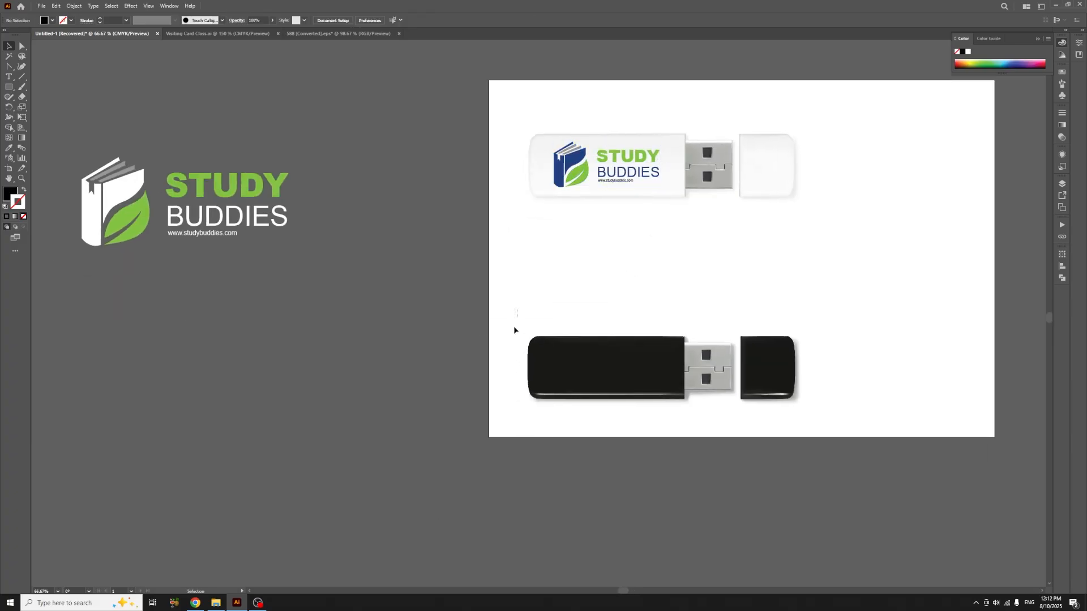
left_click_drag(514, 330, 860, 440)
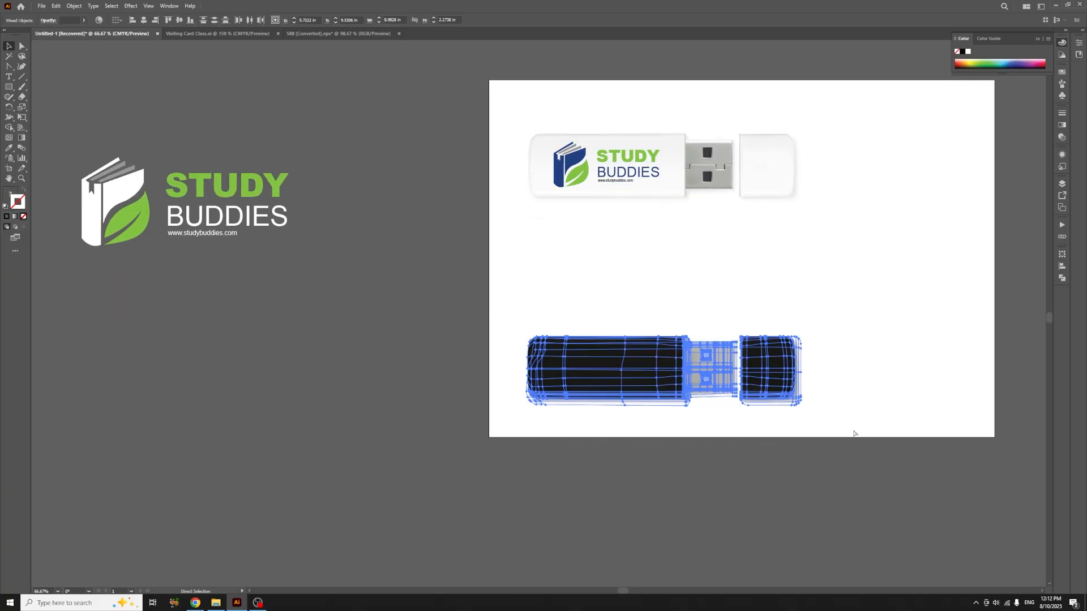
left_click(640, 466)
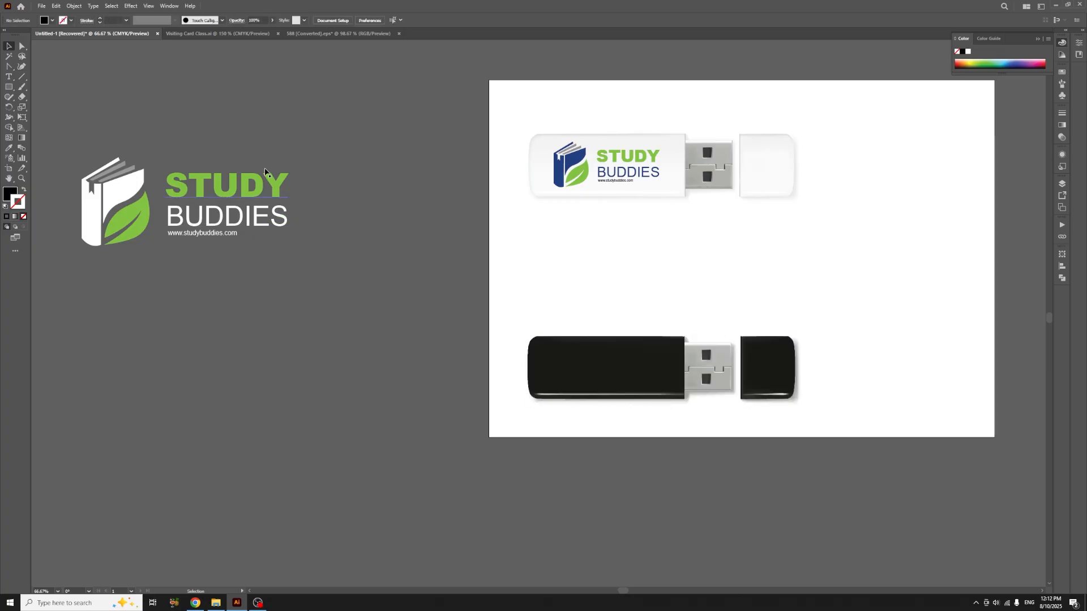
Place the white Study Buddies logo on the black USB drive's body, scaled to about 3.2 in wide and centered.
left_click_drag(256, 189, 649, 364)
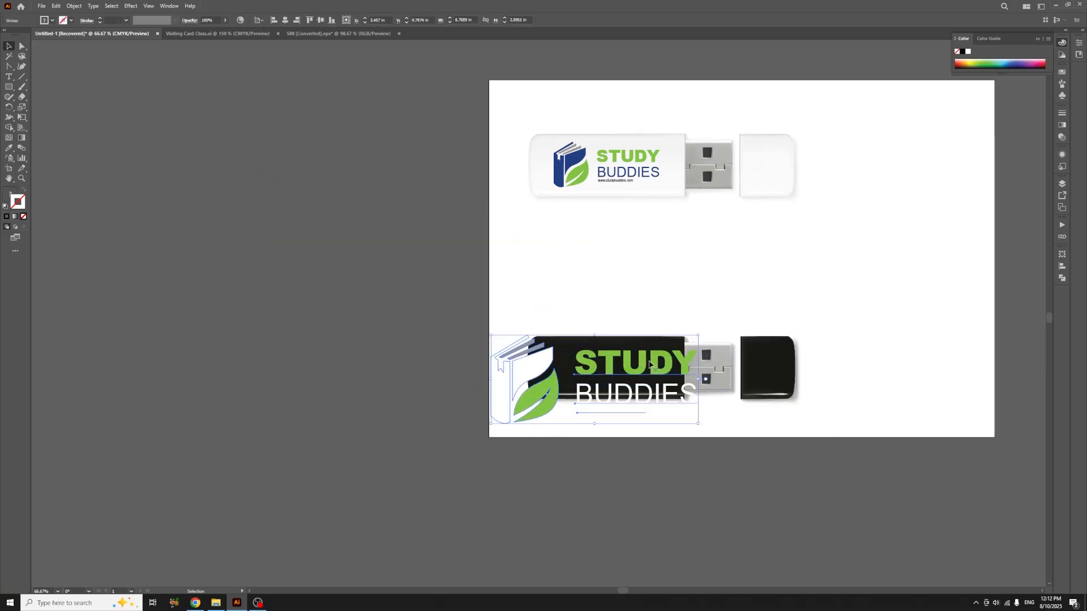
key("ctrl+plus")
key("ctrl+plus")
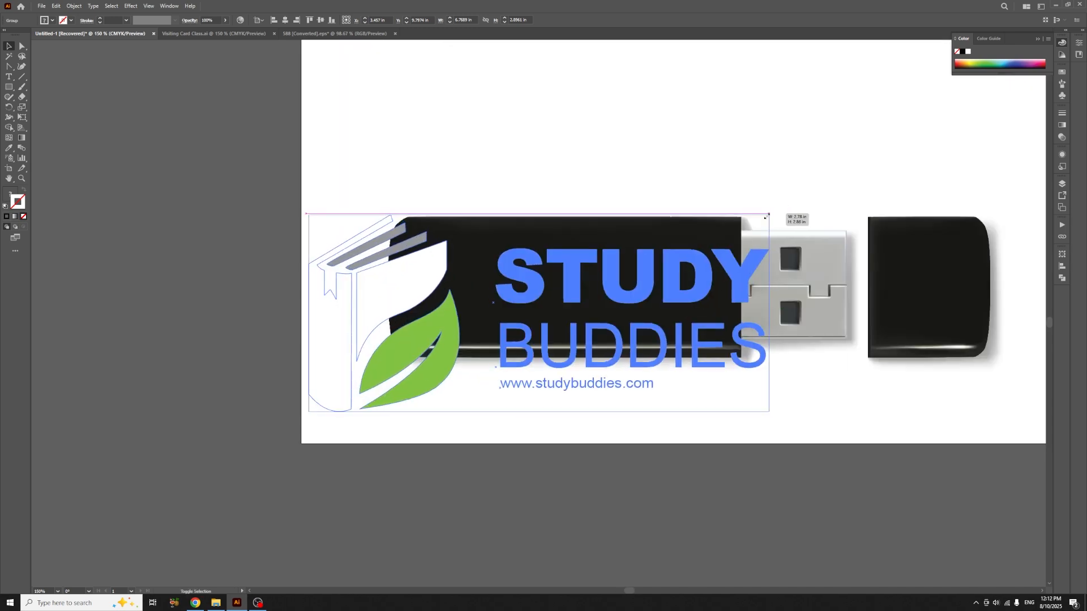
left_click_drag(772, 213, 689, 249)
left_click_drag(648, 294, 669, 262)
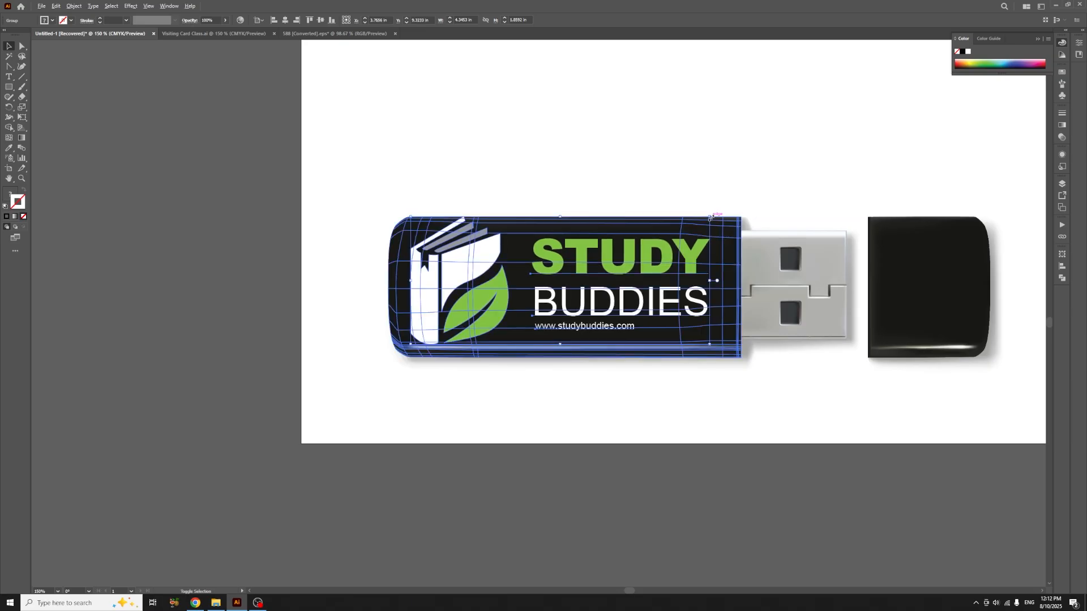
left_click_drag(710, 217, 684, 234)
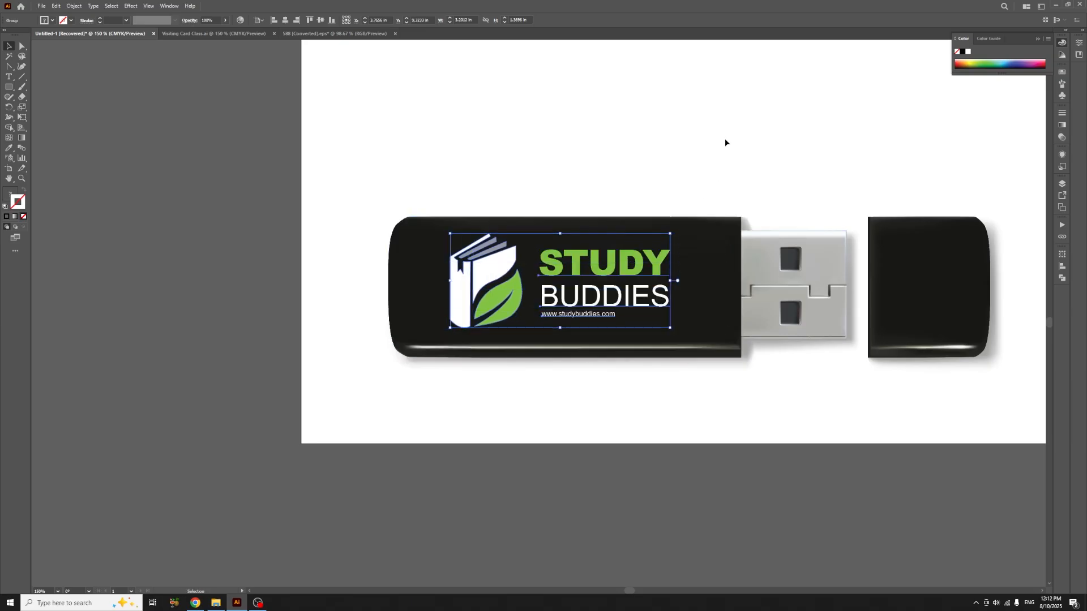
left_click(724, 138)
key("ctrl+minus")
key("ctrl+minus")
key("ctrl+minus")
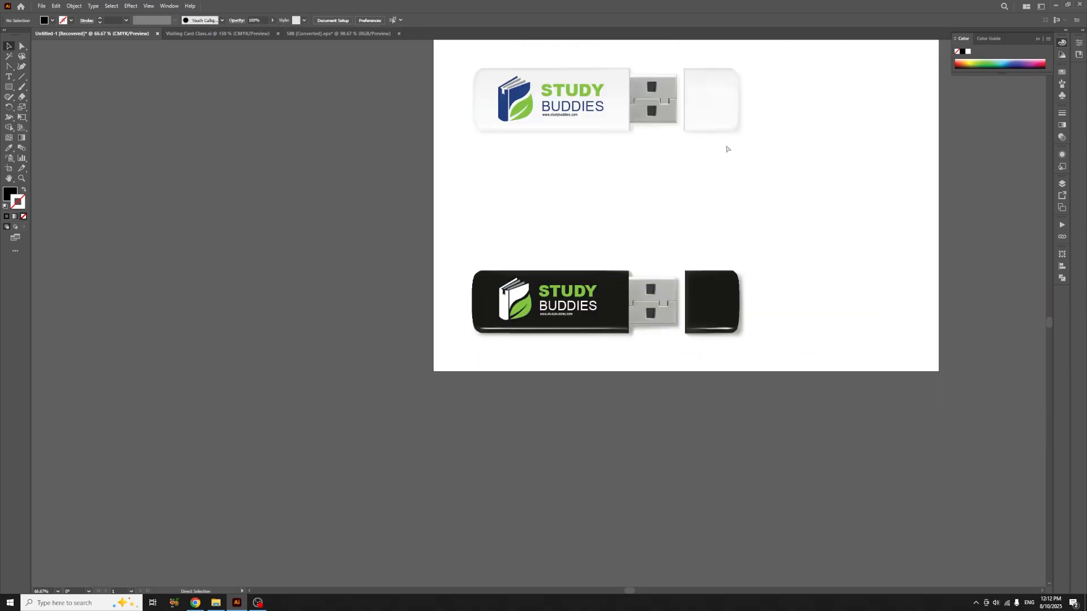
left_click_drag(594, 209, 548, 236)
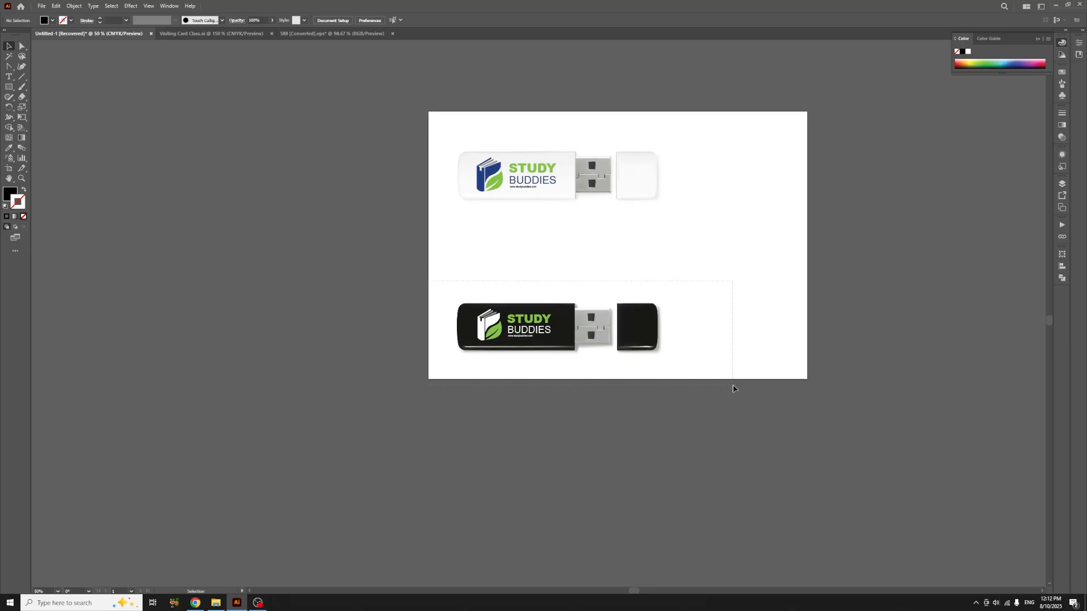
Group each USB drive with its logo and move the white drive off the artboard, out to its side.
left_click_drag(733, 388, 735, 384)
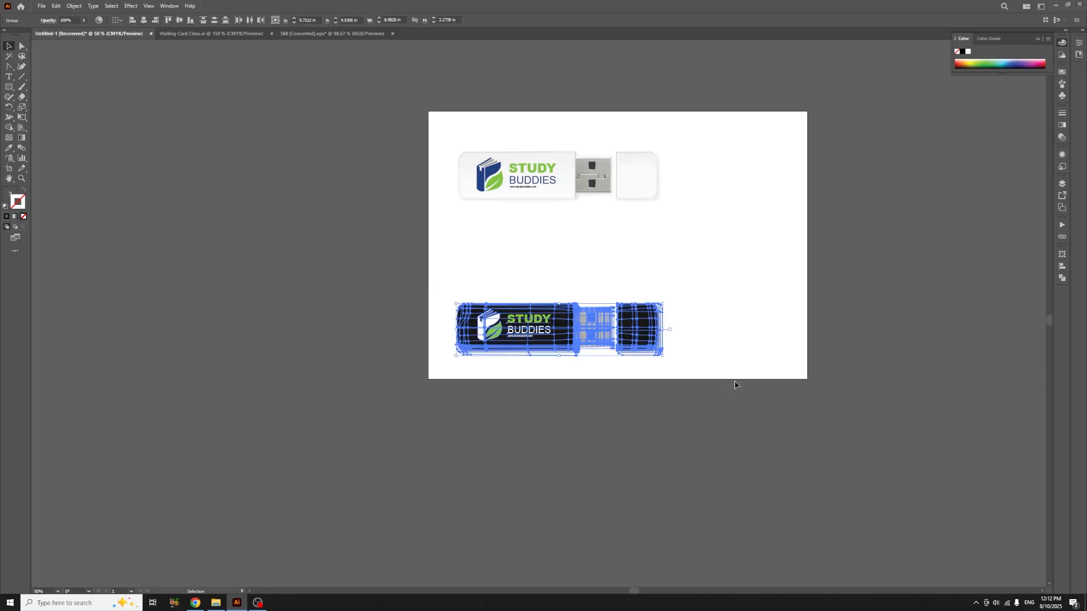
left_click(764, 315)
left_click(455, 205)
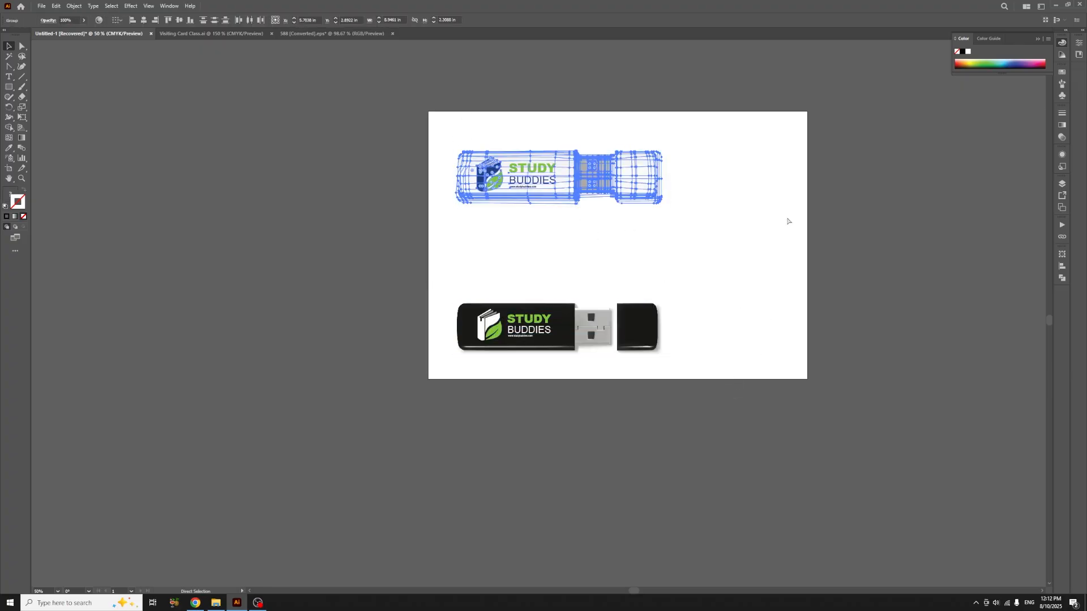
left_click(753, 251)
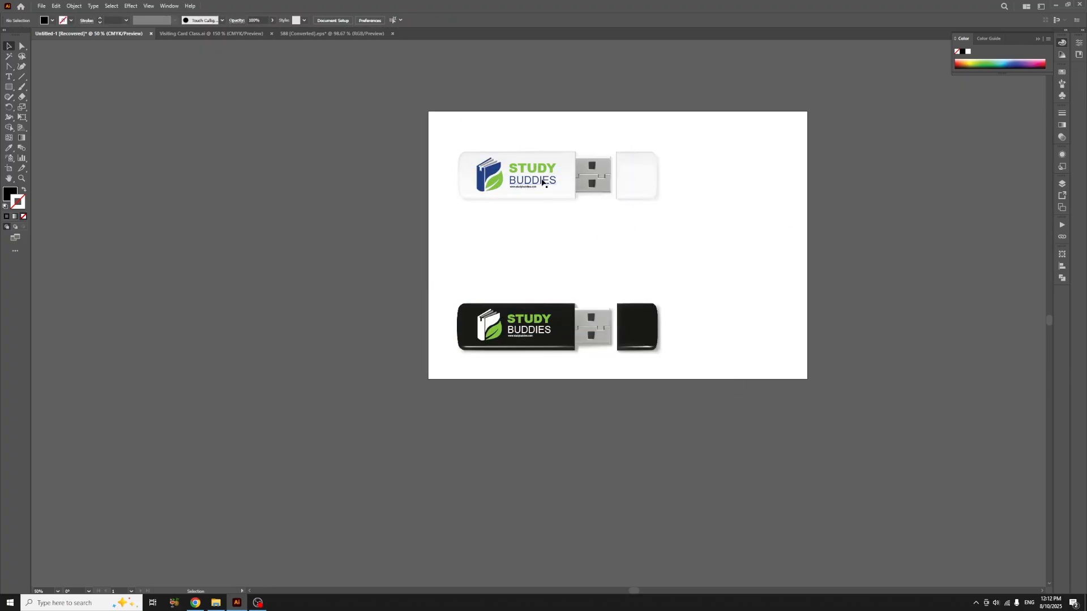
left_click_drag(541, 182, 173, 183)
Scale the black USB drive with its logo down to about half size and move it near the artboard's upper edge.
left_click(552, 339)
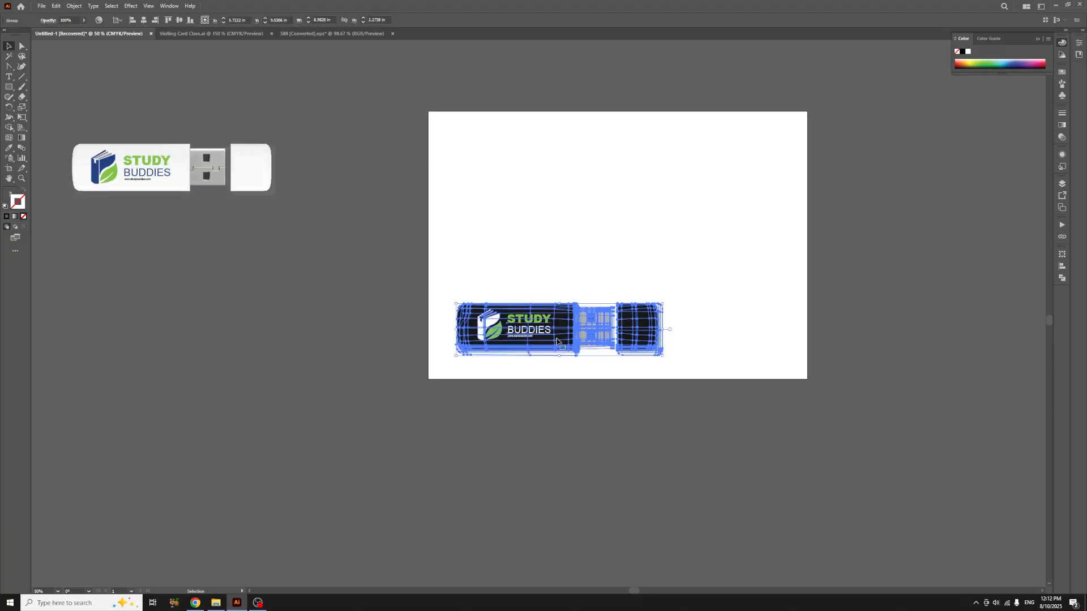
left_click_drag(662, 356, 622, 342)
left_click(704, 338)
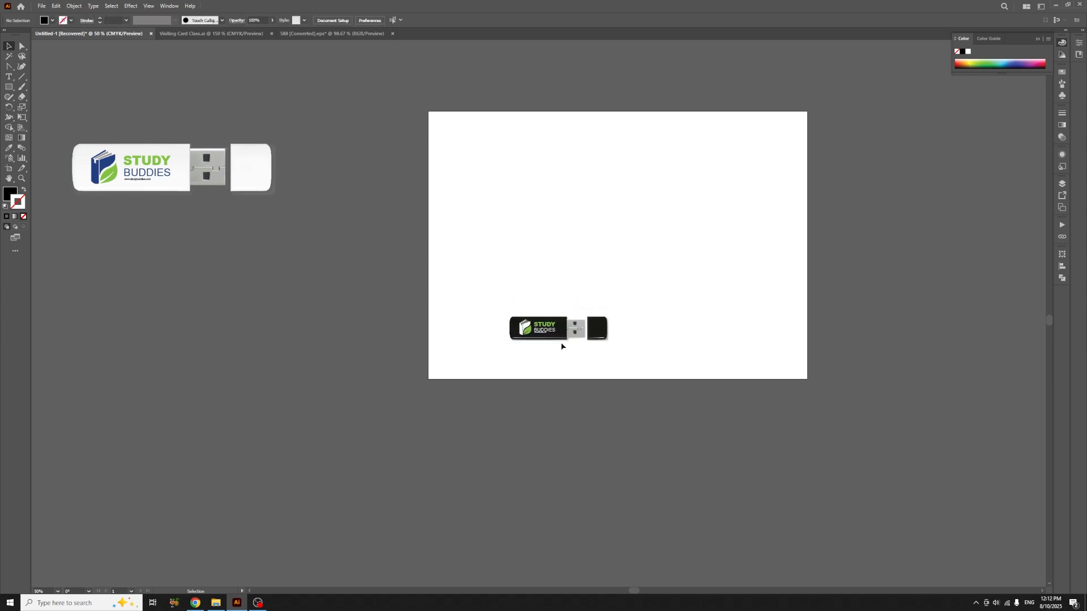
left_click_drag(547, 336, 580, 179)
Close the USB mockup EPS without saving its changes and bring up the Visiting Card Class document.
left_click(392, 33)
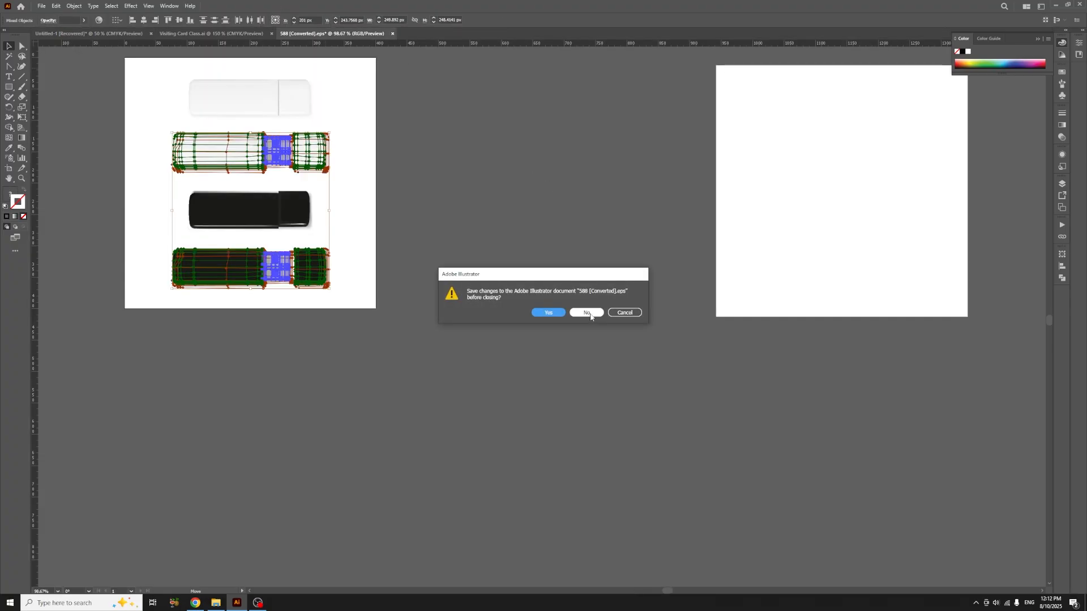
left_click(586, 312)
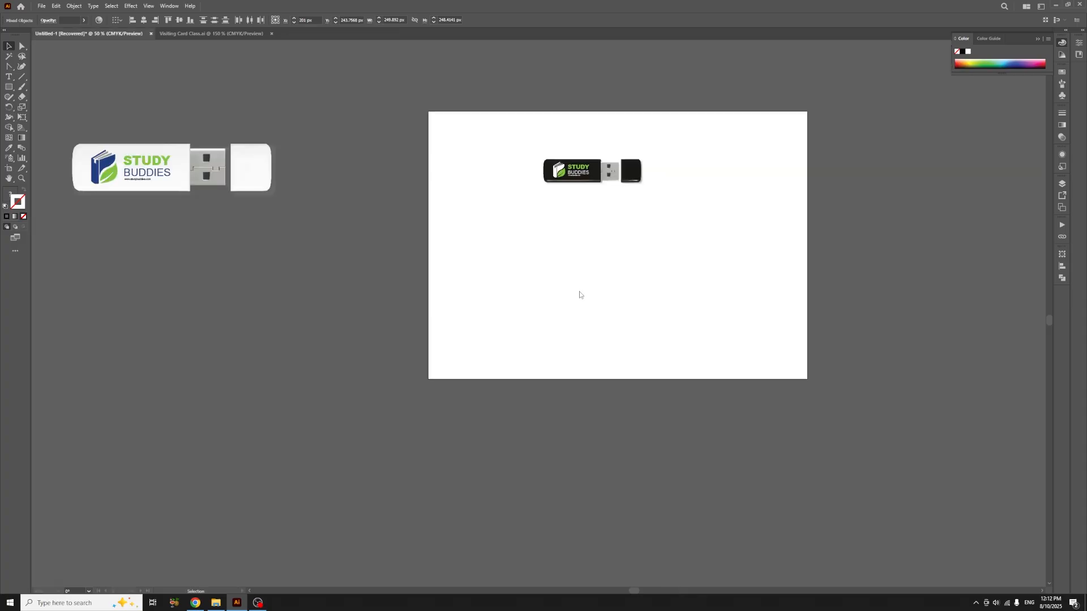
left_click(256, 35)
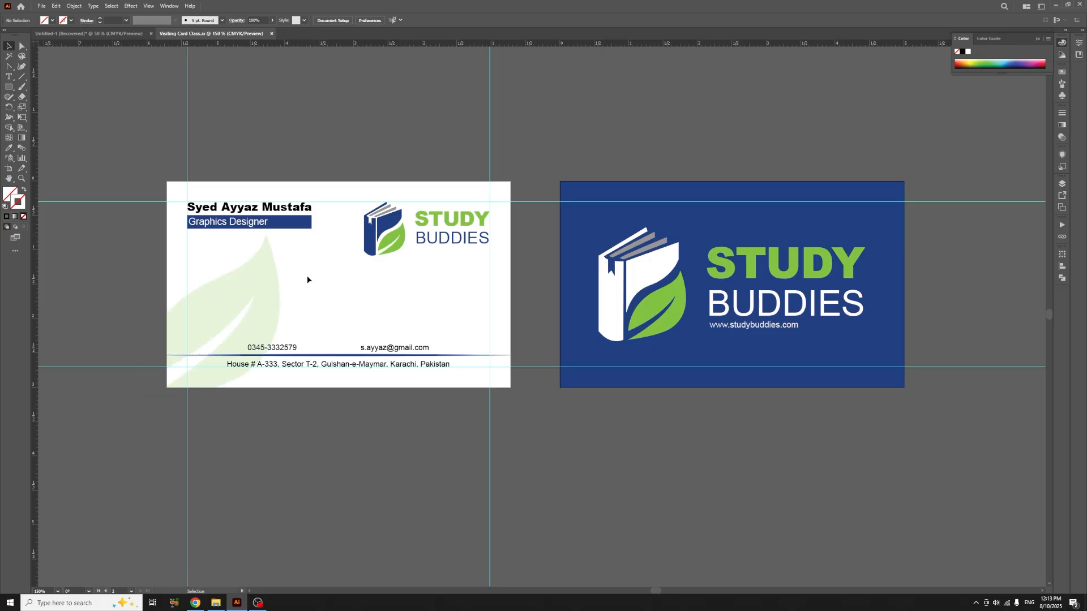
Export the visiting card to the desktop as JPEG, using artboards with the range 1-2.
left_click(41, 6)
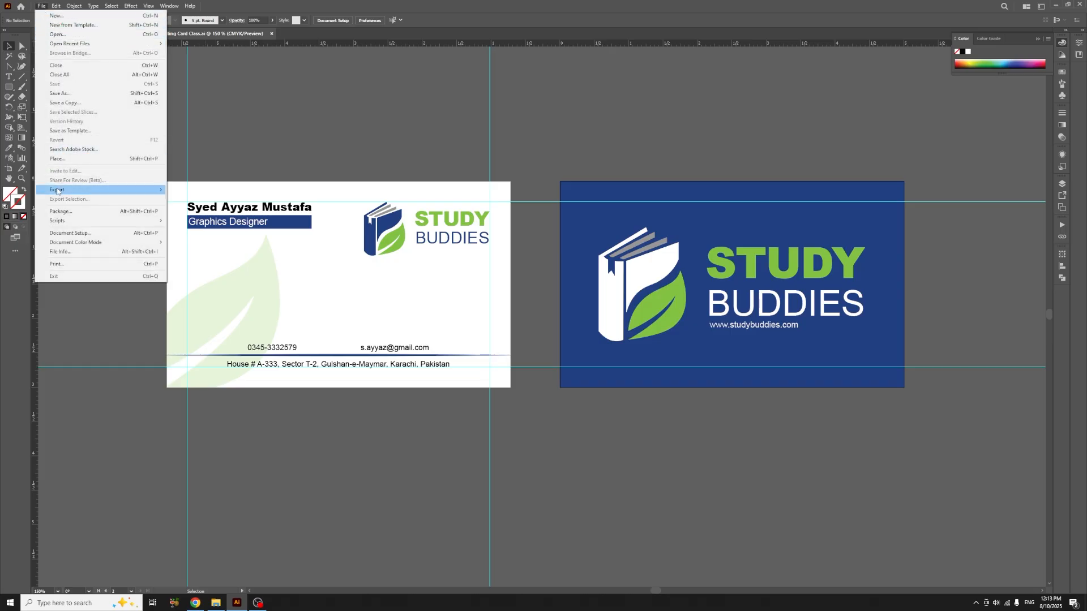
mouse_move(57, 191)
left_click(192, 199)
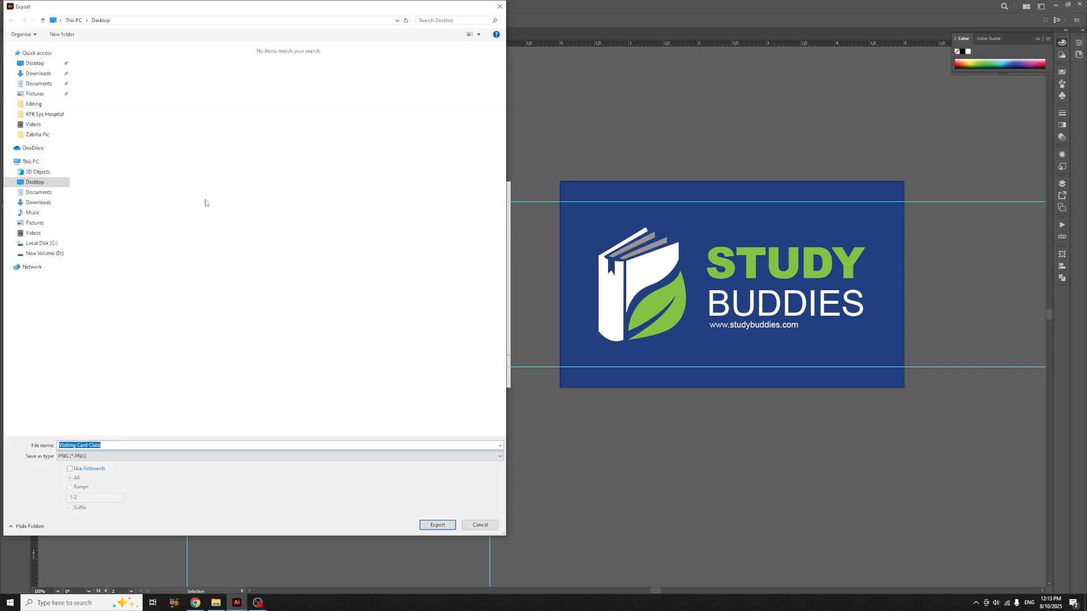
left_click(96, 456)
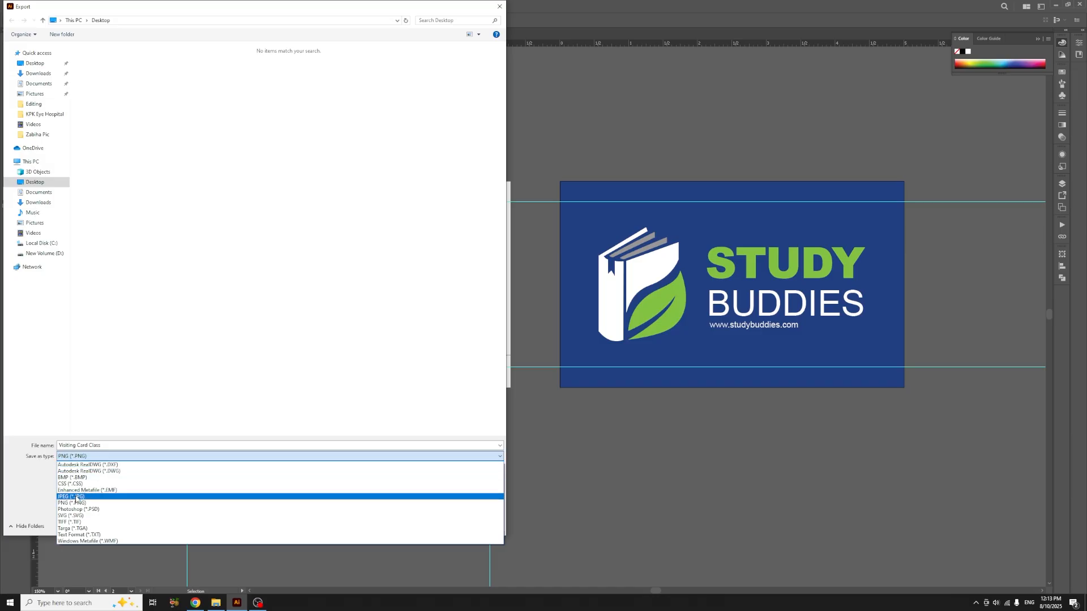
left_click(76, 497)
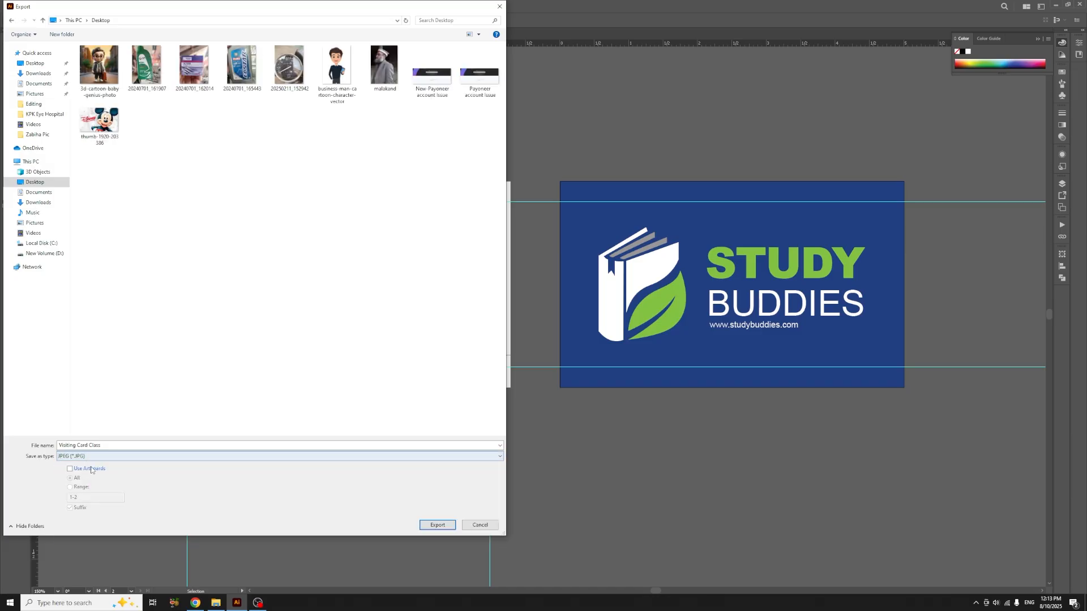
left_click(81, 470)
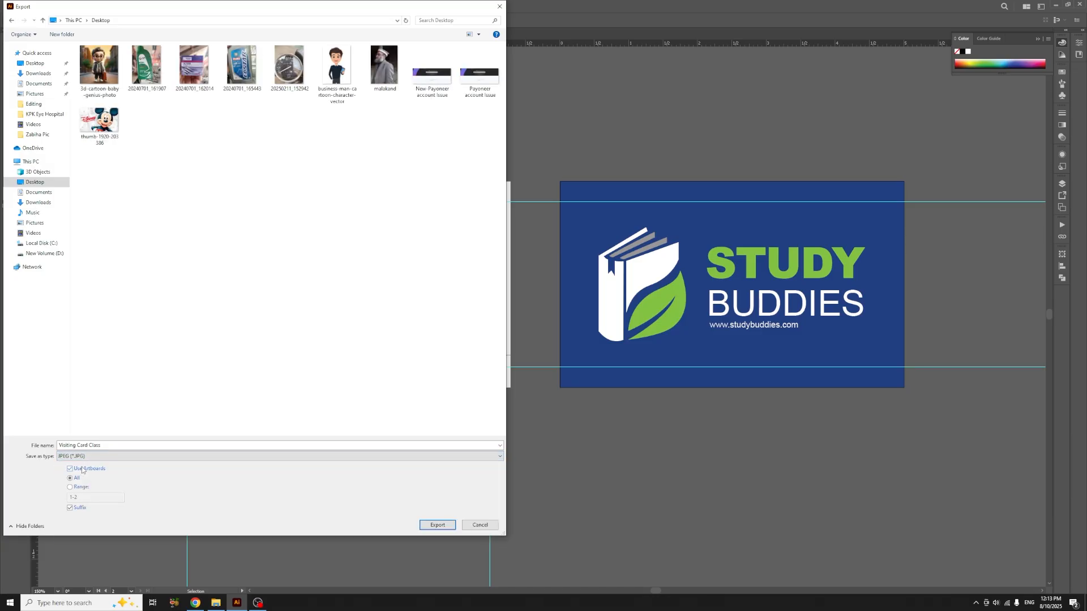
left_click(80, 488)
left_click(449, 526)
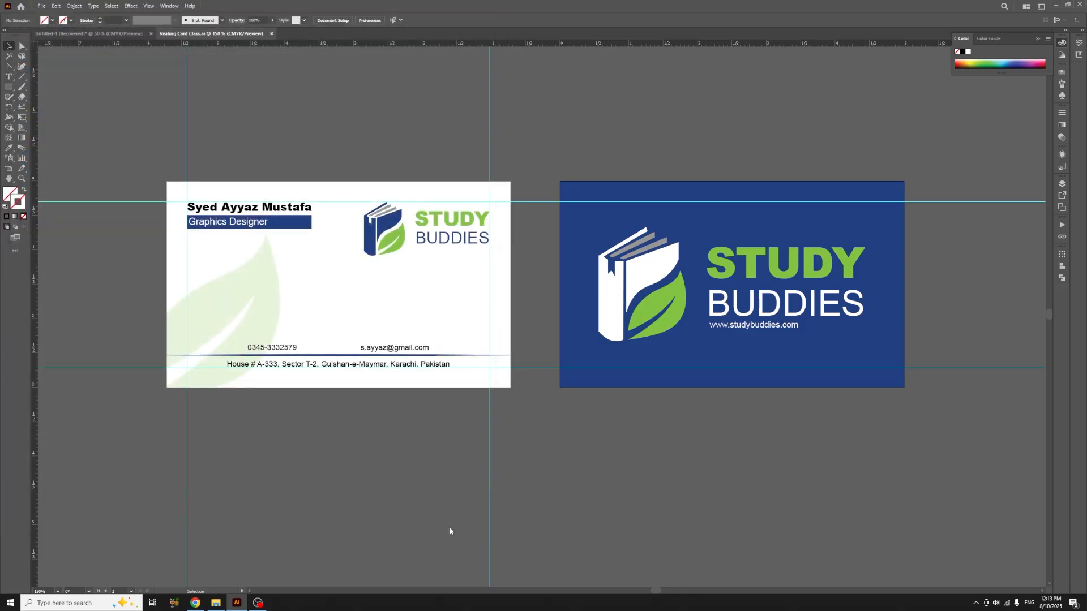
Set the JPEG quality to 10 and the resolution to High (300 ppi), and complete the export in CMYK.
left_click_drag(573, 264, 554, 106)
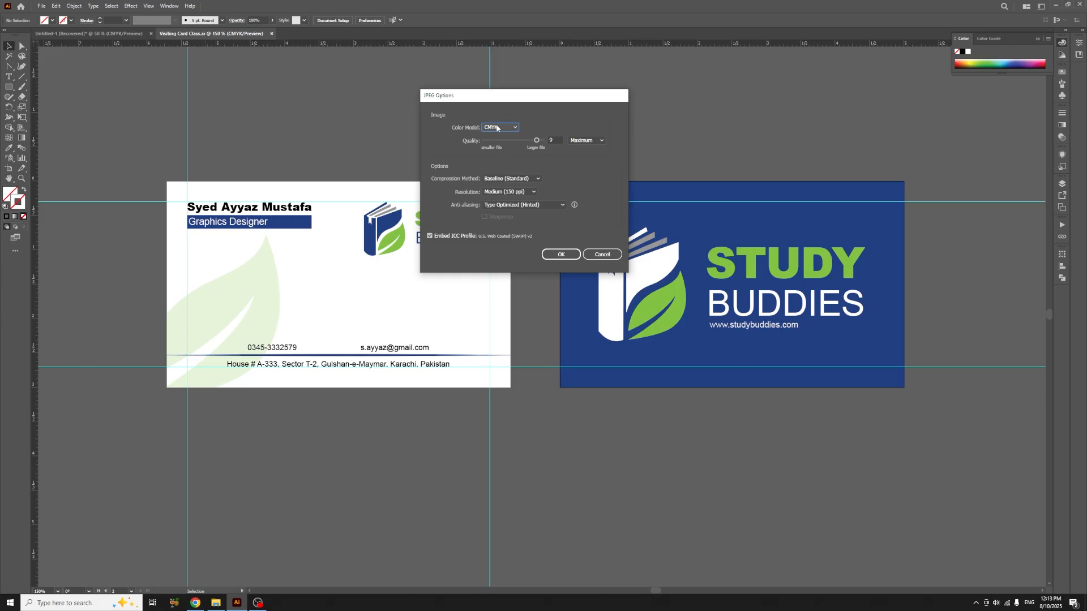
left_click_drag(538, 140, 559, 142)
left_click(534, 192)
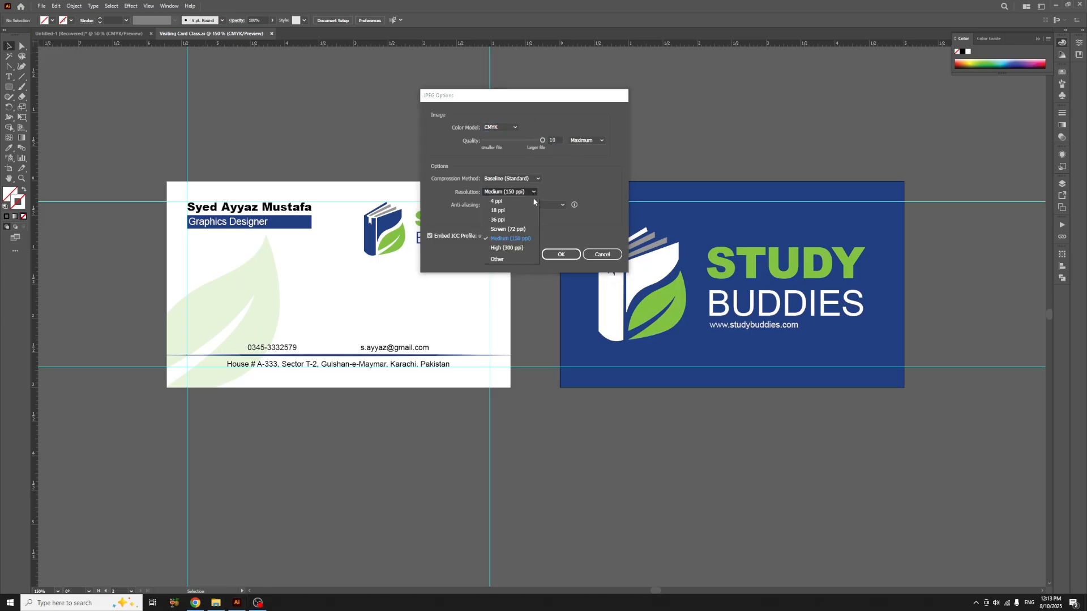
left_click(509, 249)
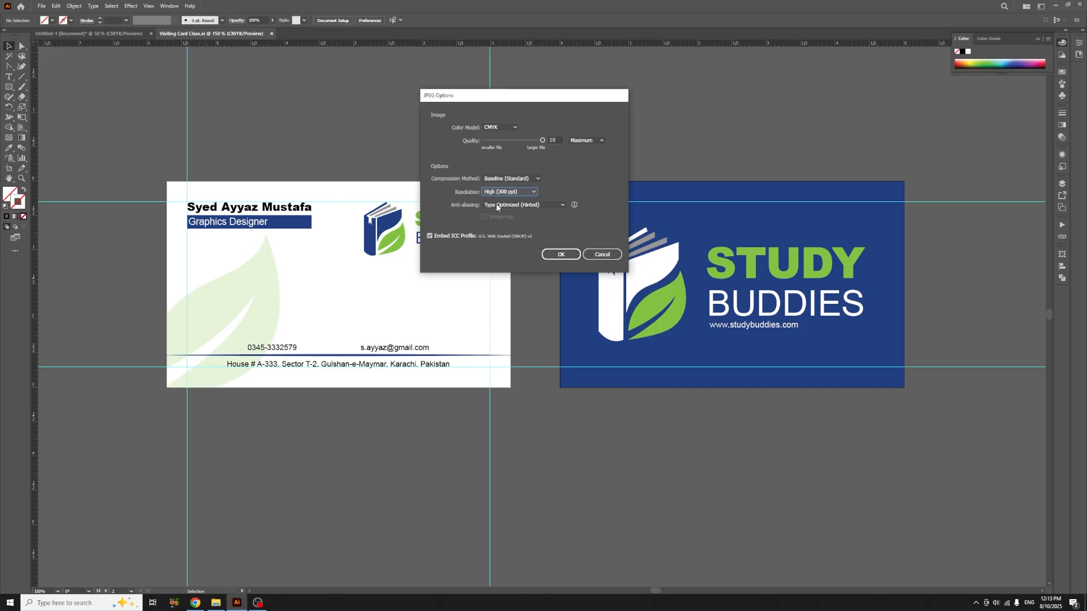
left_click(561, 255)
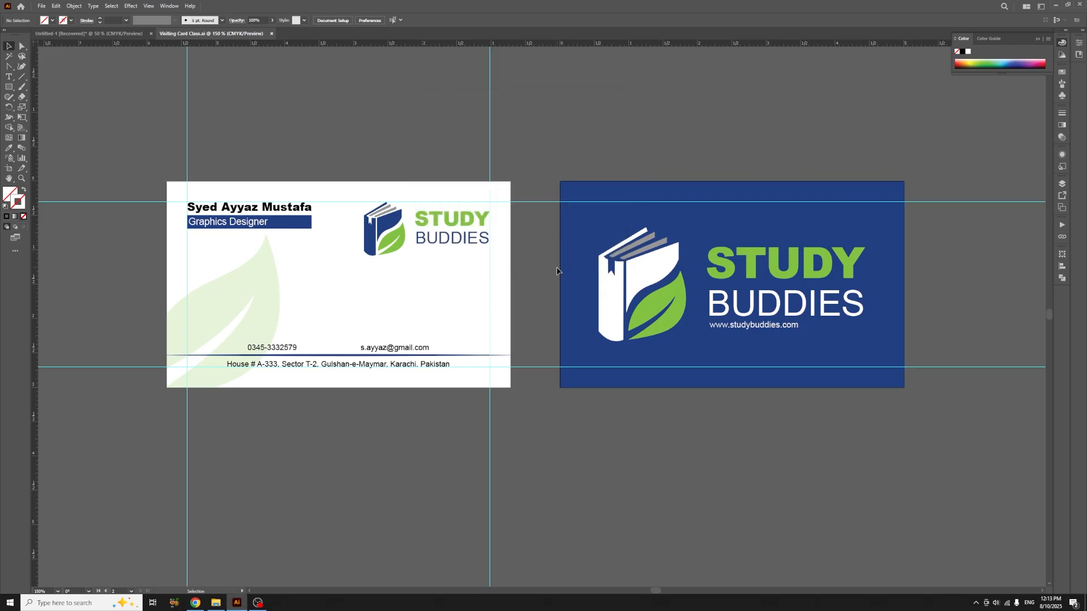
Place the Visiting Card Class-01 and Visiting Card Class-02 images from the desktop into the Untitled-1 document.
key("super+d")
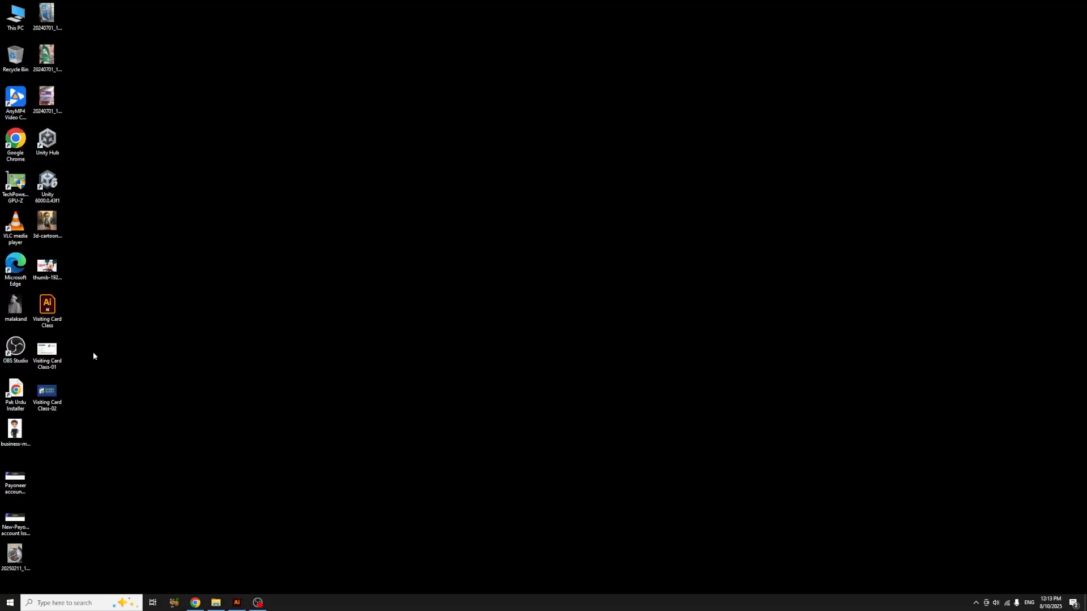
left_click(47, 349)
left_click(55, 392, "shift")
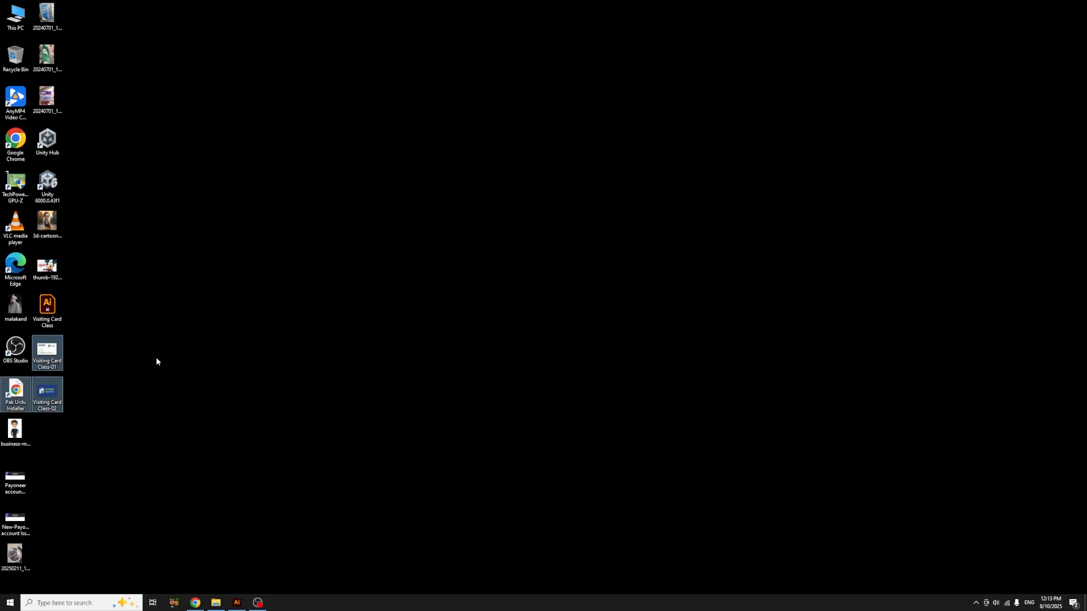
left_click(157, 361)
left_click(55, 352)
left_click(56, 399, "ctrl")
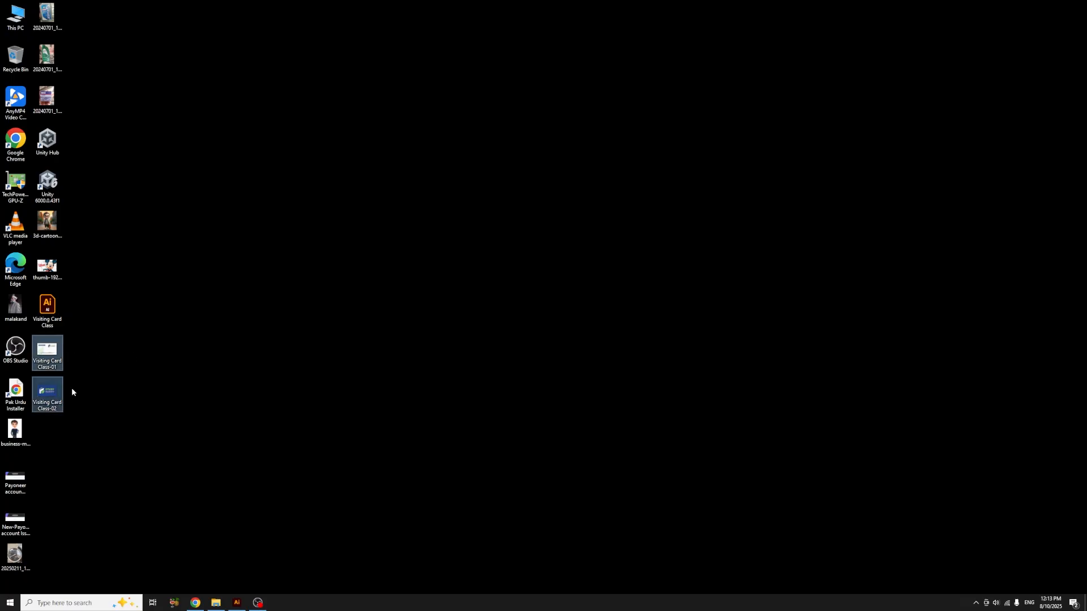
left_click_drag(72, 391, 616, 410)
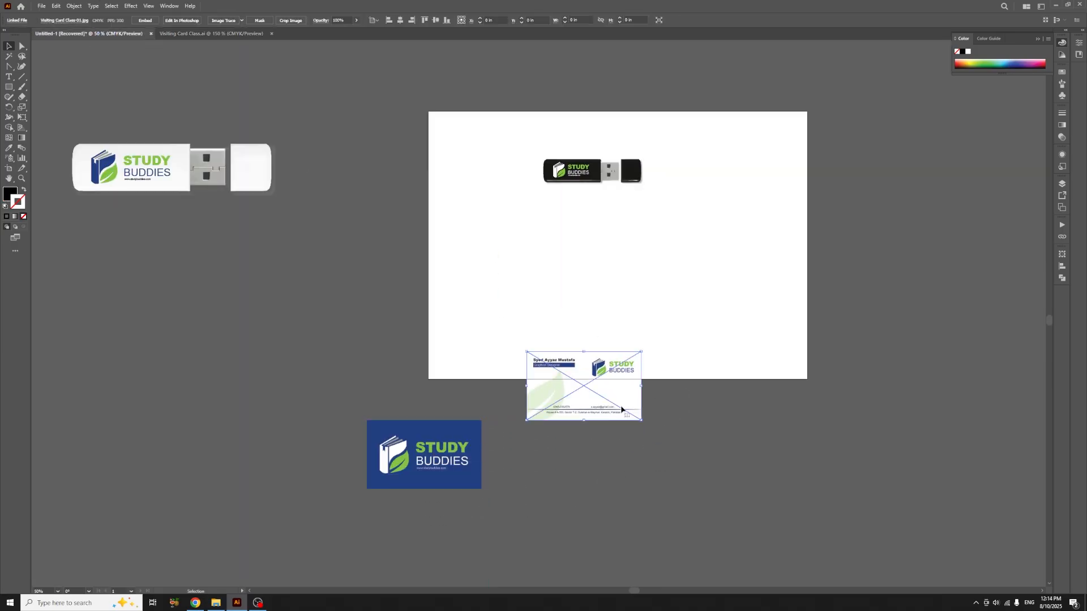
Line up the blue card beside the white card and scale both images down together to about half size.
left_click_drag(439, 463, 733, 397)
left_click(616, 350)
left_click_drag(616, 350, 738, 474)
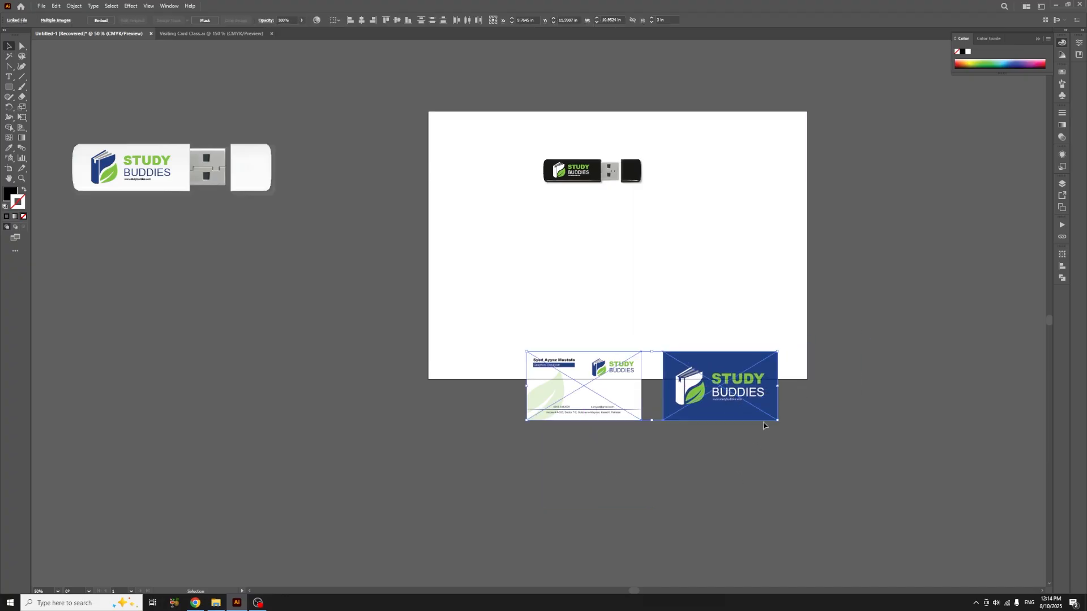
left_click_drag(789, 432, 707, 405)
Move both cards into the artboard's upper-left corner and position the black USB drive just beneath them.
left_click_drag(651, 359, 530, 147)
left_click(506, 235)
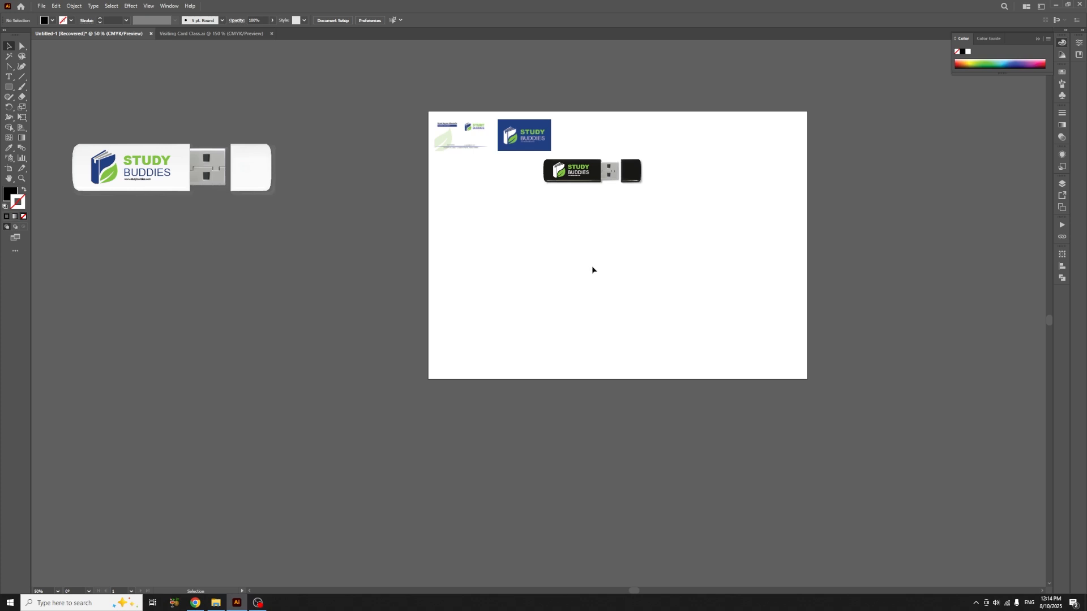
left_click_drag(598, 169, 498, 180)
left_click(238, 230)
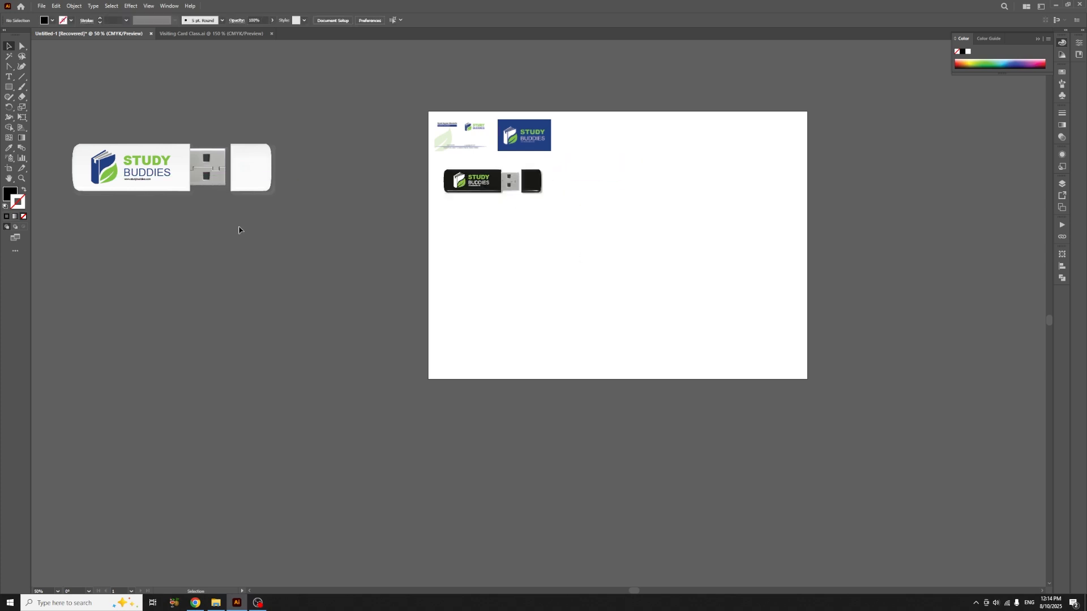
Open the white_and_black_t_shirt_mockup EPS from the white-black-t-shirt-mockup folder in Downloads.
left_click(216, 603)
left_click(212, 348)
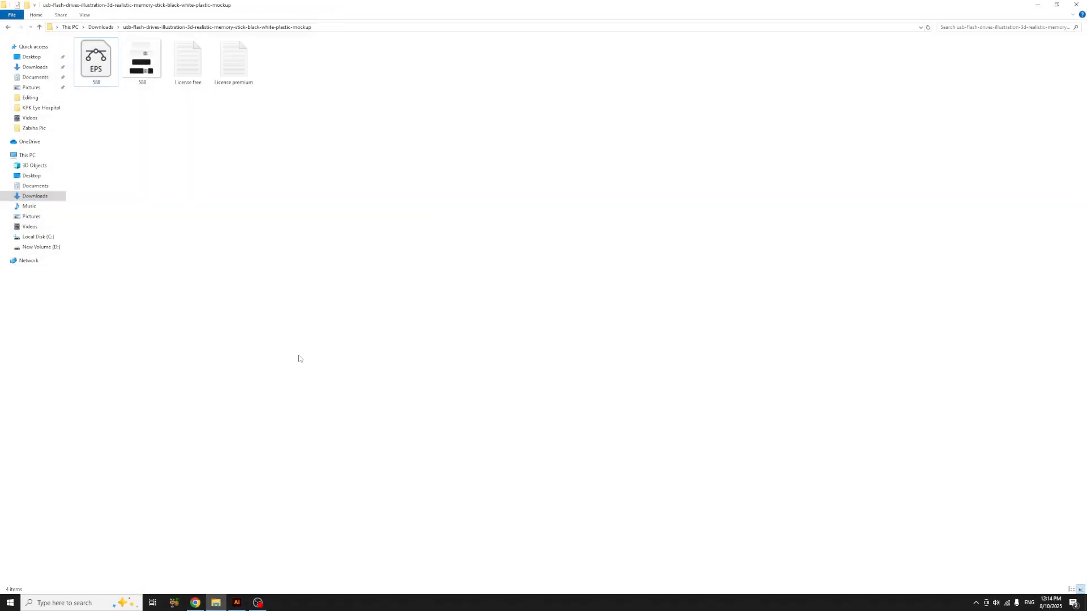
key("alt+Left")
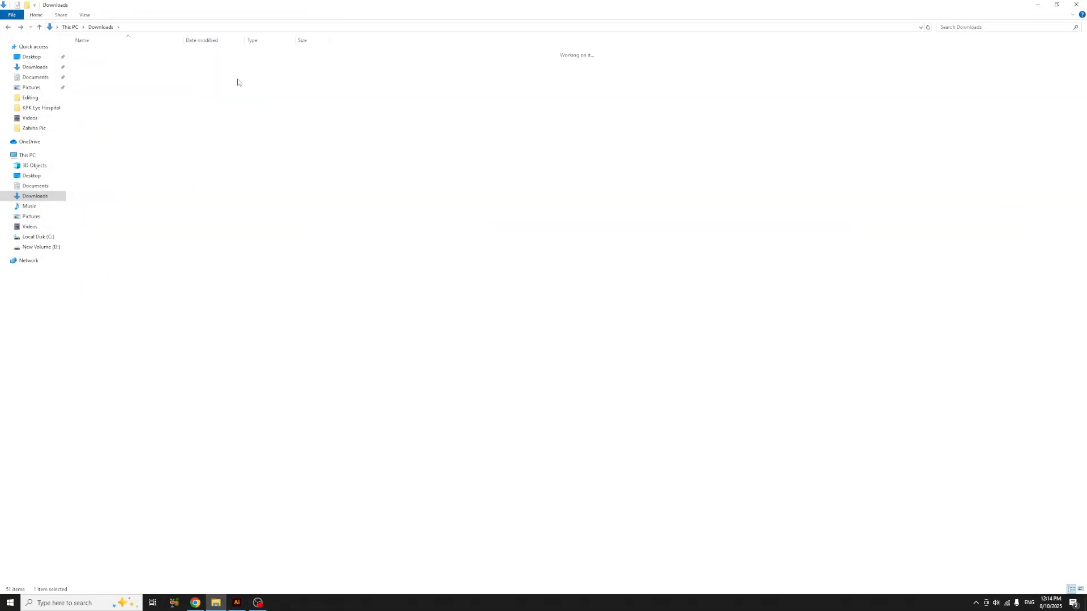
double_click(237, 82)
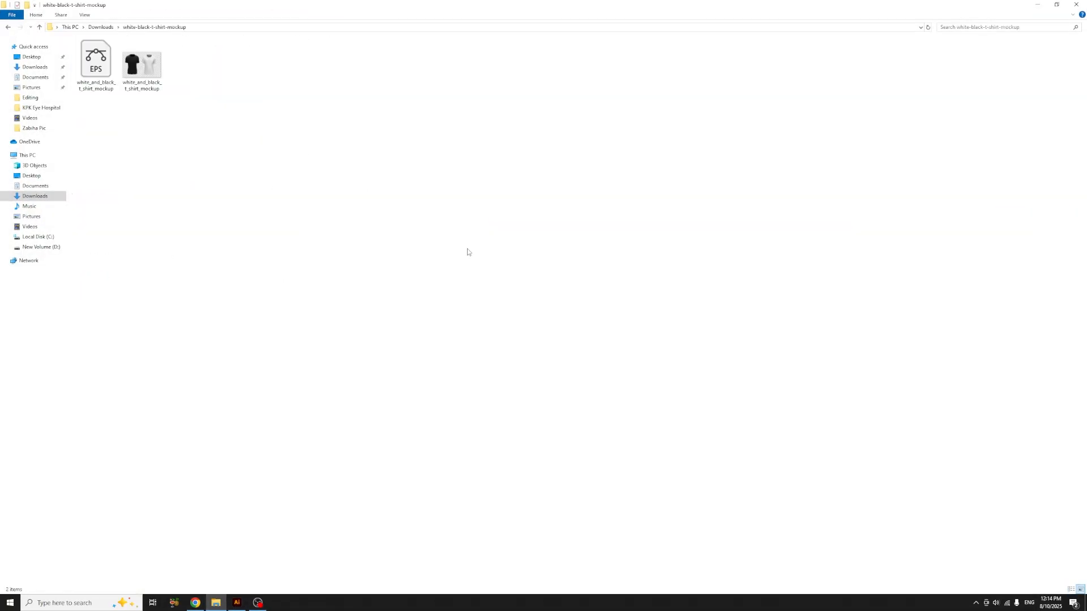
double_click(98, 63)
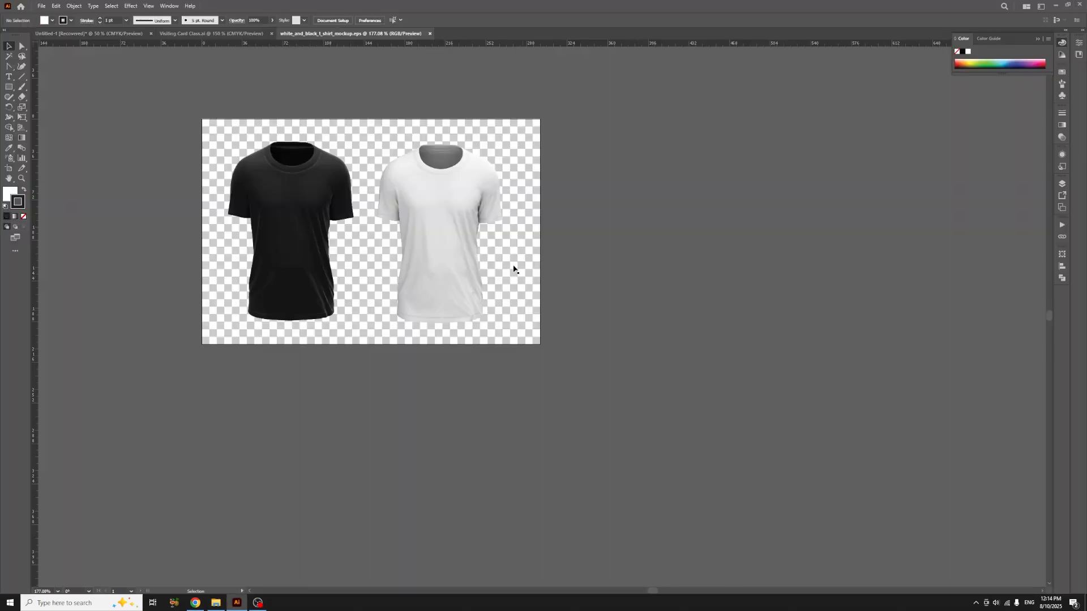
Pull the white and black t-shirts off the mockup's checkered background and set them side by side.
left_click(440, 200)
left_click_drag(441, 201, 867, 197)
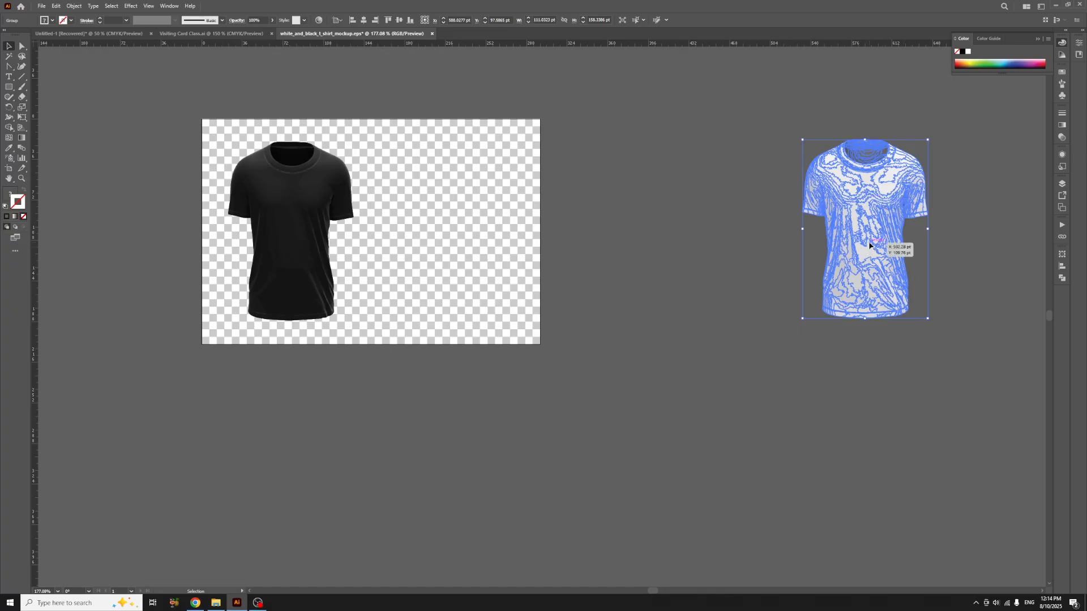
left_click_drag(868, 241, 777, 292)
left_click_drag(264, 240, 566, 280)
left_click(658, 450)
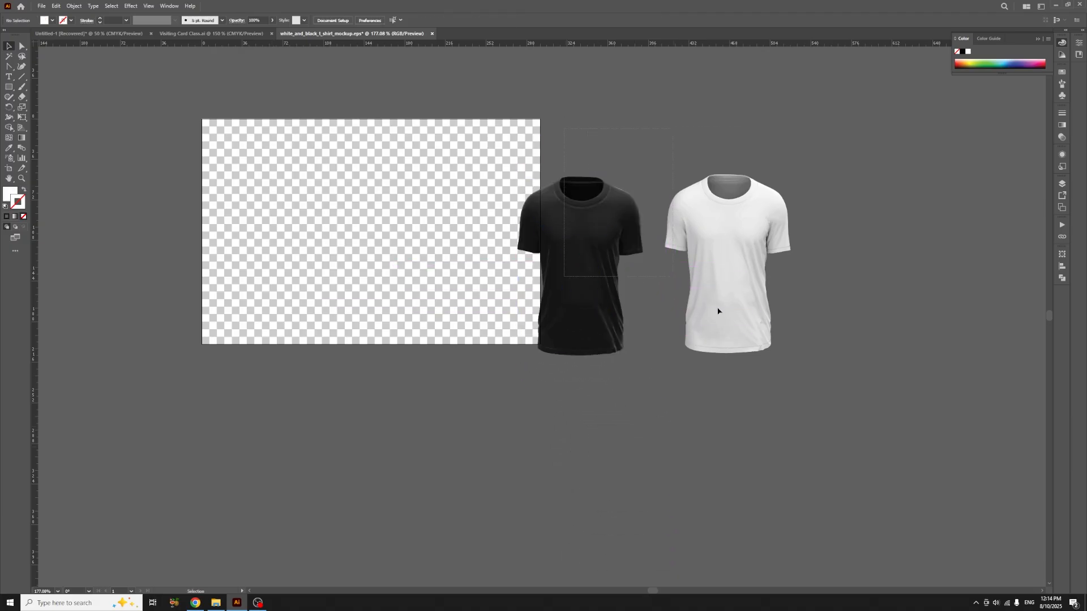
Bring both t-shirts into the Untitled-1 document beside the artboard and scale the pair up to about 9.3 in wide.
left_click(744, 320)
left_click_drag(744, 320, 113, 33)
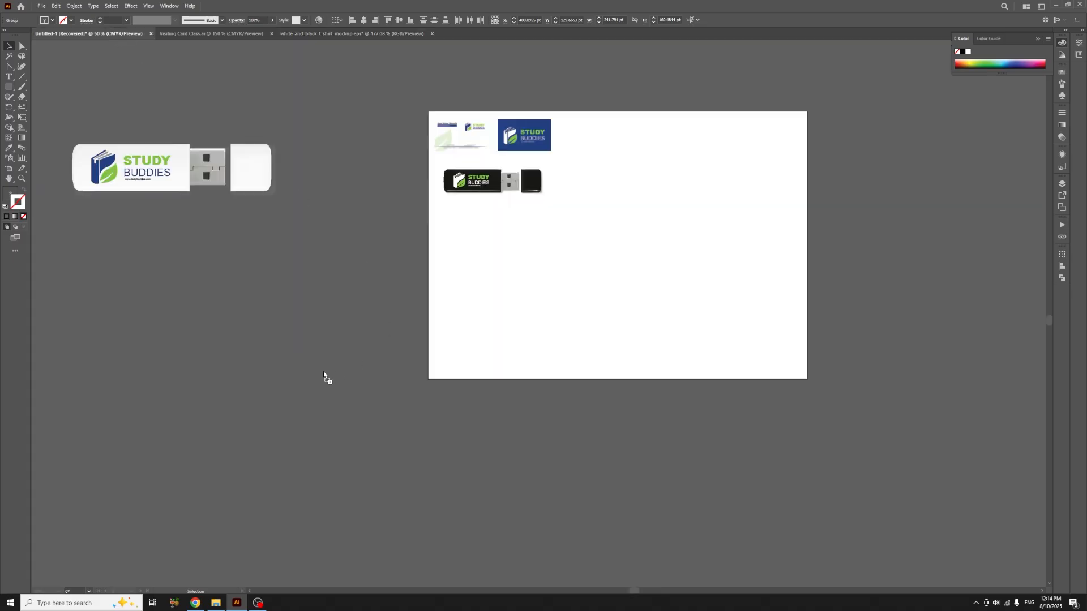
left_click_drag(368, 387, 370, 388)
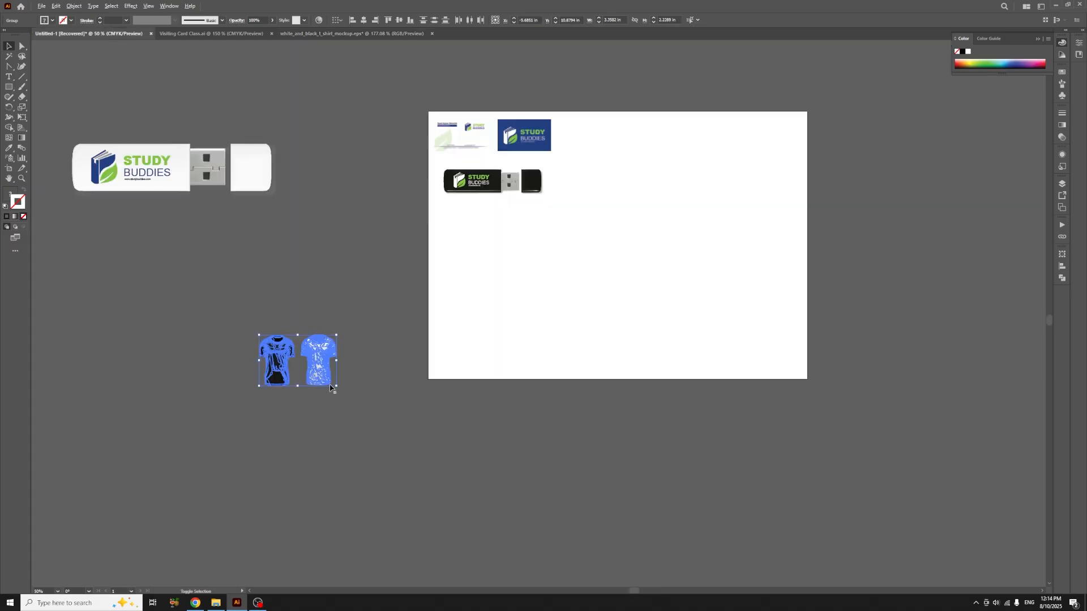
left_click_drag(337, 389, 405, 432)
left_click(500, 429)
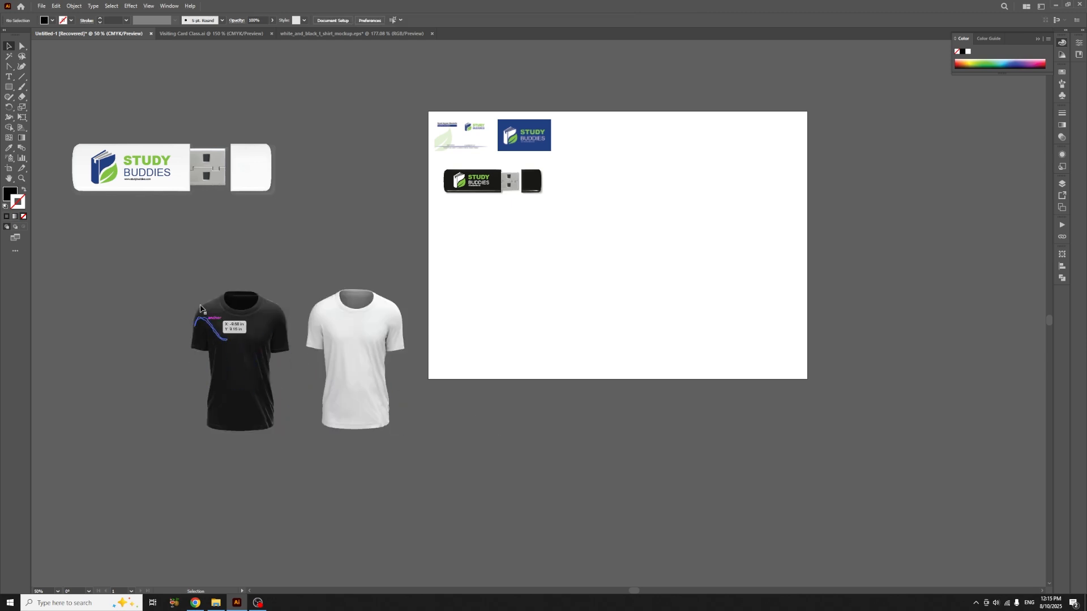
left_click(367, 389)
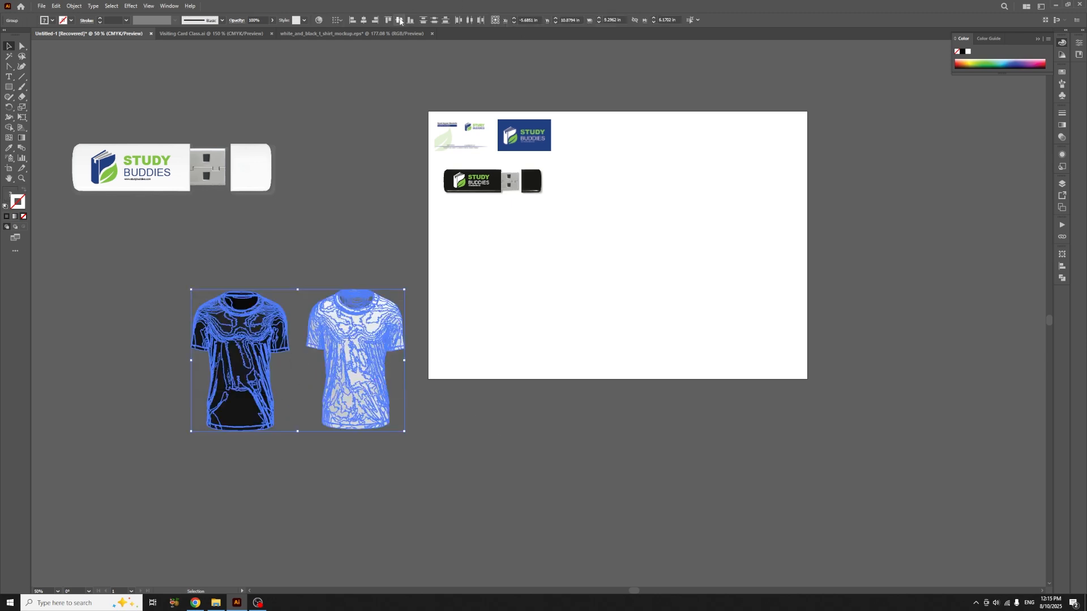
left_click(466, 450)
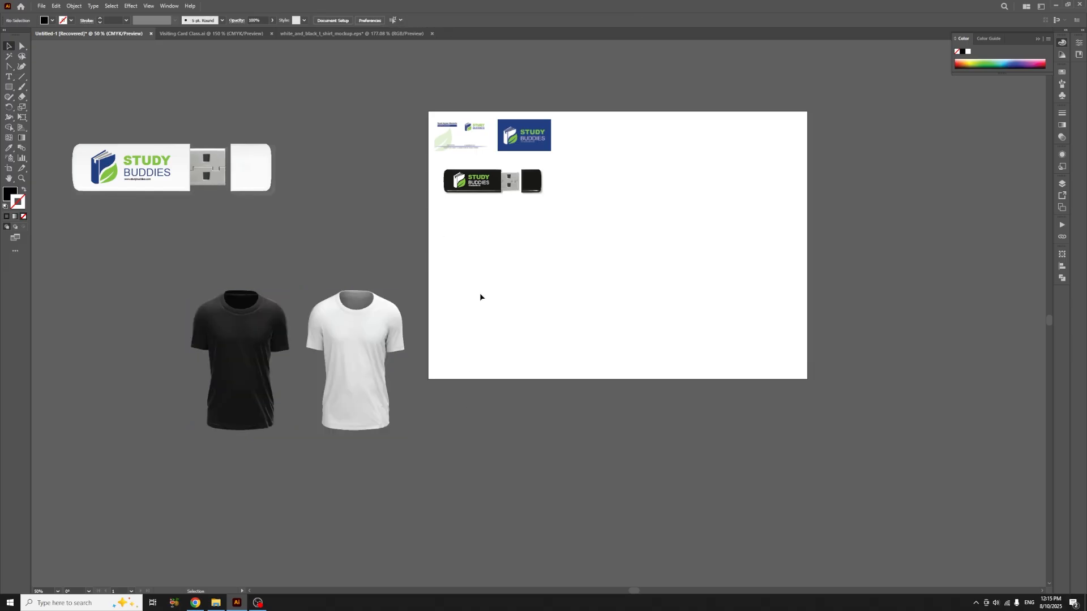
left_click(470, 184)
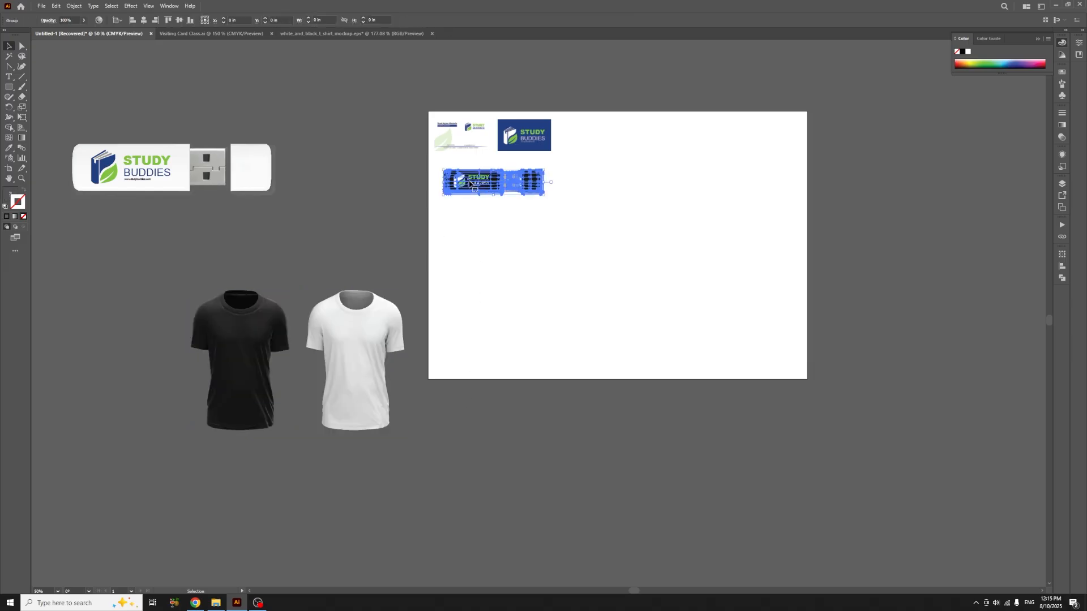
left_click(511, 271)
left_click(152, 180)
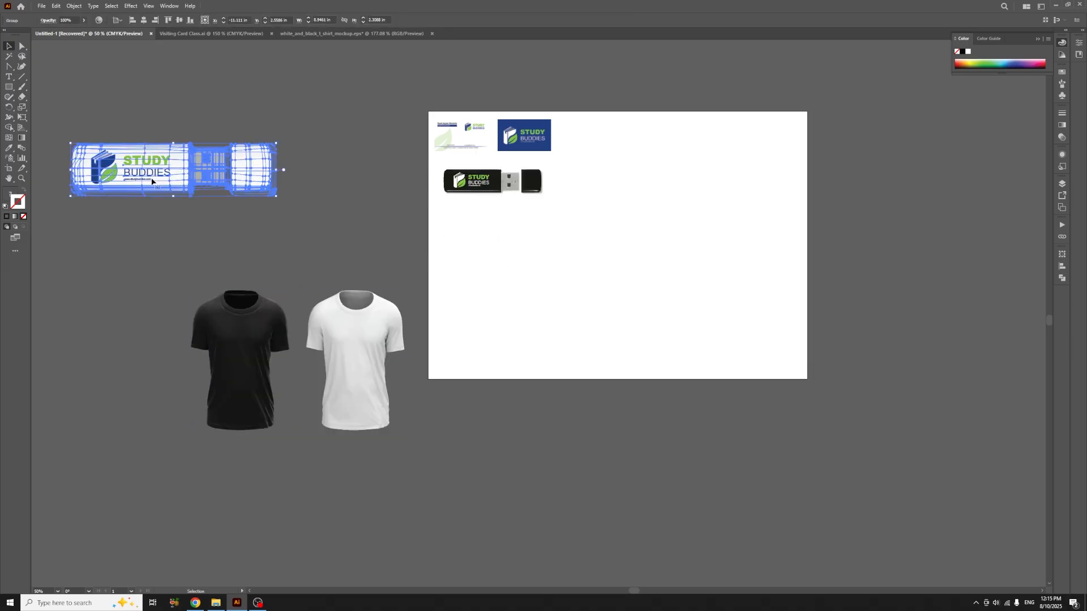
left_click(500, 251)
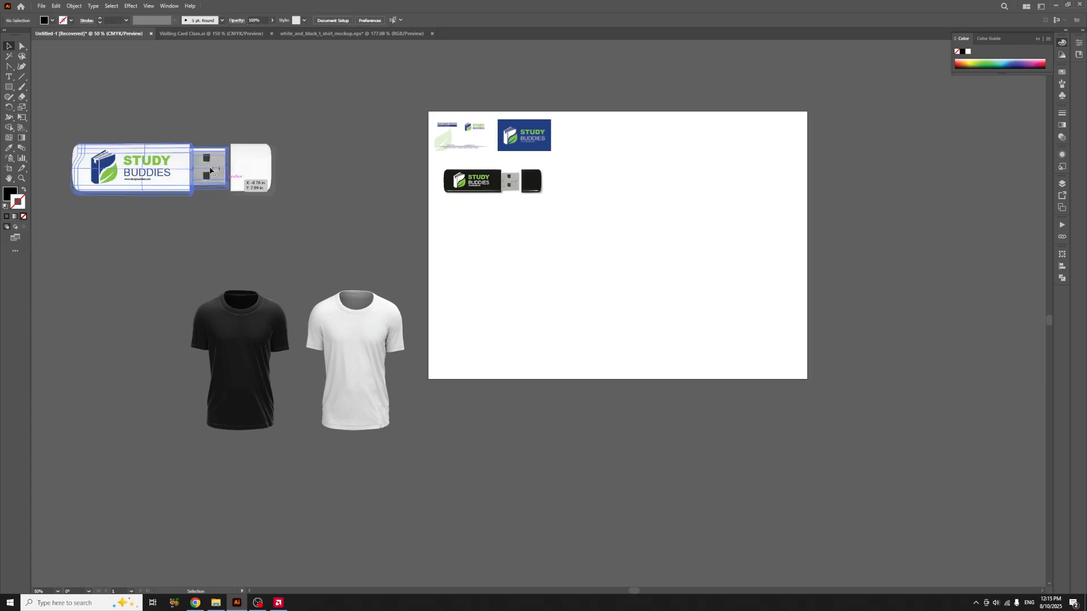
Copy the Study Buddies logo from inside the white USB drive's group and place the copy on the white t-shirt.
left_click(147, 167)
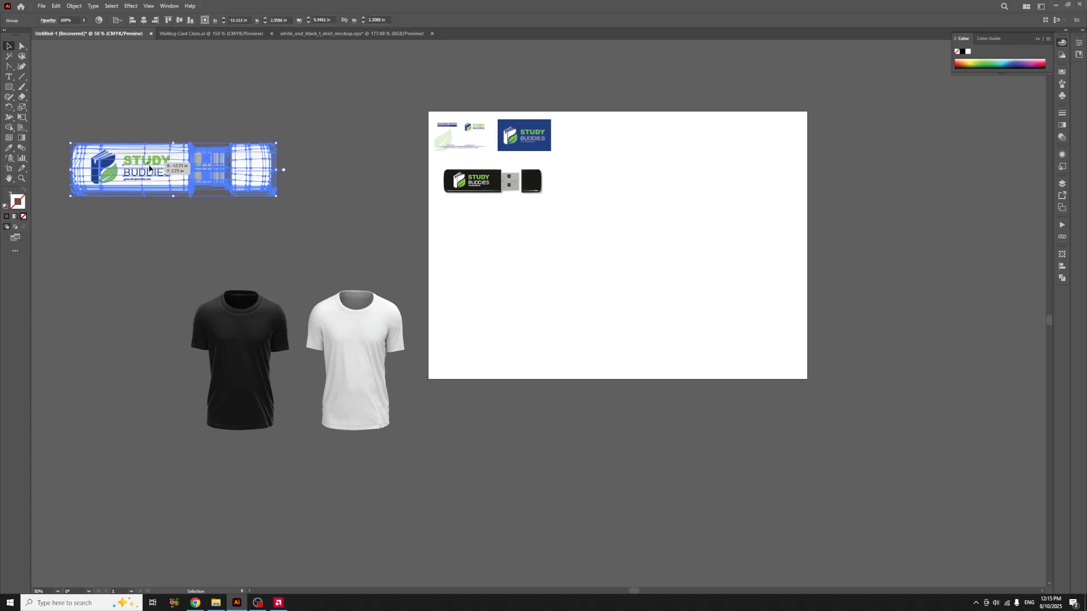
left_click(155, 163, "shift")
left_click(156, 163, "shift")
double_click(156, 163)
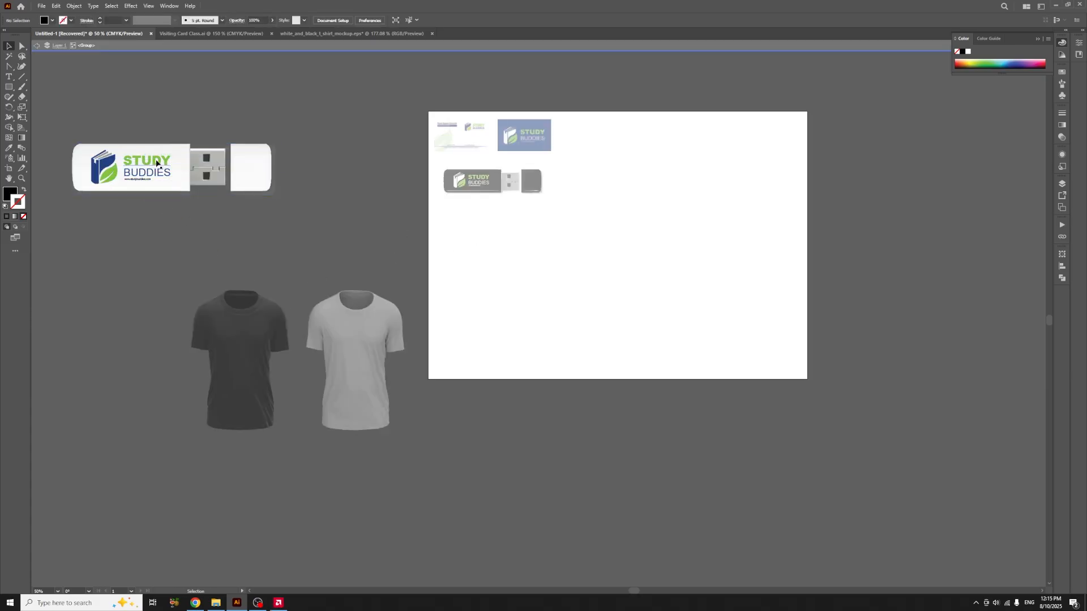
key("ctrl+c")
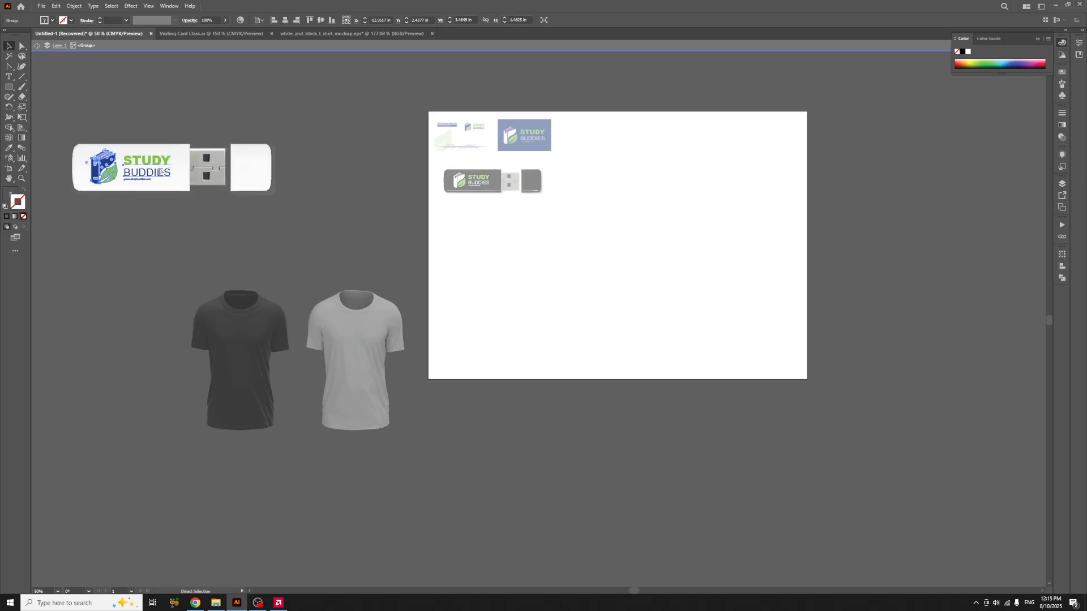
double_click(153, 229)
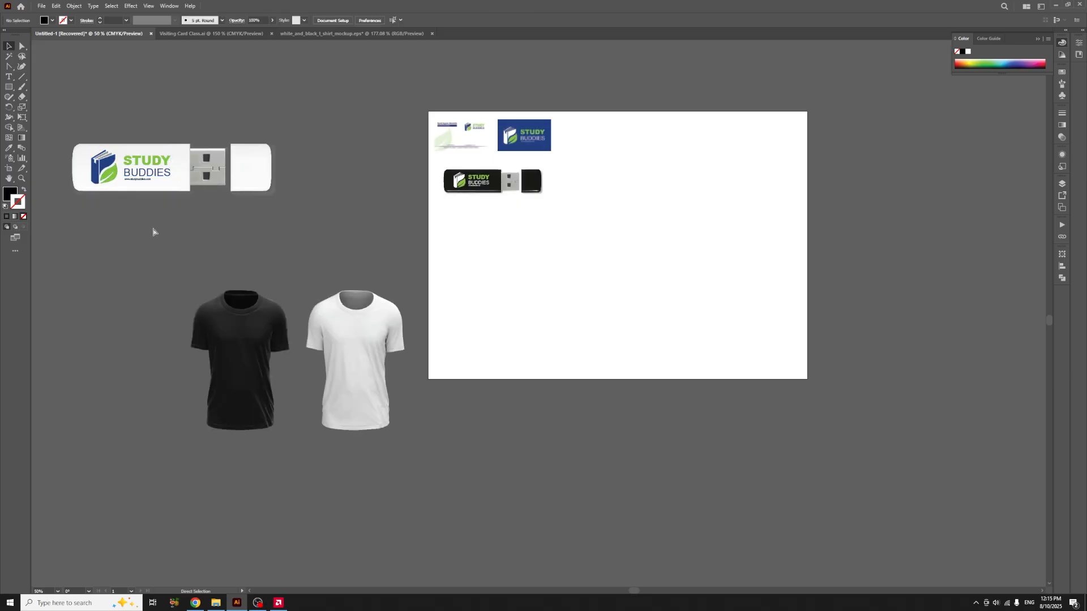
key("ctrl+v")
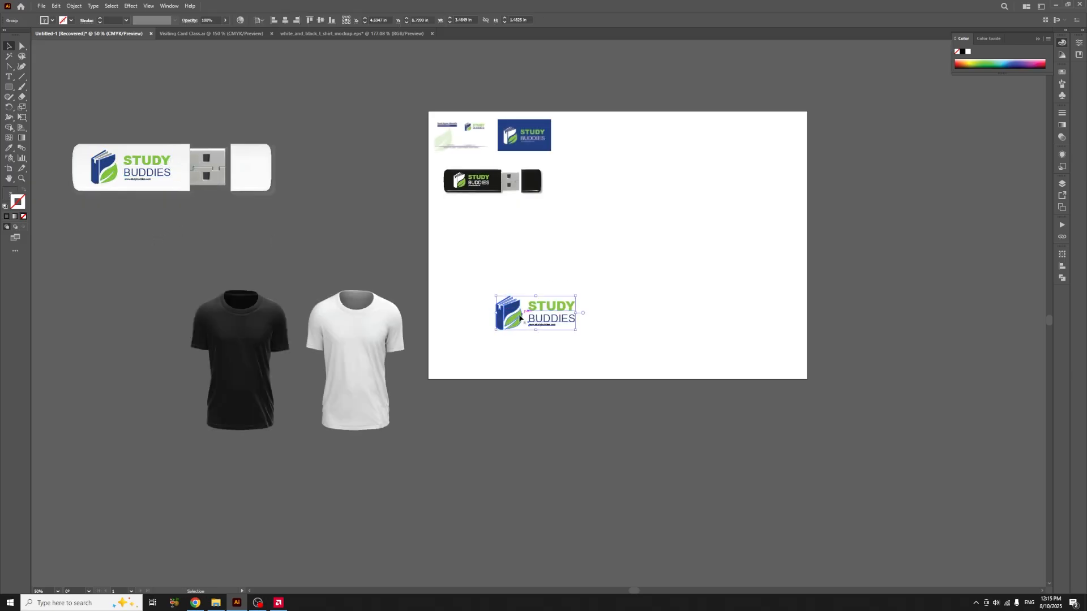
left_click_drag(520, 318, 339, 338)
Resize the logo on the white t-shirt to about 2.2 in wide and position it across the middle of the shirt.
key("ctrl+1")
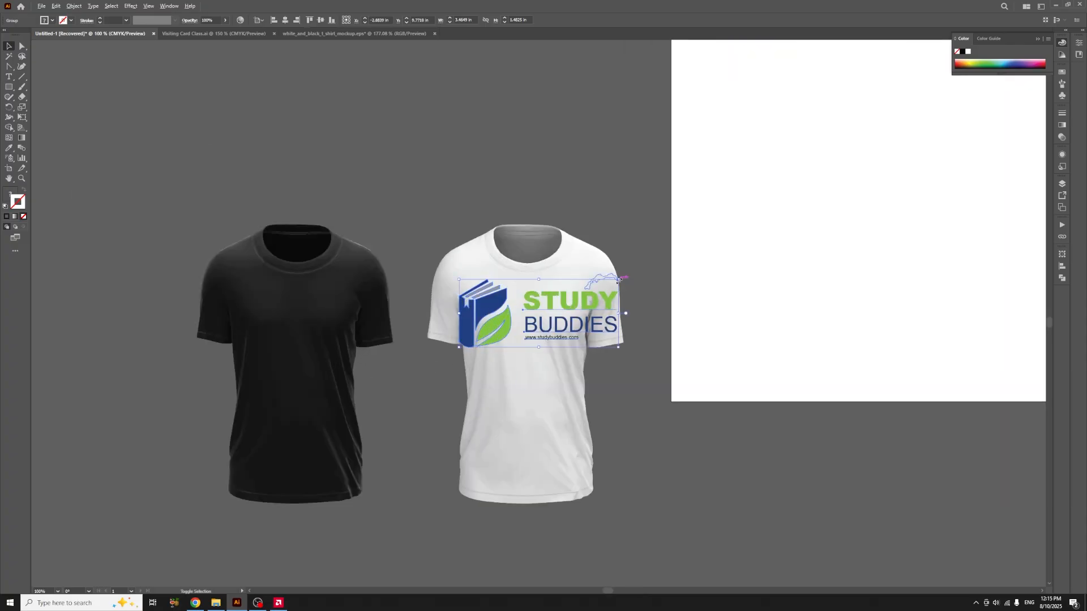
left_click_drag(619, 280, 579, 308)
key("ctrl+plus")
key("ctrl+plus")
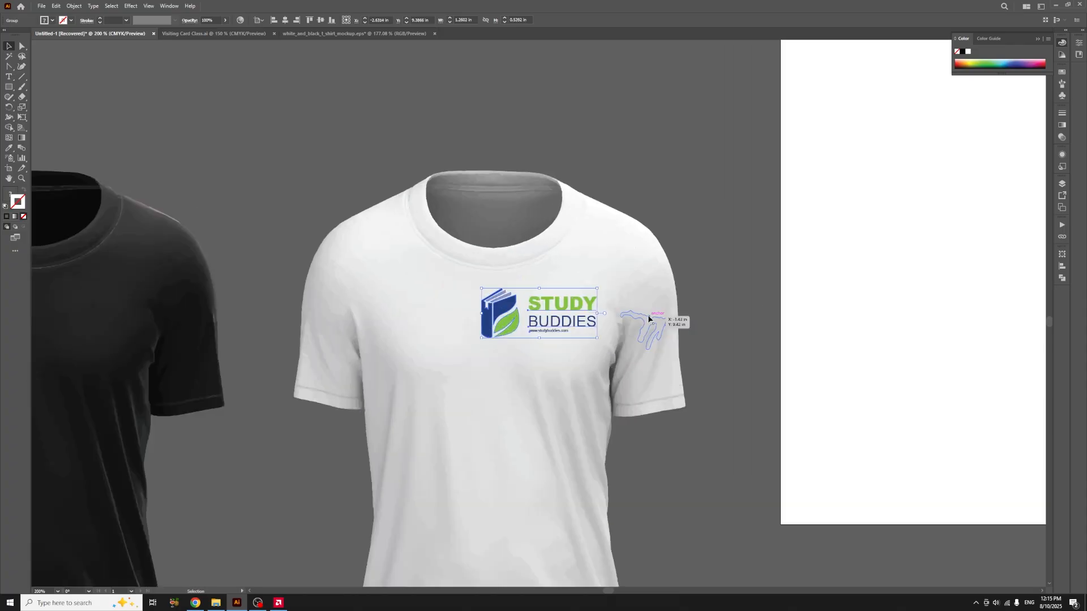
left_click_drag(564, 311, 597, 406)
left_click(667, 466)
scroll(645, 317, "down", 3)
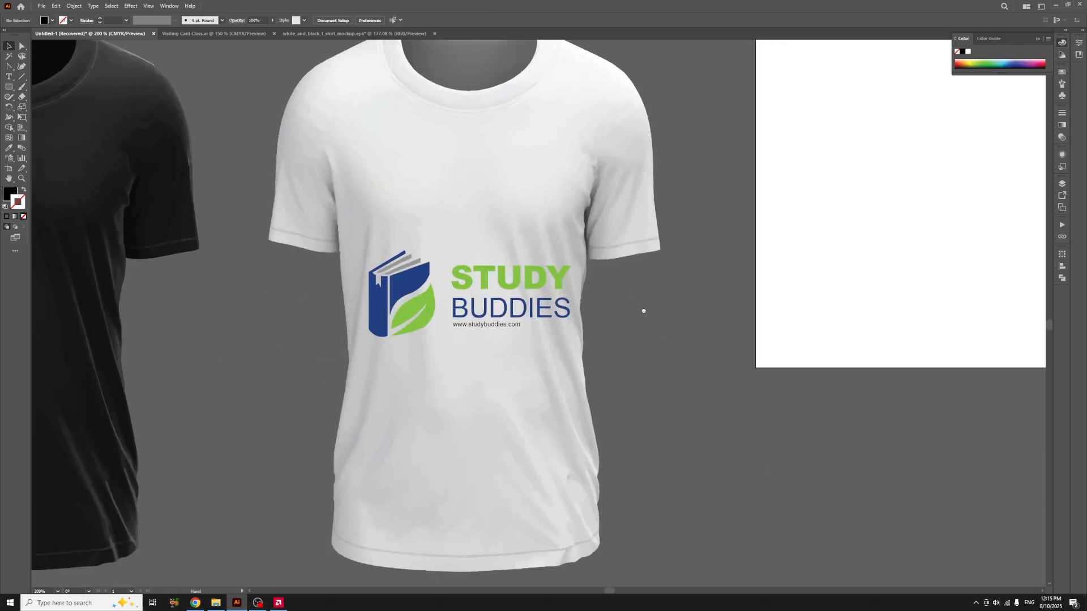
left_click_drag(439, 267, 435, 266)
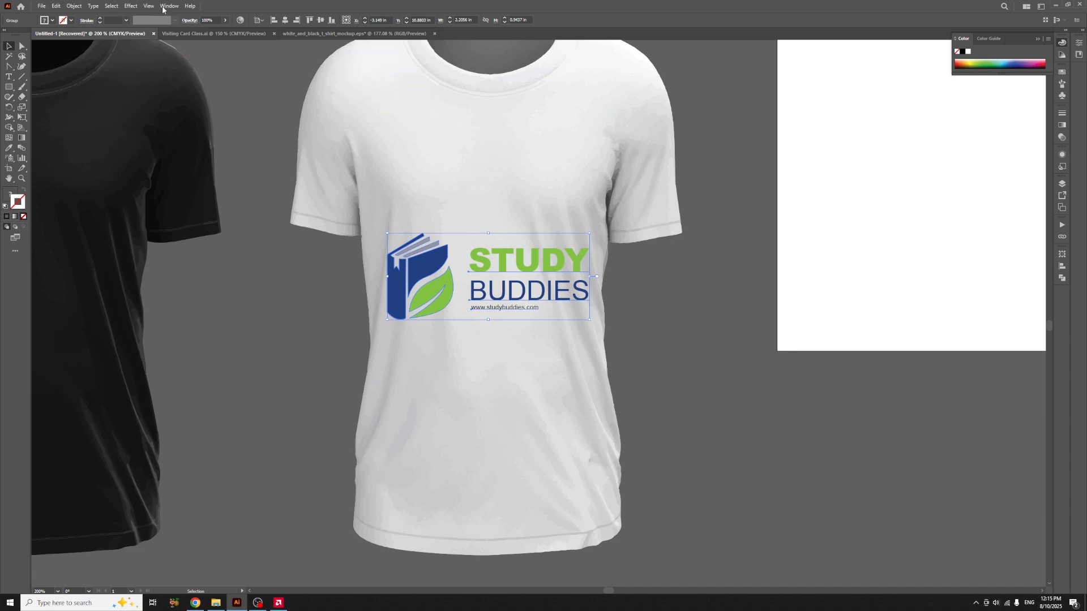
Set the blending mode of the logo on the white t-shirt to Multiply.
left_click(191, 21)
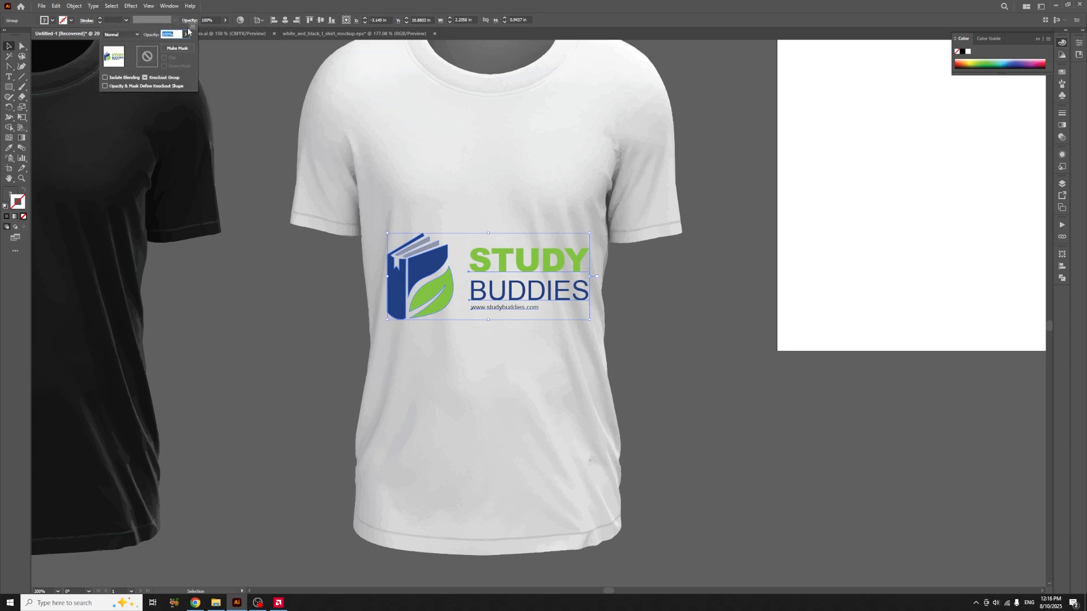
left_click(137, 36)
left_click(127, 36)
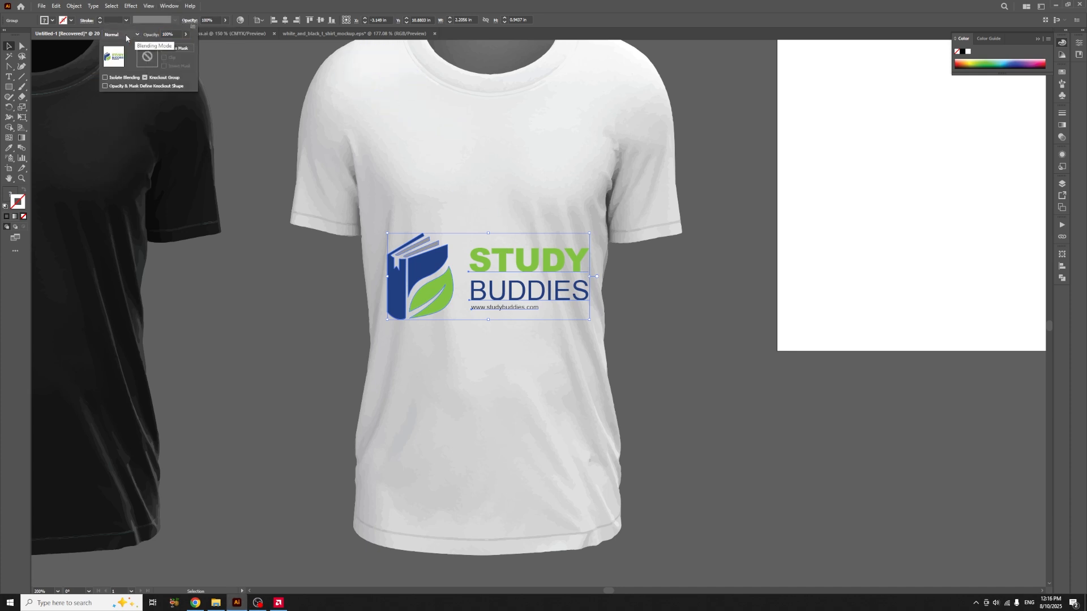
left_click(126, 37)
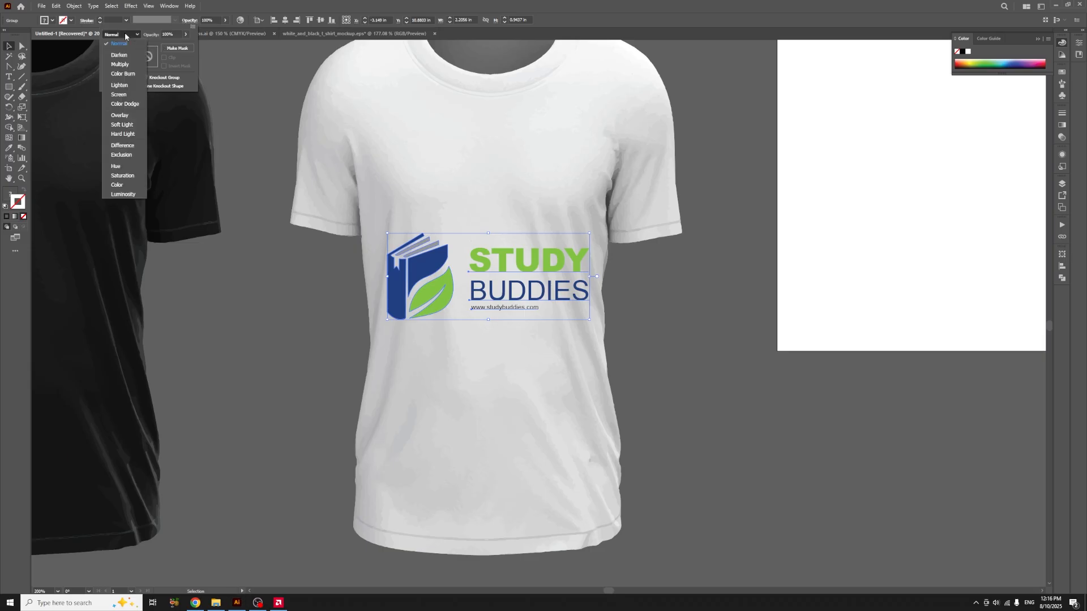
left_click(120, 68)
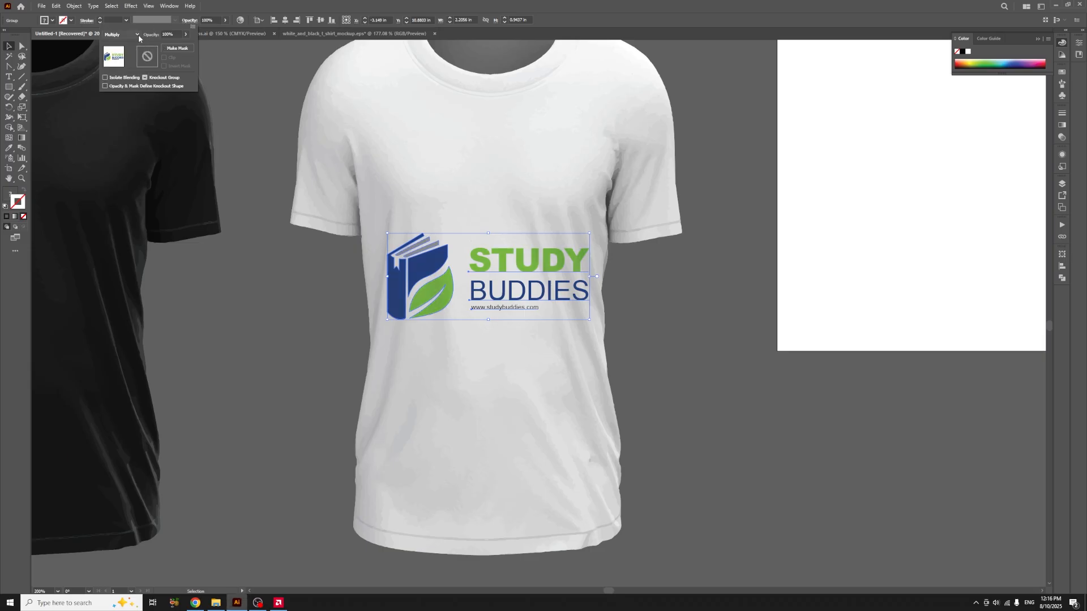
Try the Overlay, Color Burn, Lighten, Screen, Color Dodge, Soft Light and Hard Light blending modes on the white t-shirt's logo.
left_click(138, 36)
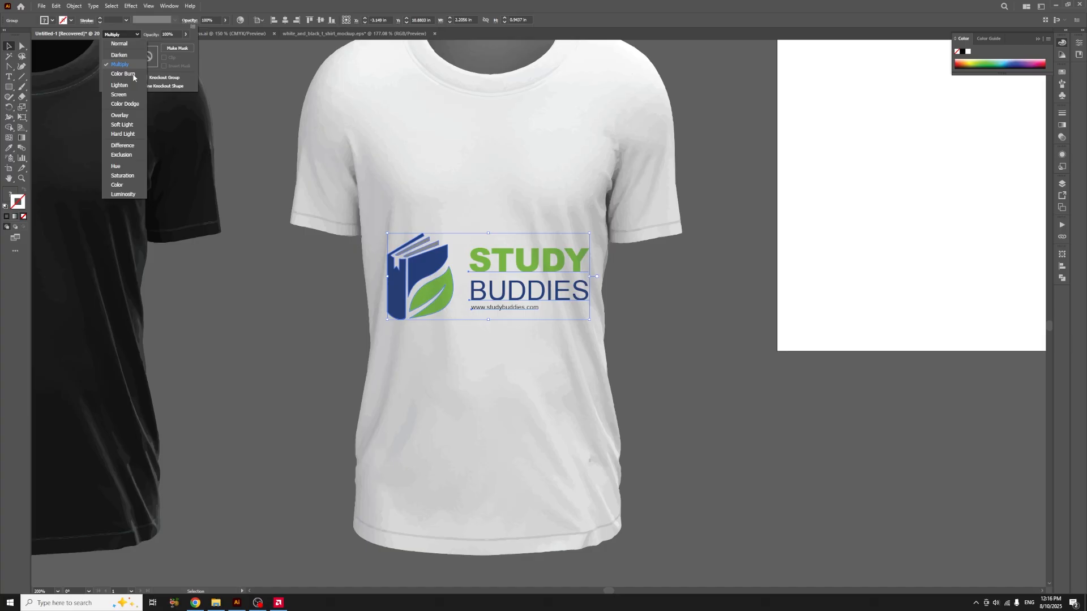
left_click(120, 116)
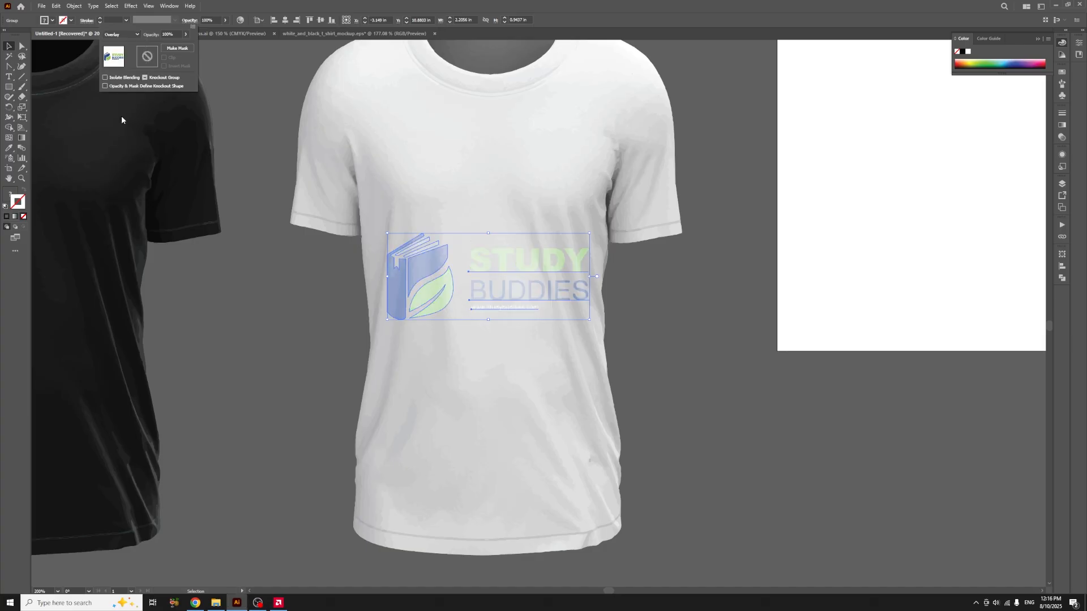
left_click(138, 35)
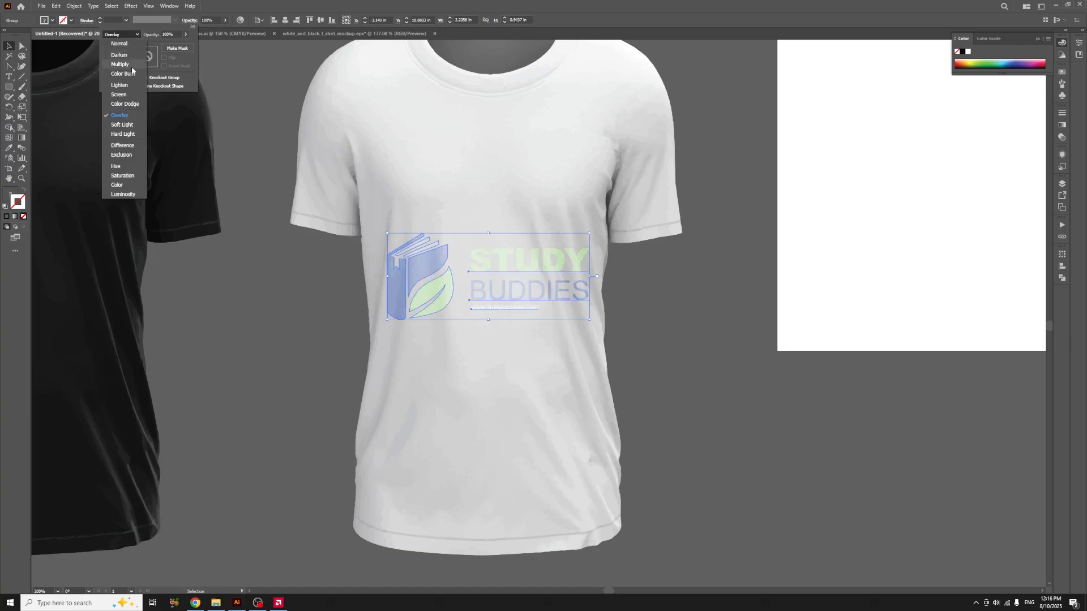
left_click(128, 74)
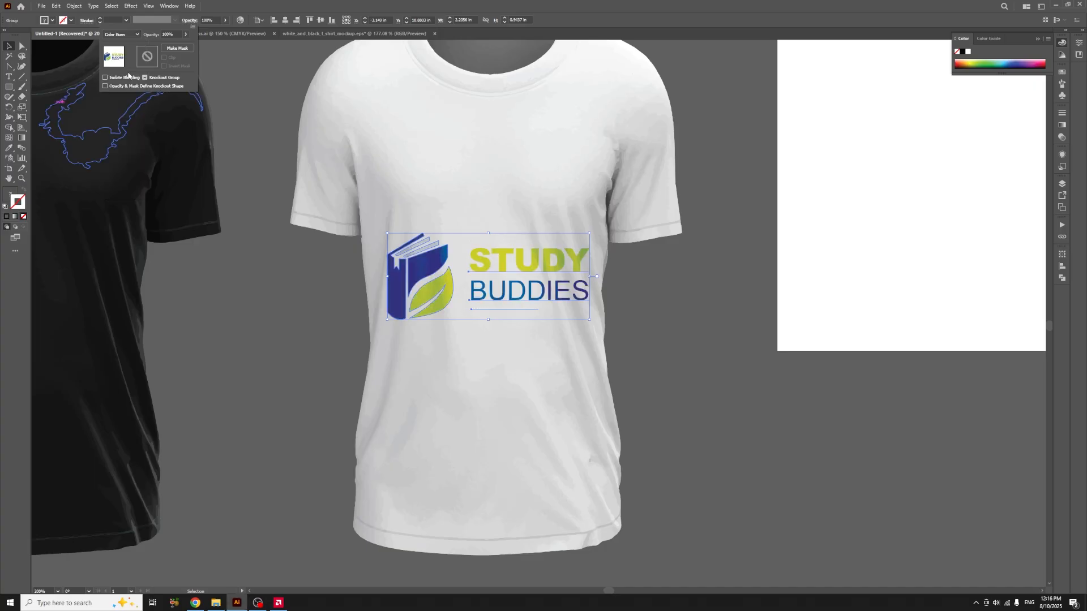
left_click(137, 35)
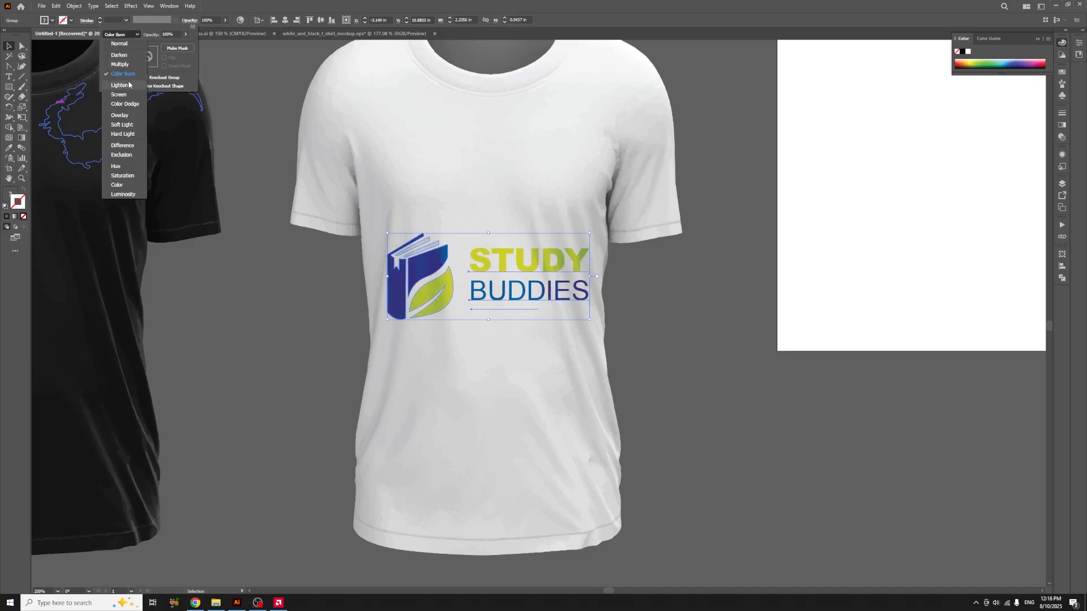
left_click(129, 85)
left_click(137, 36)
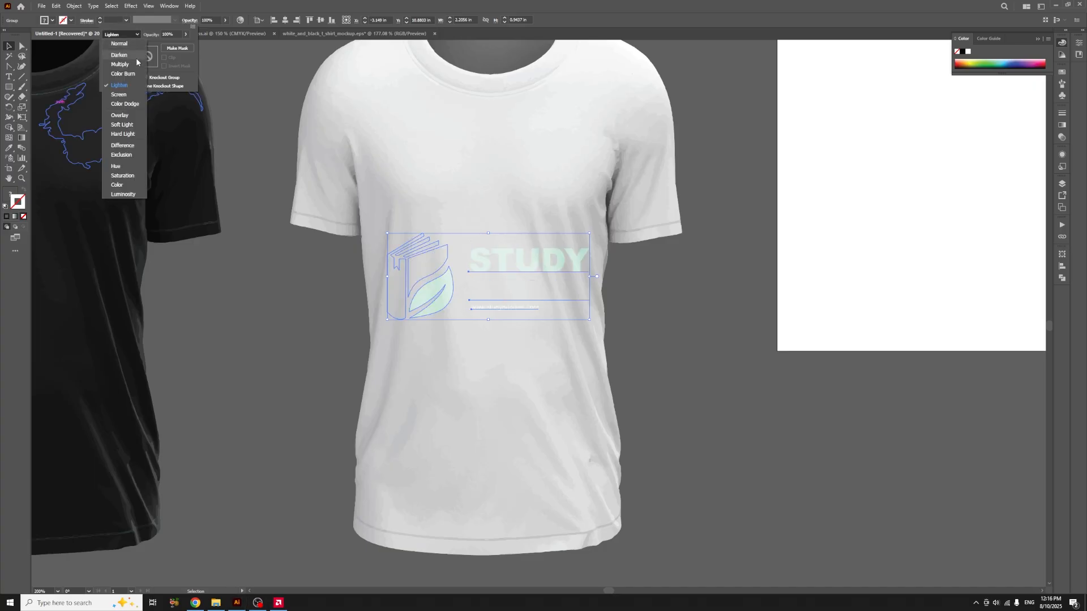
left_click(129, 94)
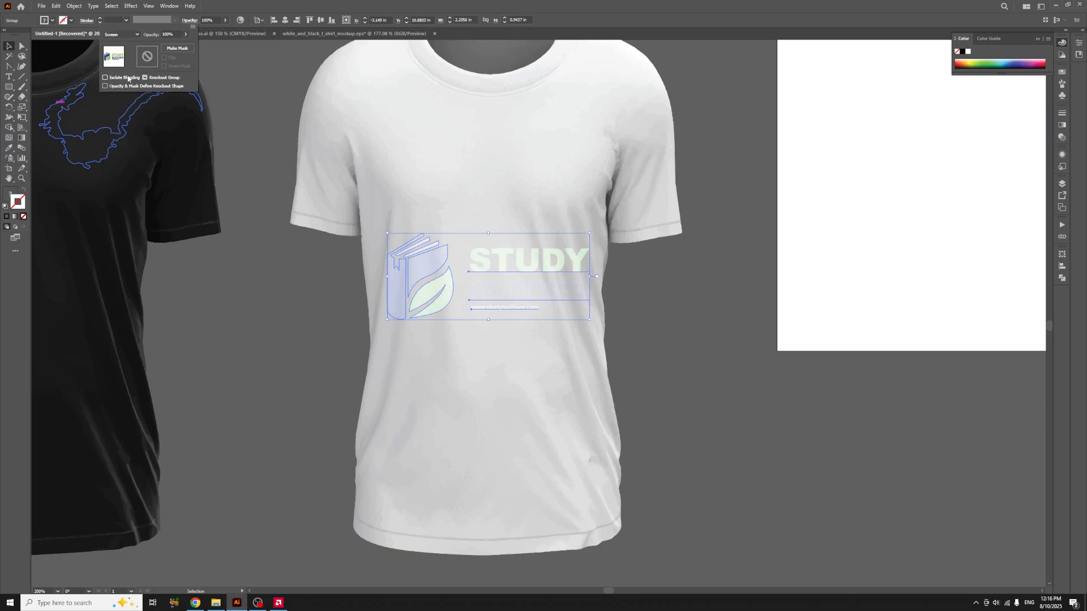
left_click(137, 36)
left_click(136, 104)
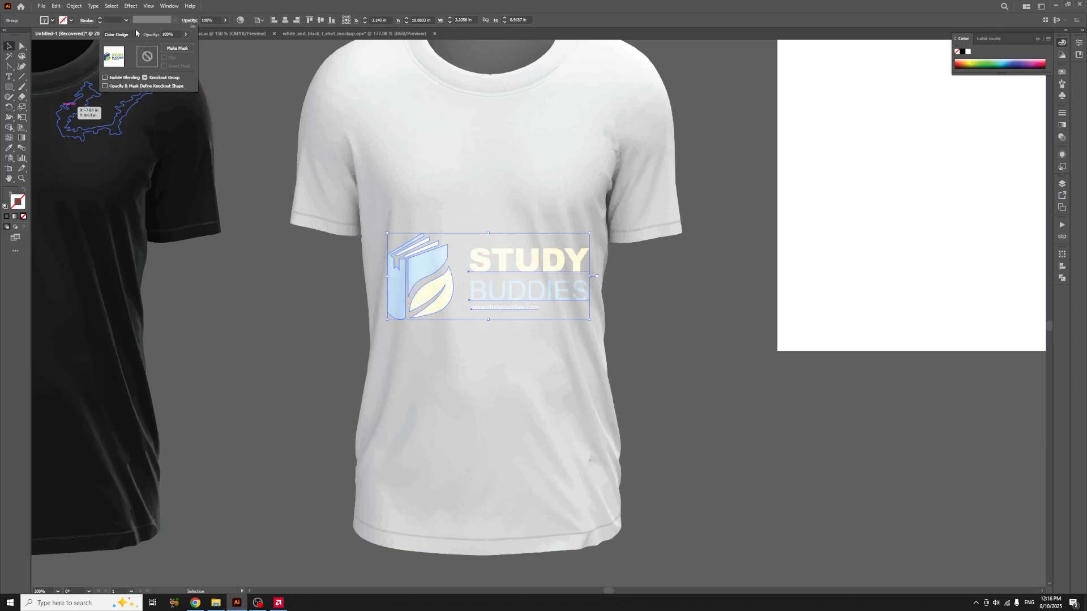
left_click(136, 34)
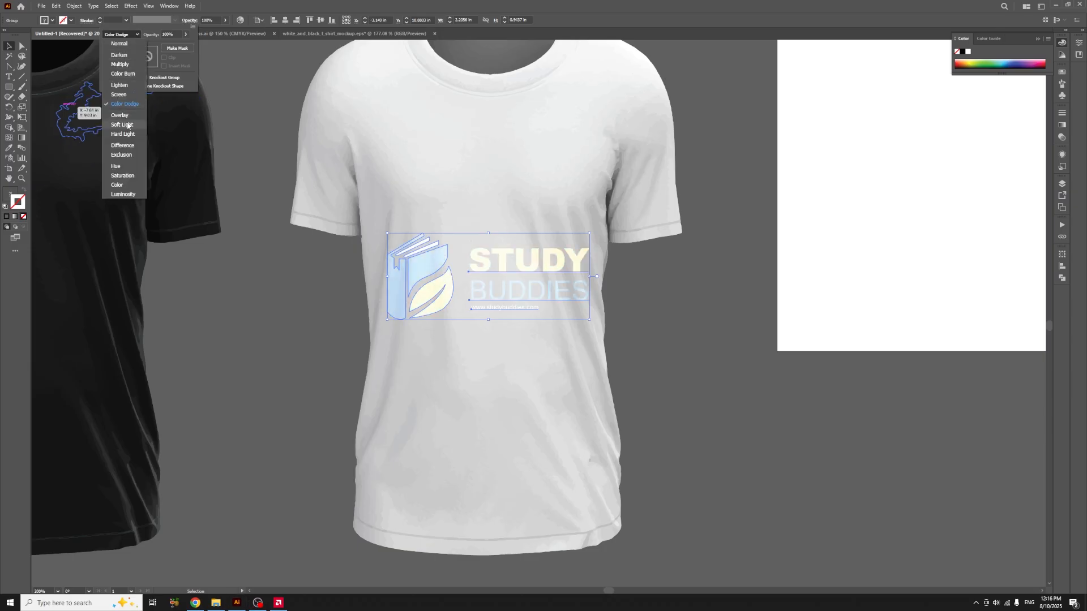
left_click(125, 124)
left_click(136, 35)
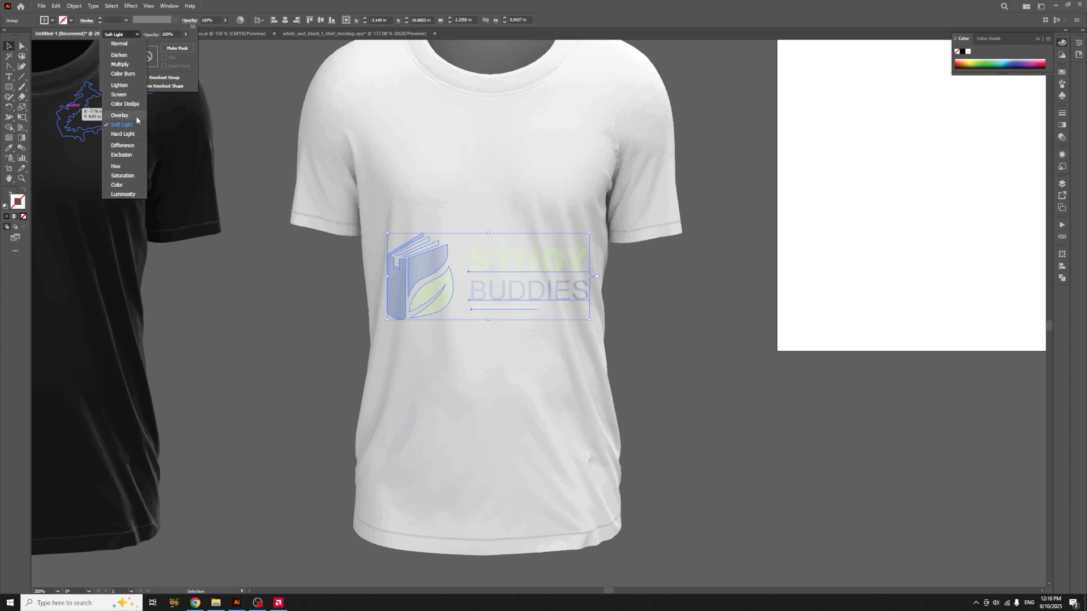
left_click(127, 128)
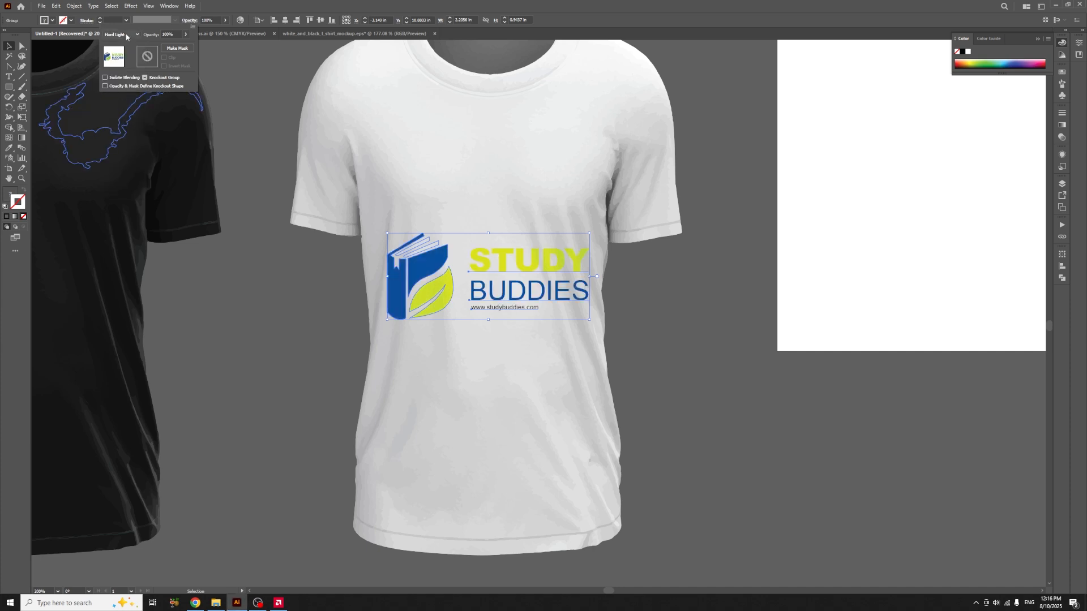
Try Difference, Exclusion, Hue, Saturation and Color blending on the white t-shirt's logo, and return it to Multiply.
left_click(134, 35)
left_click(128, 146)
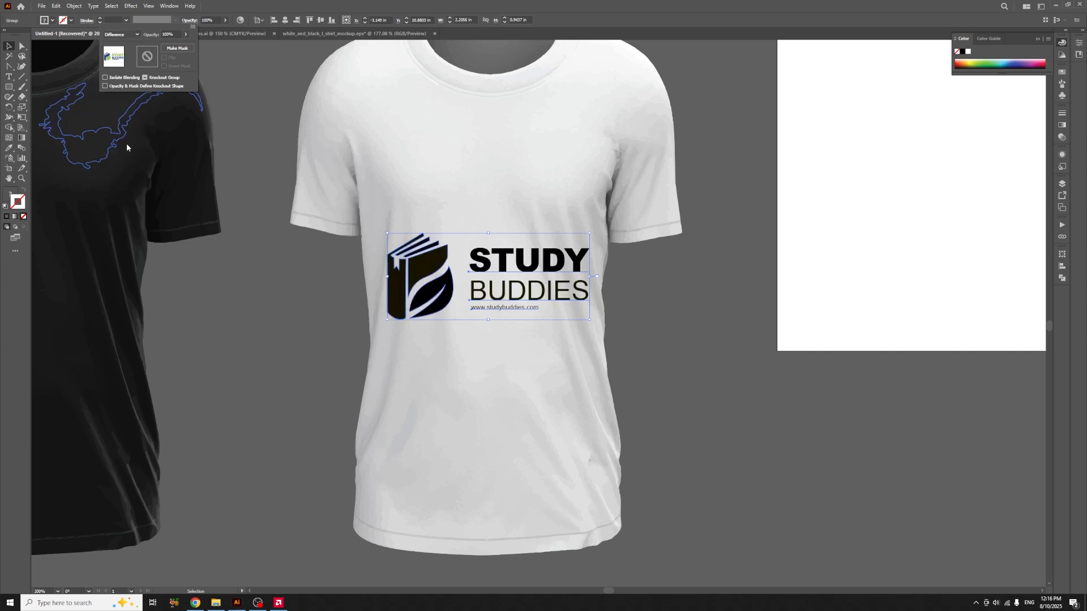
left_click(138, 36)
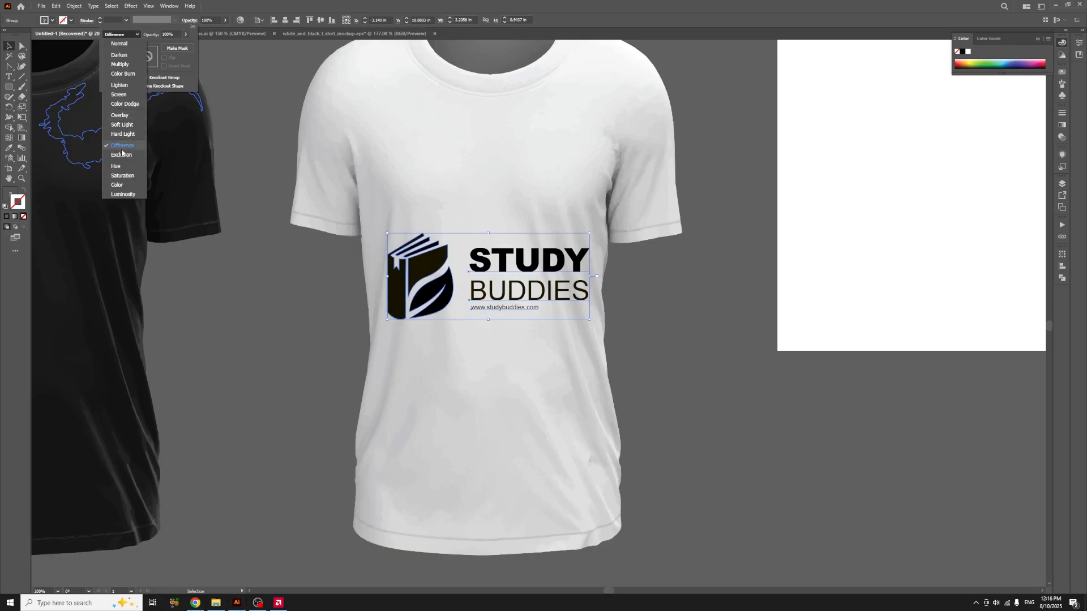
left_click(123, 157)
left_click(136, 35)
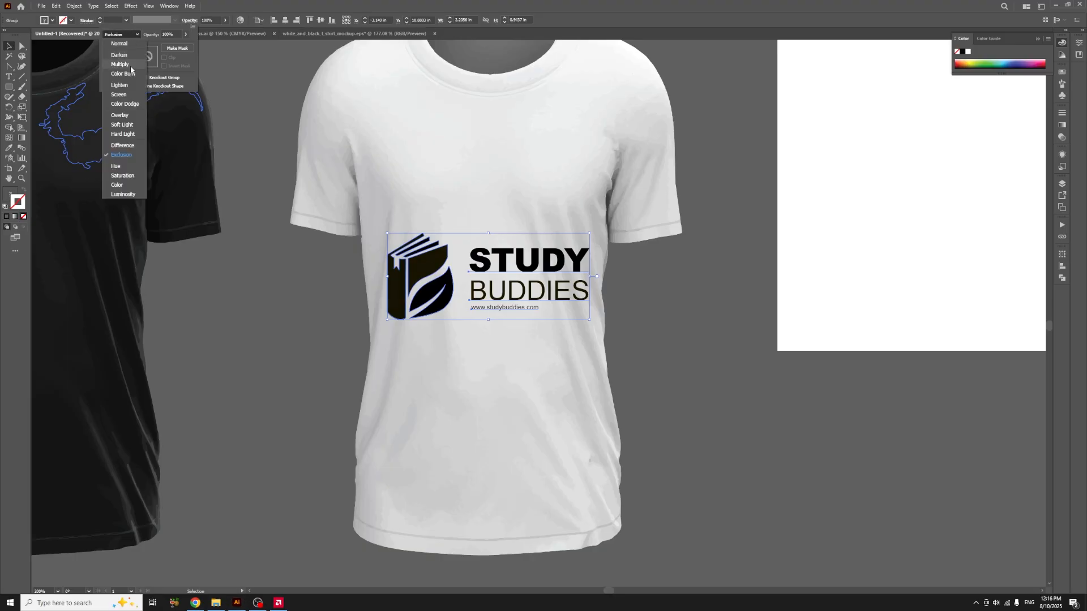
left_click(122, 169)
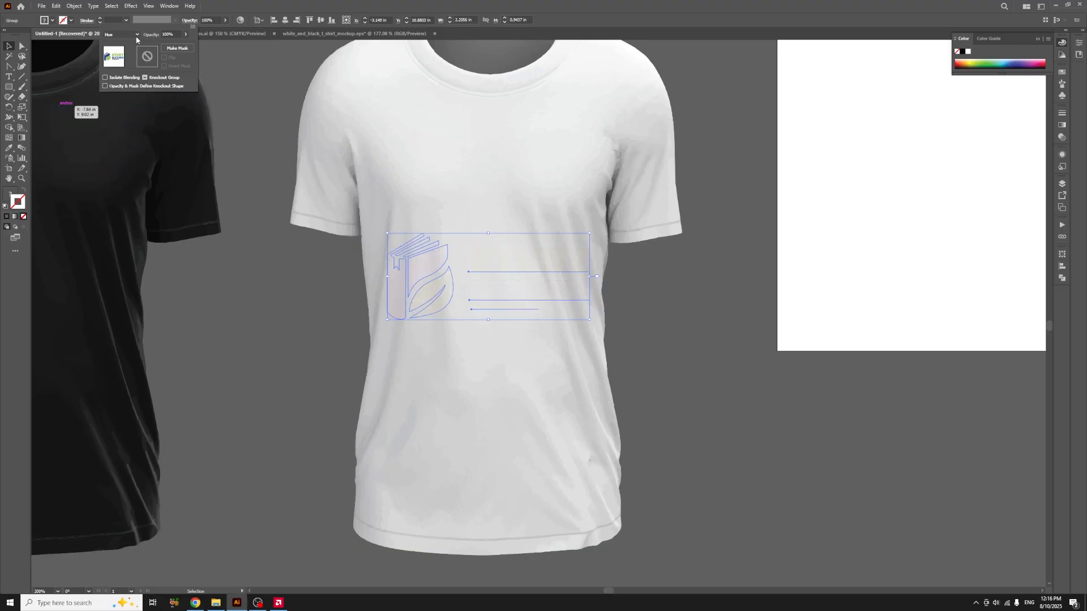
left_click(136, 37)
left_click(123, 179)
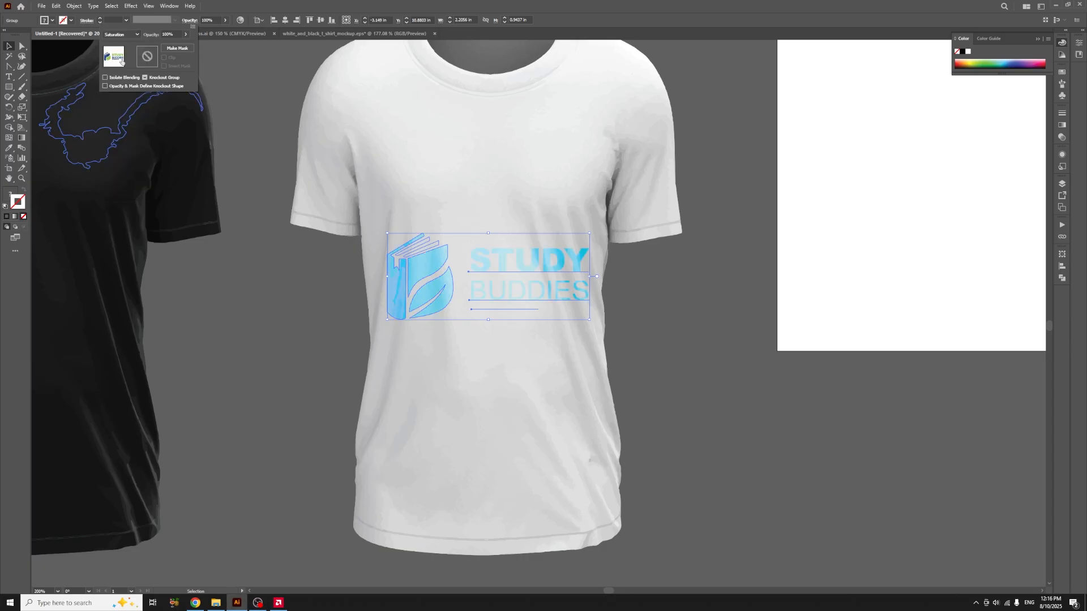
left_click(127, 35)
left_click(124, 189)
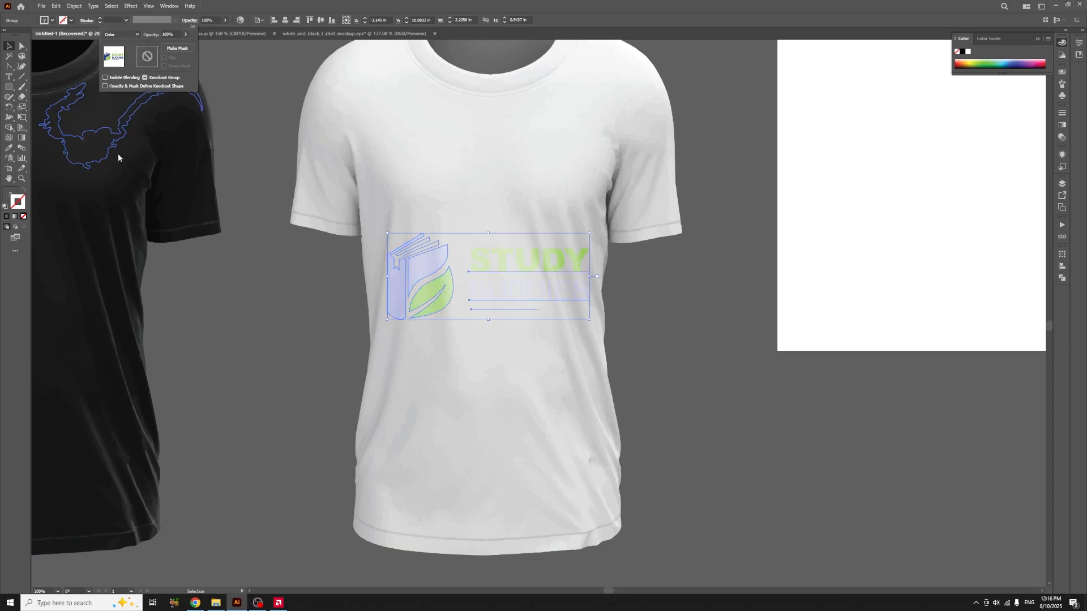
left_click(129, 36)
left_click(122, 63)
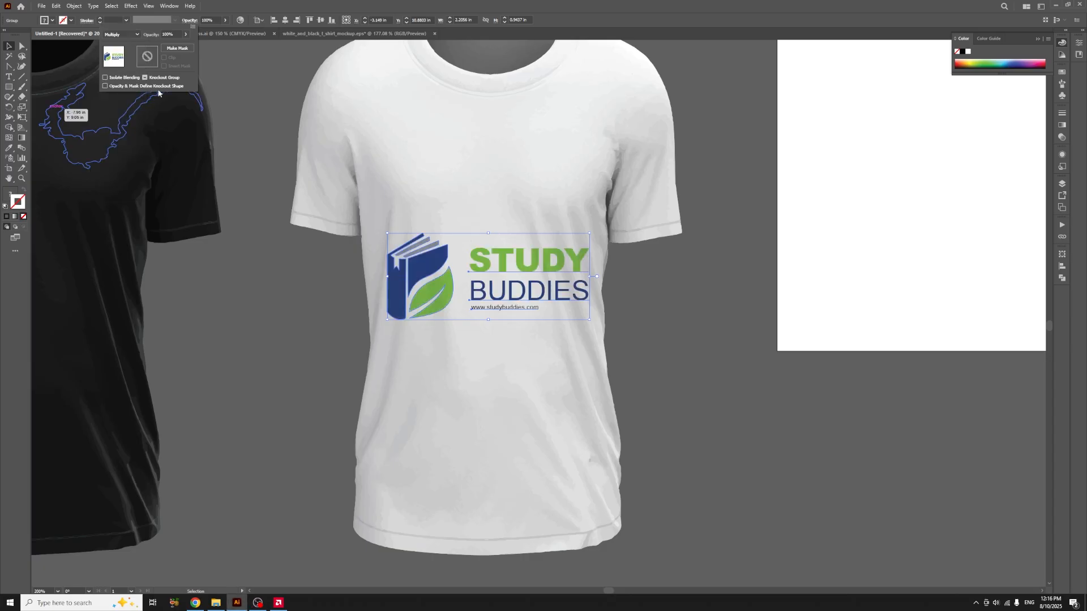
Try to shear the logo on the white t-shirt with the Shear Tool.
left_click(539, 162)
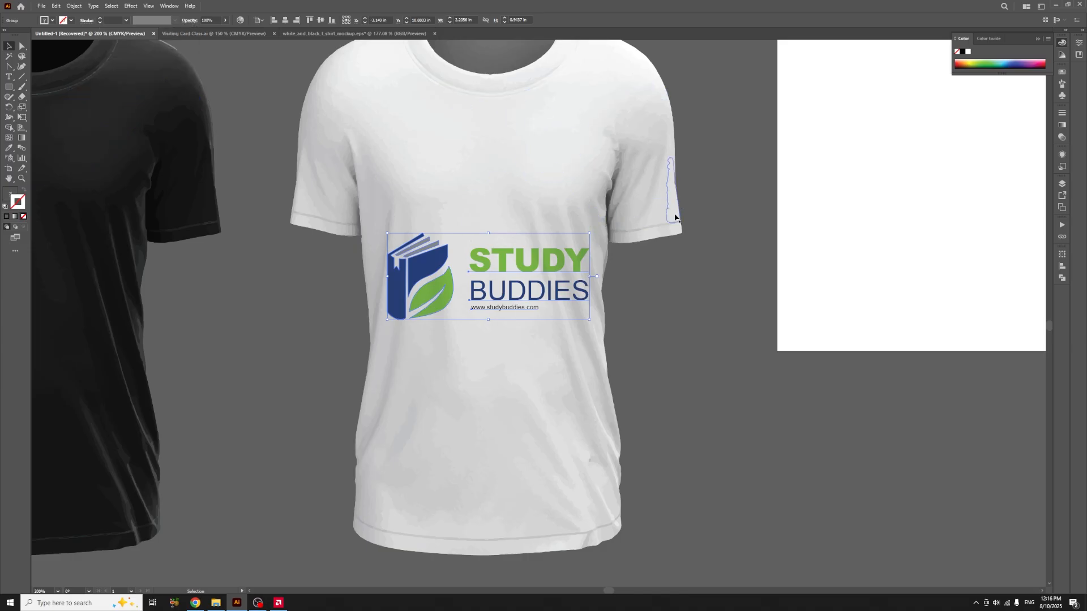
key("ctrl+equal")
key("ctrl+equal")
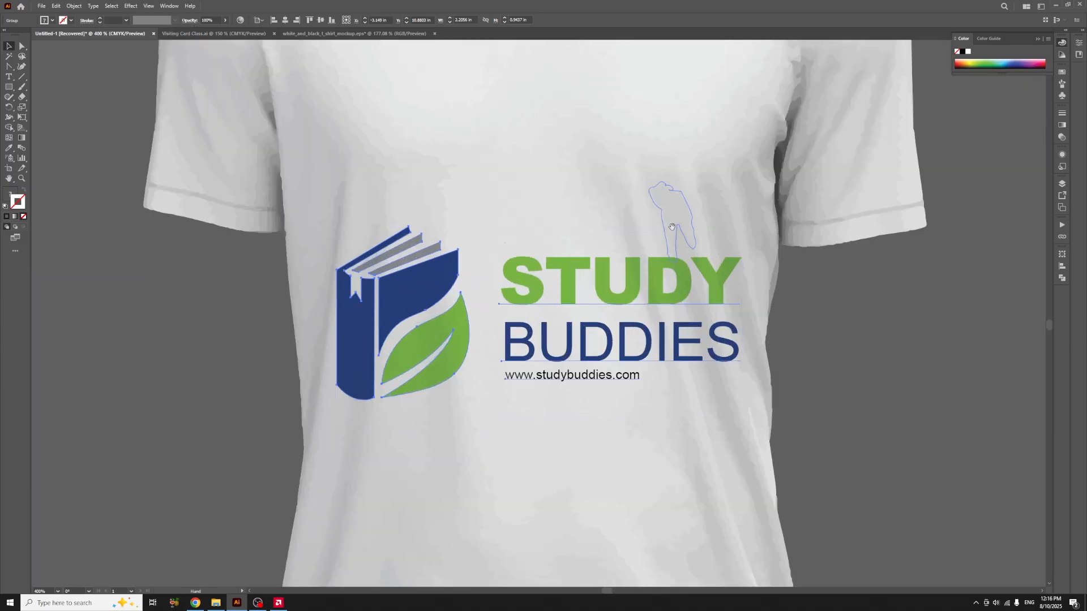
left_click_drag(675, 236, 621, 238)
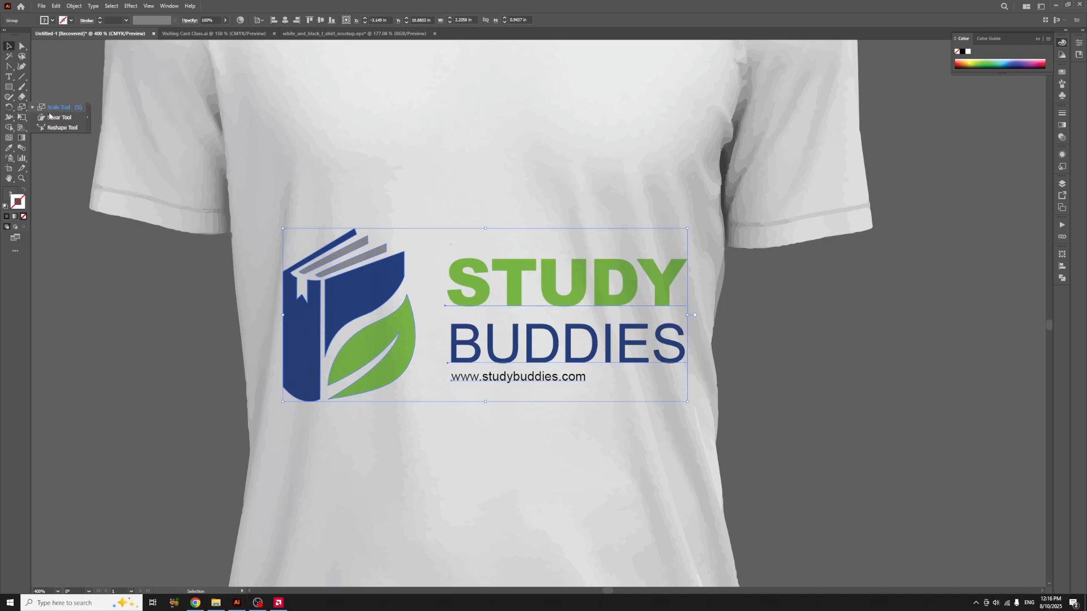
left_click(50, 117)
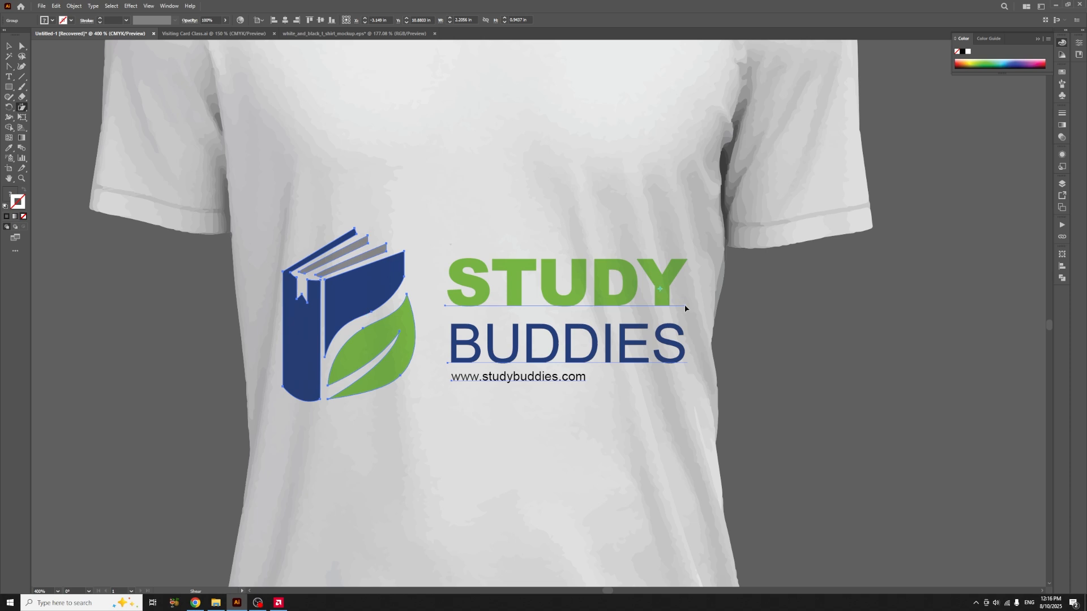
left_click_drag(684, 308, 681, 301)
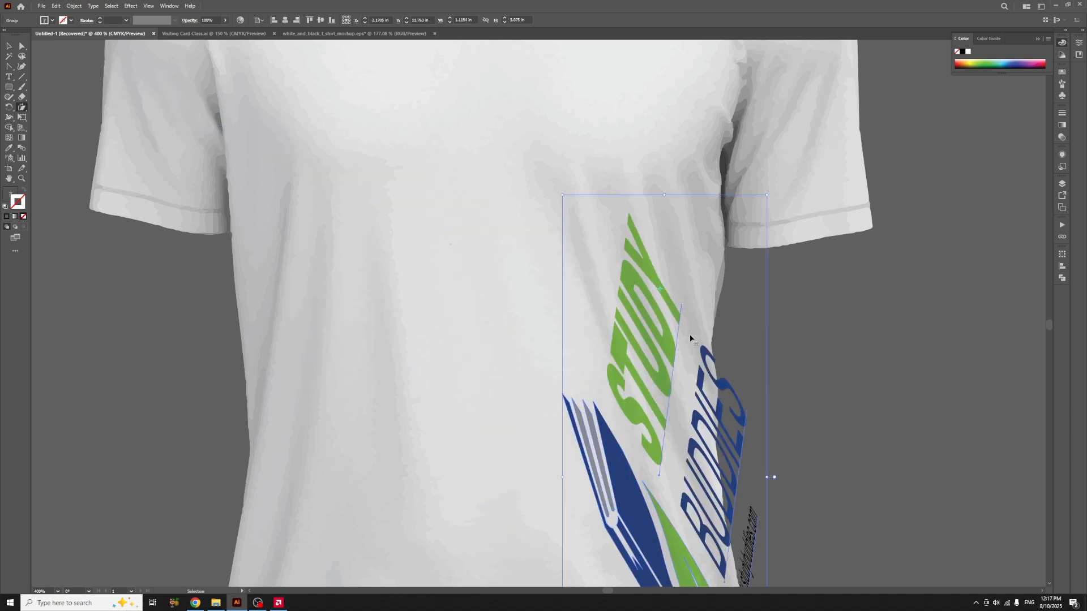
key("ctrl+z")
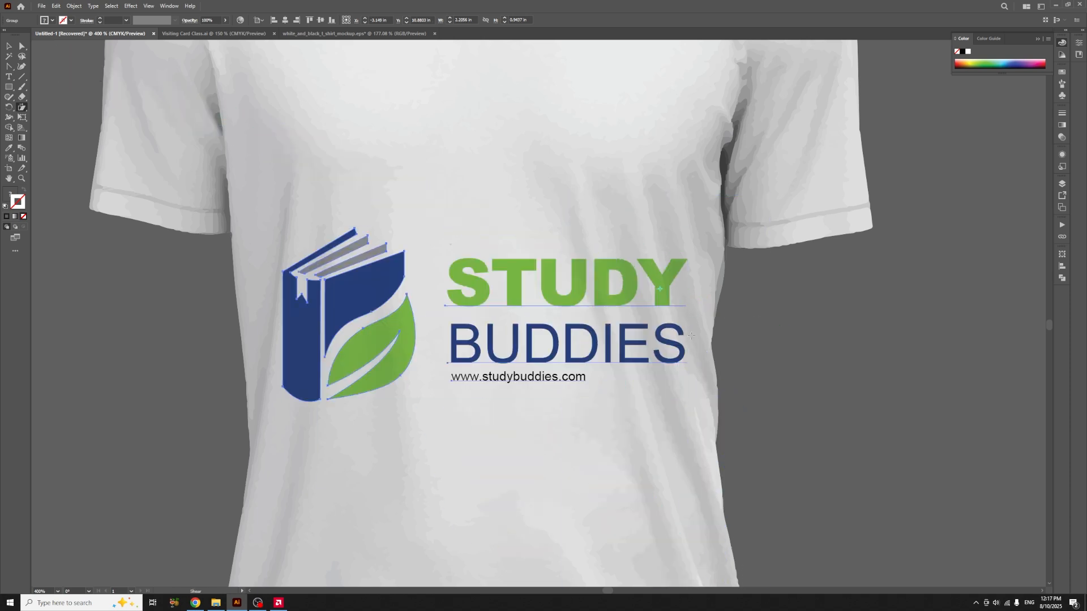
Widen the logo on the white t-shirt slightly to about 2.23 in.
left_click(8, 48)
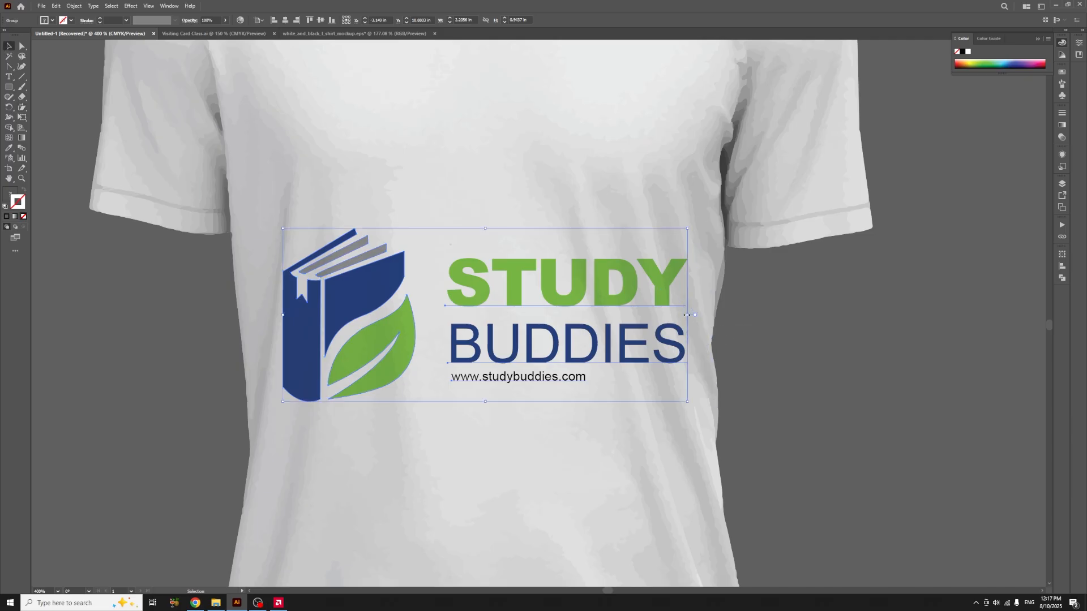
left_click_drag(686, 313, 695, 314)
left_click(21, 108)
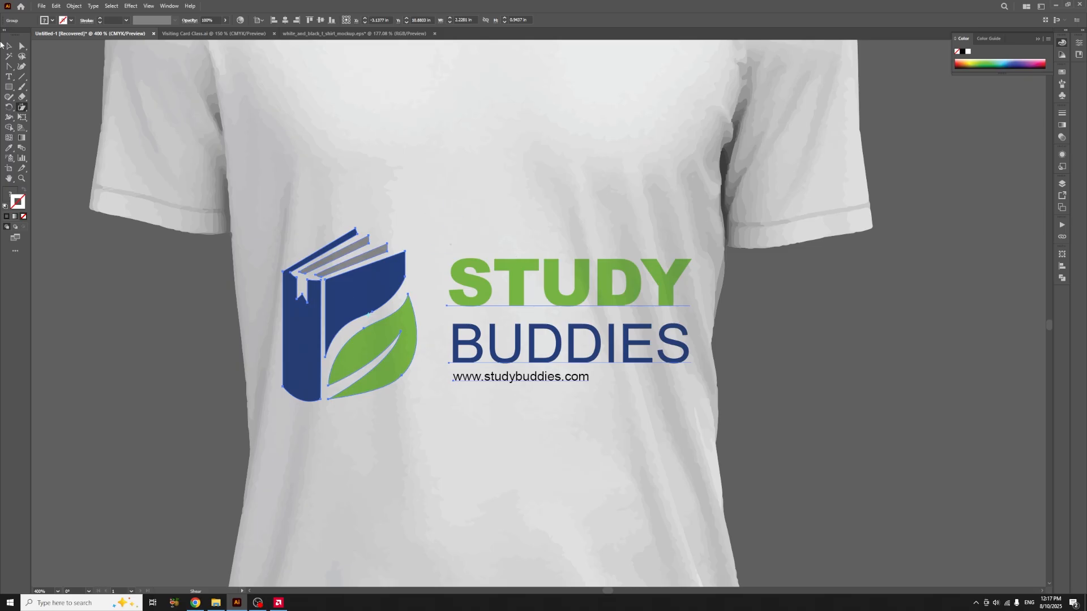
left_click(8, 48)
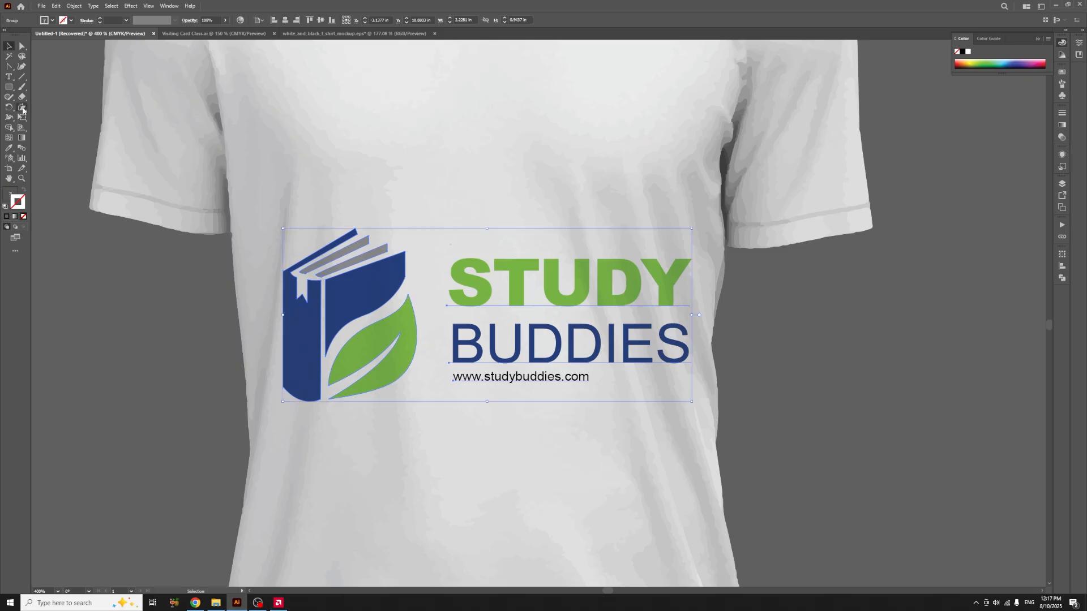
Shear the white t-shirt's logo slightly, and rotate it a little counter-clockwise to level its text.
left_click(22, 108)
left_click_drag(565, 287, 531, 253)
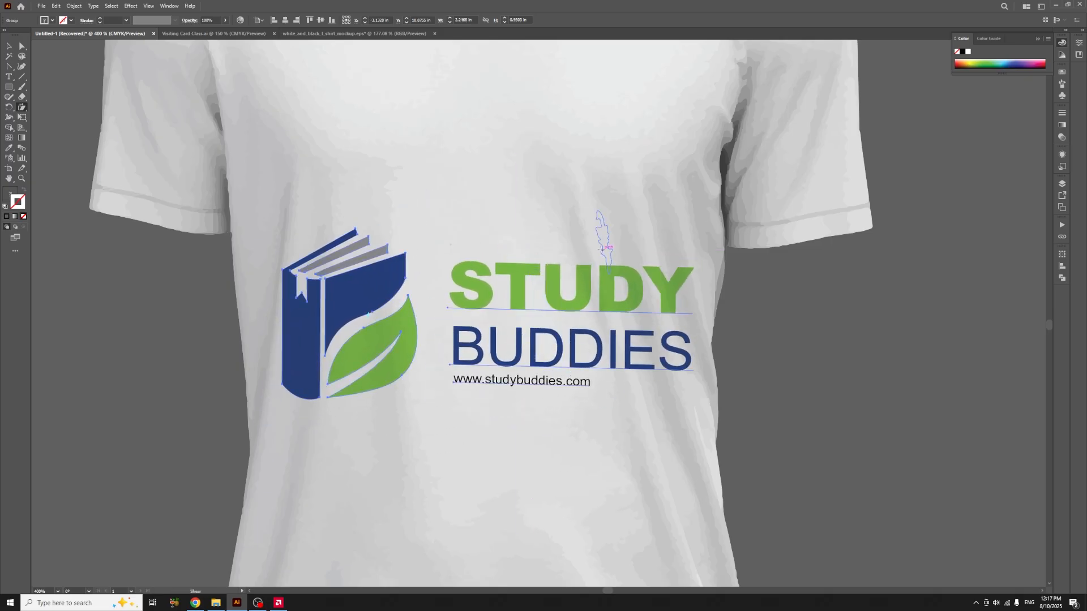
left_click(8, 48)
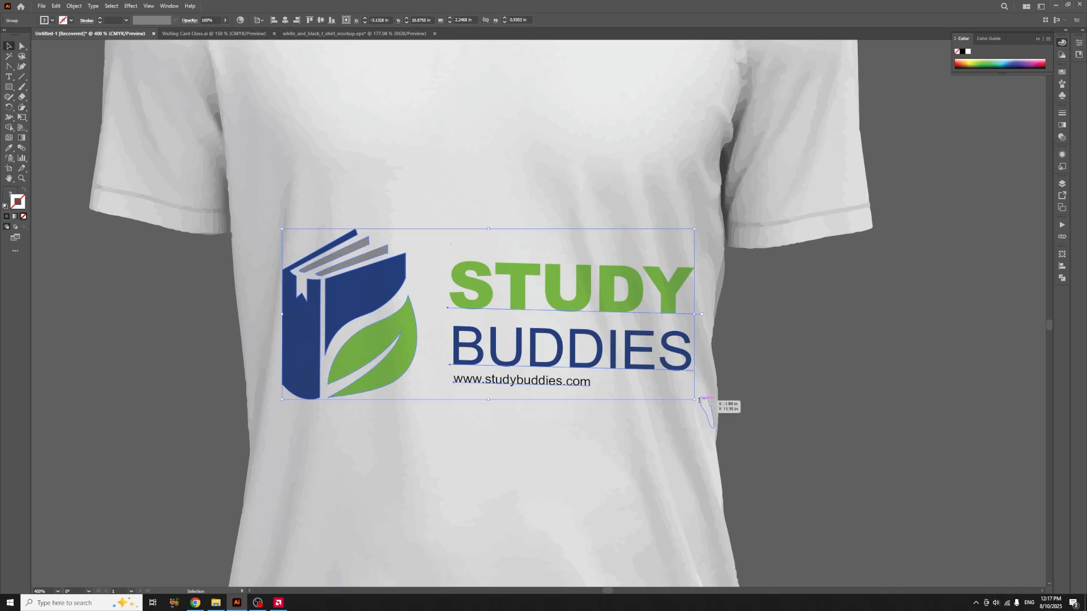
left_click_drag(703, 401, 717, 391)
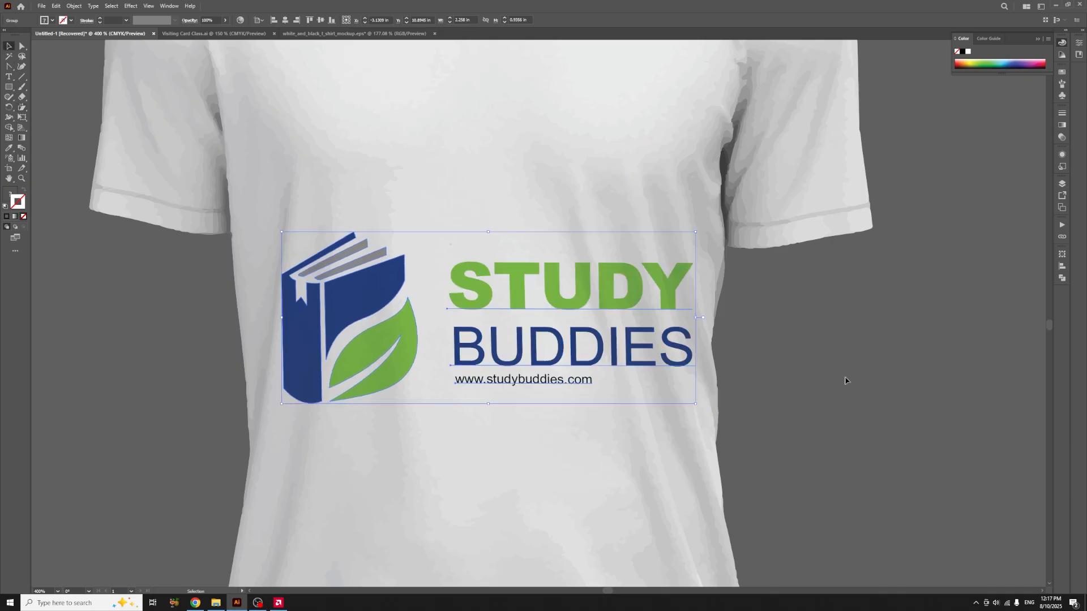
left_click(845, 381)
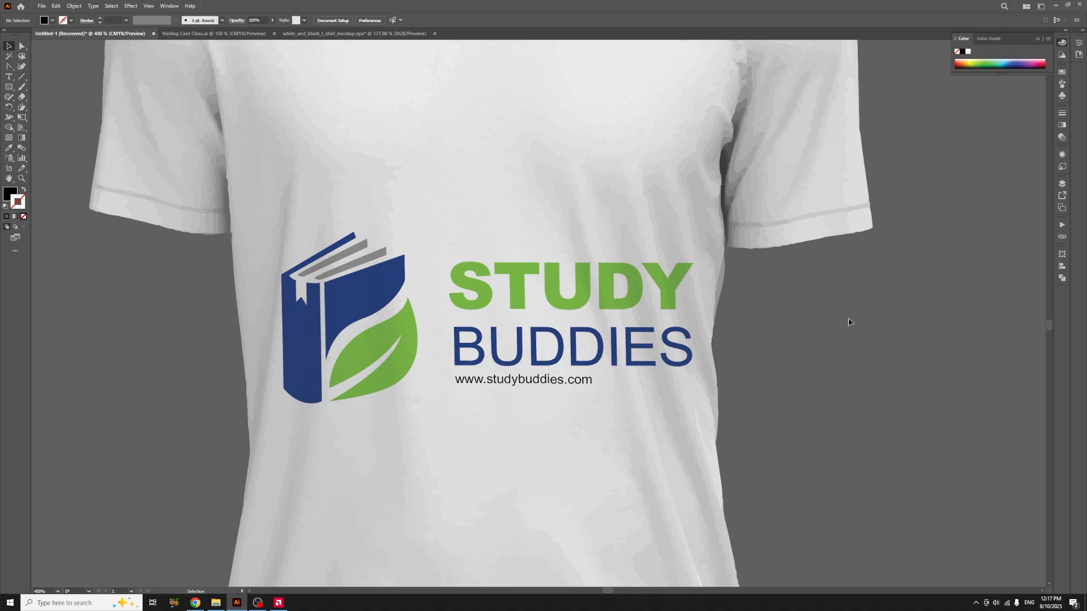
Copy the white-and-green logo from the black USB drive and place the copy on the middle of the black t-shirt.
key("ctrl+minus")
key("ctrl+minus")
key("ctrl+minus")
key("ctrl+minus")
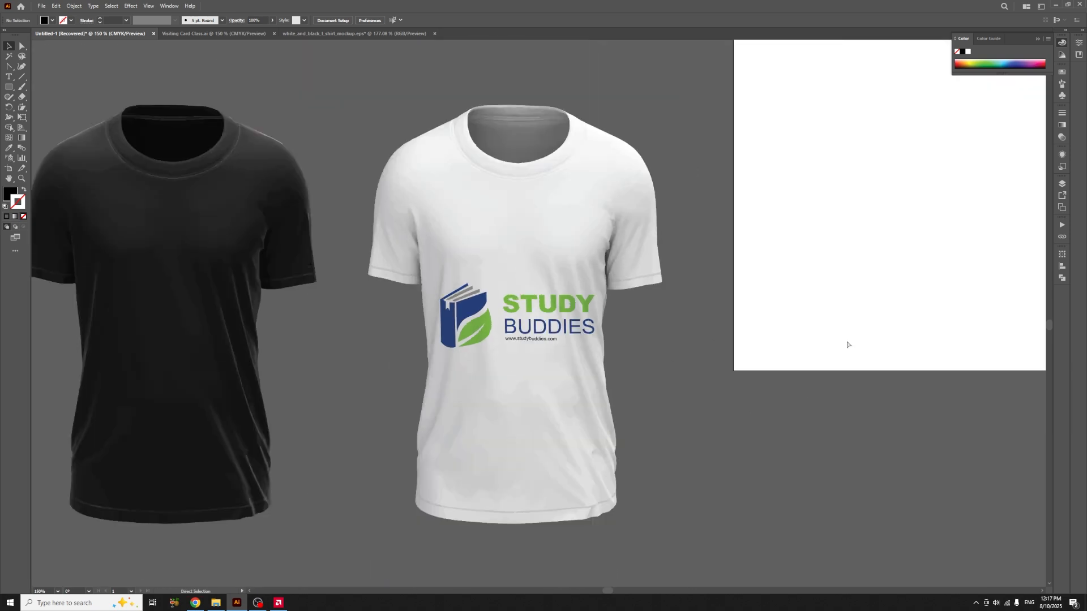
key("ctrl+minus")
key("ctrl+minus")
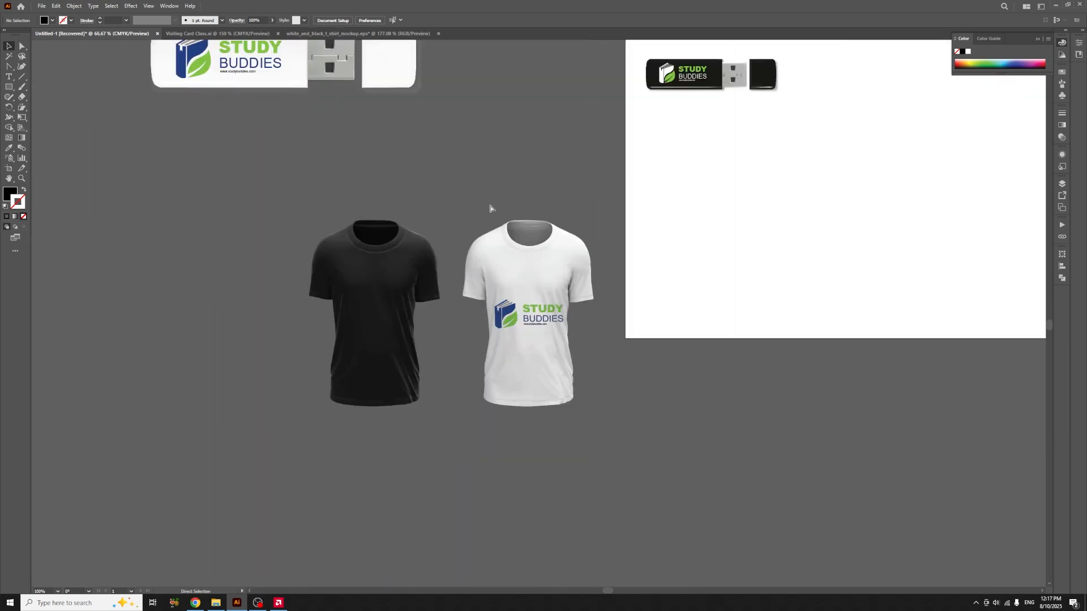
left_click(655, 137)
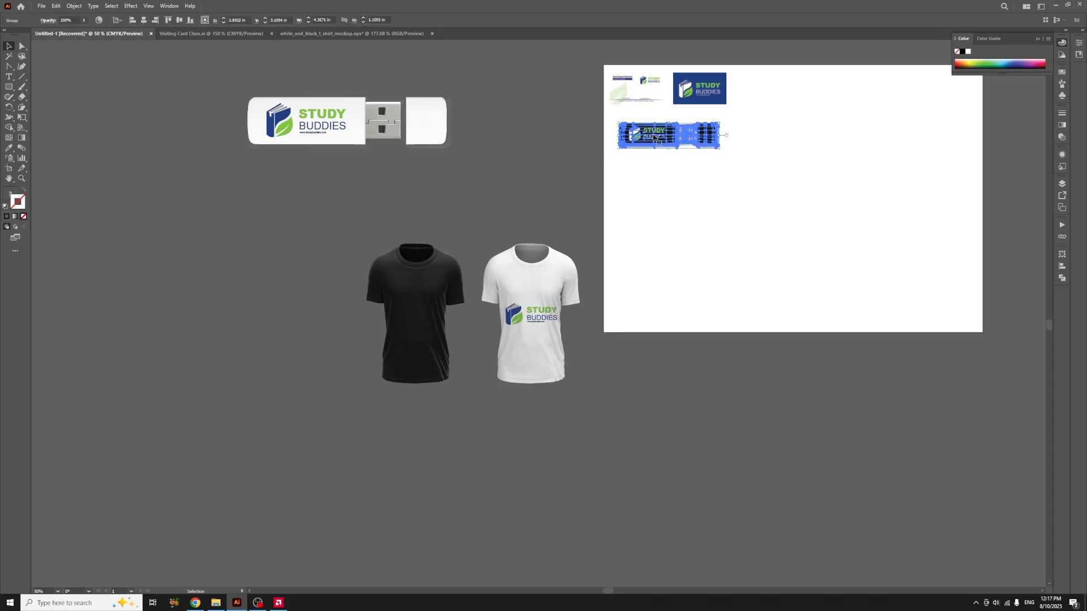
double_click(655, 138)
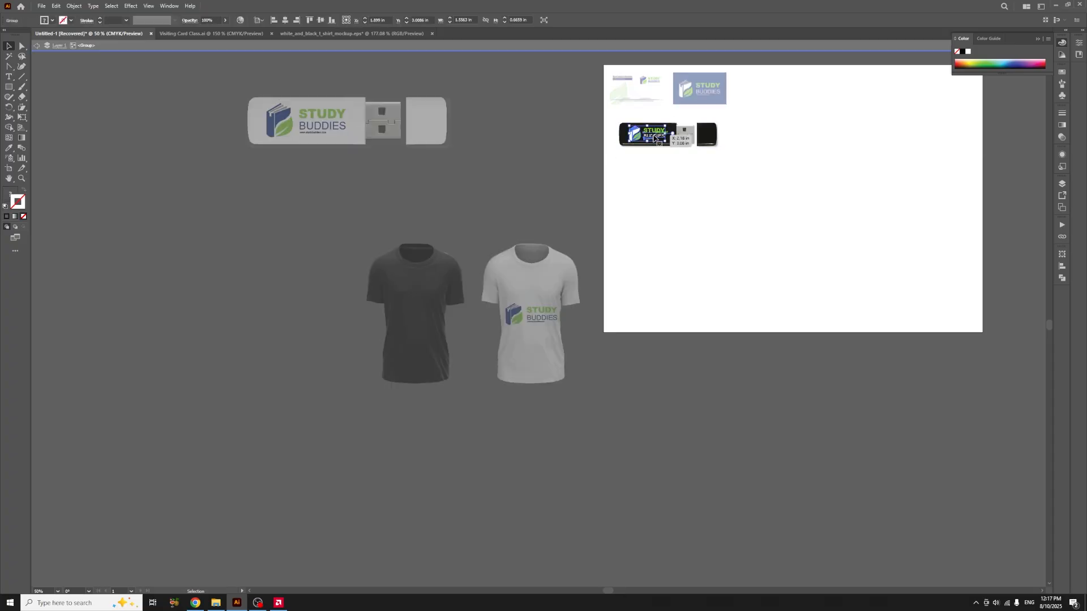
left_click(658, 243)
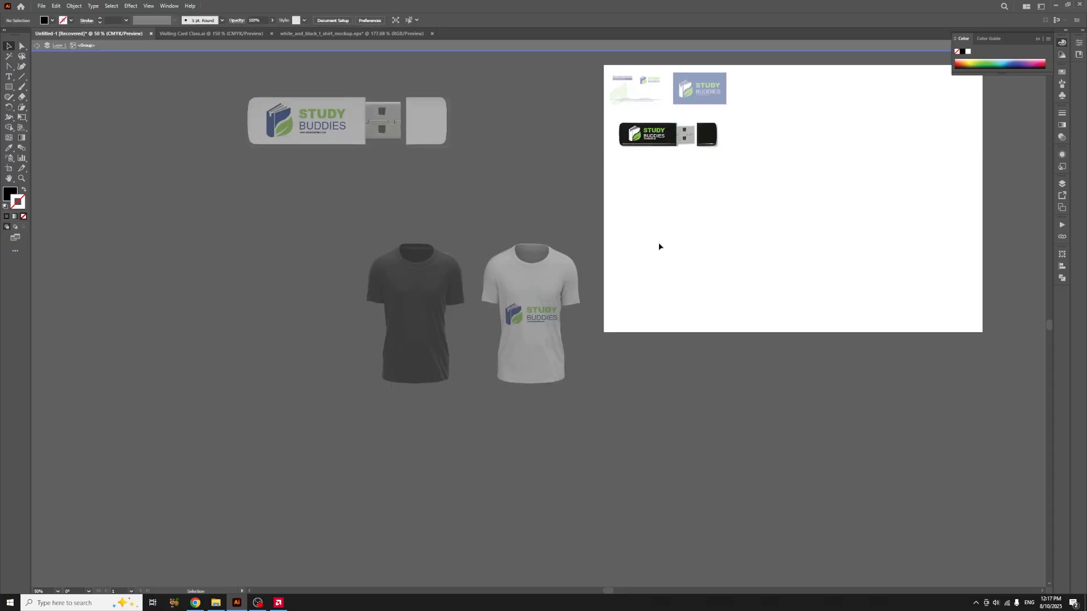
double_click(657, 242)
left_click(546, 311)
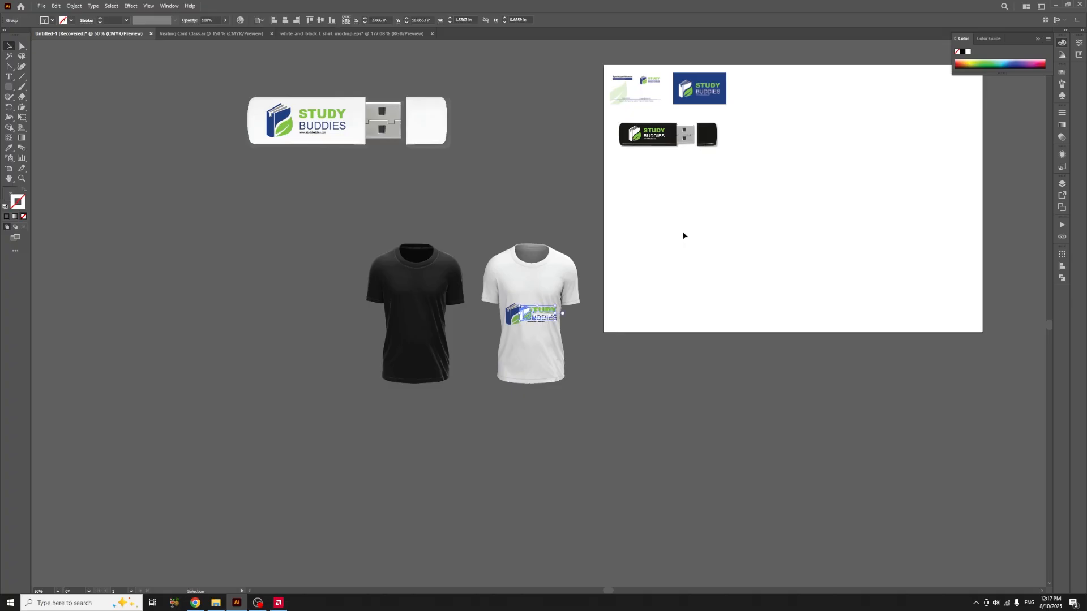
left_click_drag(531, 314, 420, 310)
Ungroup the logo on the black t-shirt to separate the book icon from the text lines.
key("ctrl+equal")
key("ctrl+equal")
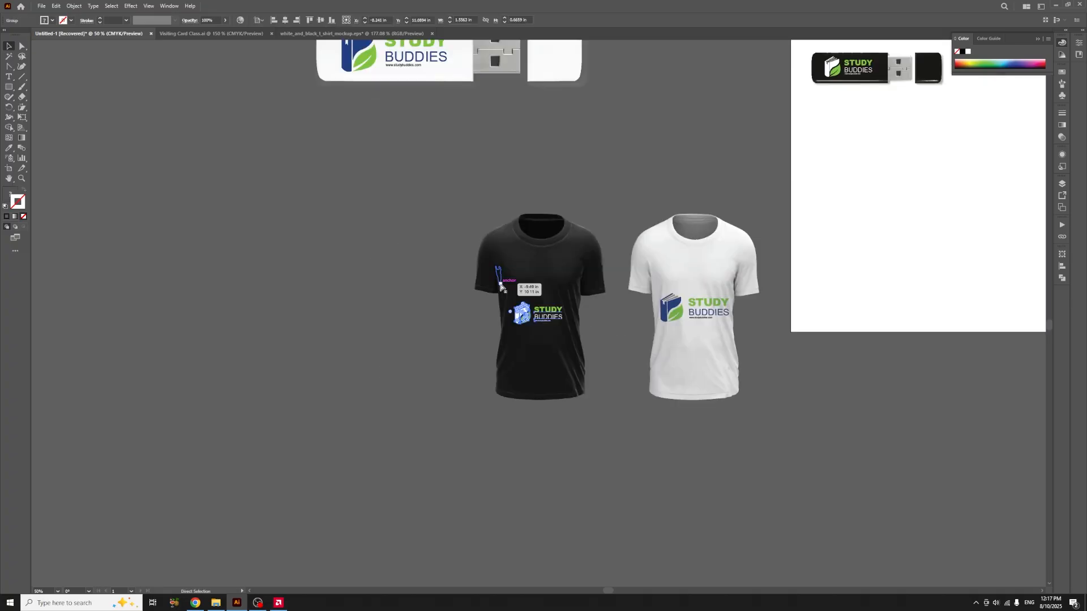
key("ctrl+equal")
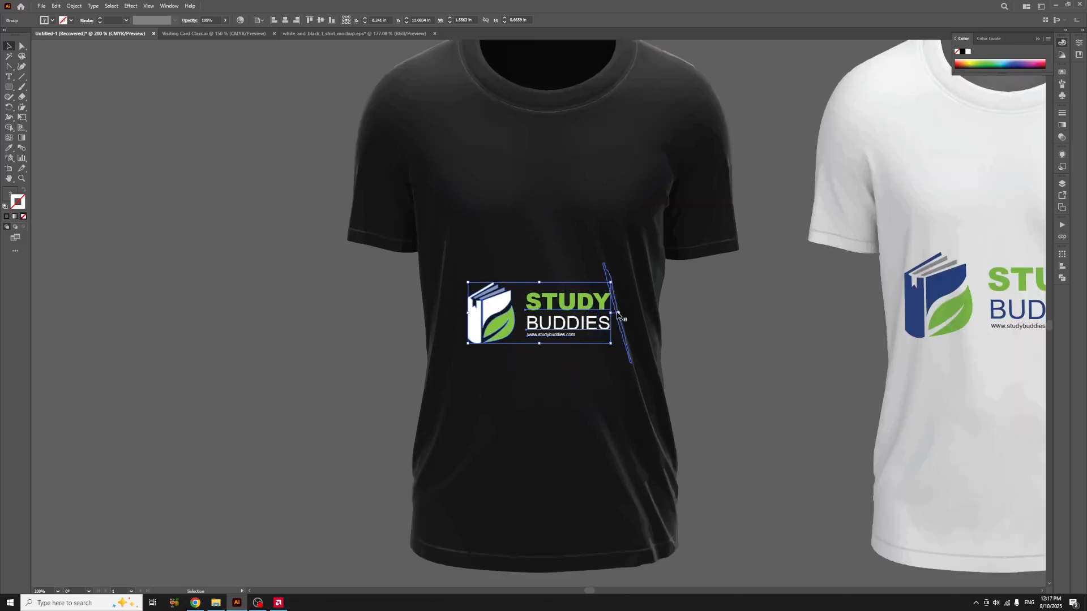
key("ctrl+equal")
right_click(589, 306)
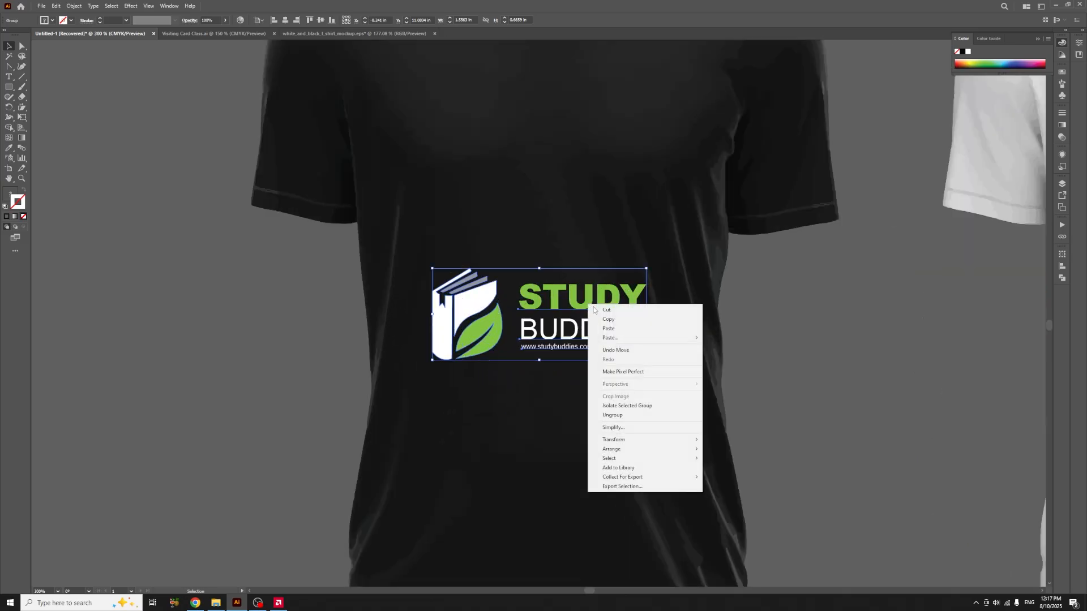
left_click(621, 416)
left_click(754, 317)
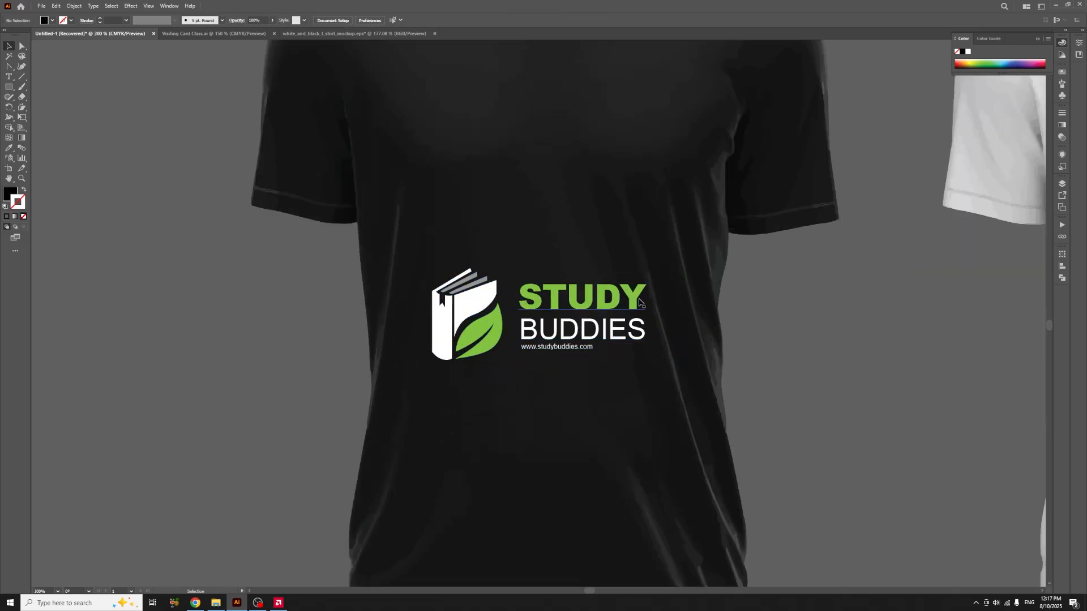
left_click(618, 306)
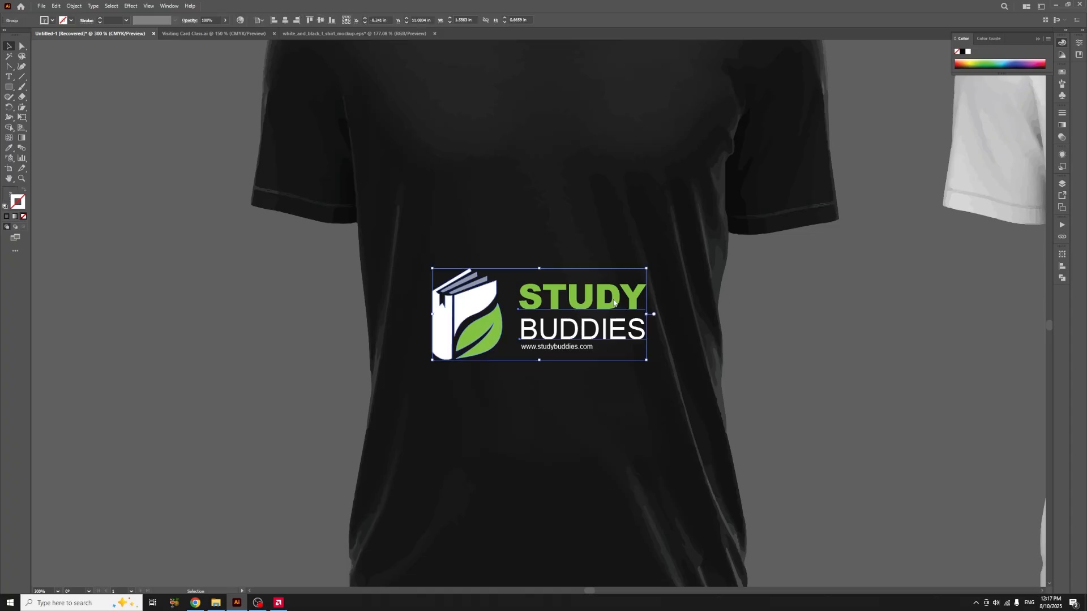
right_click(614, 300)
left_click(638, 410)
left_click(861, 381)
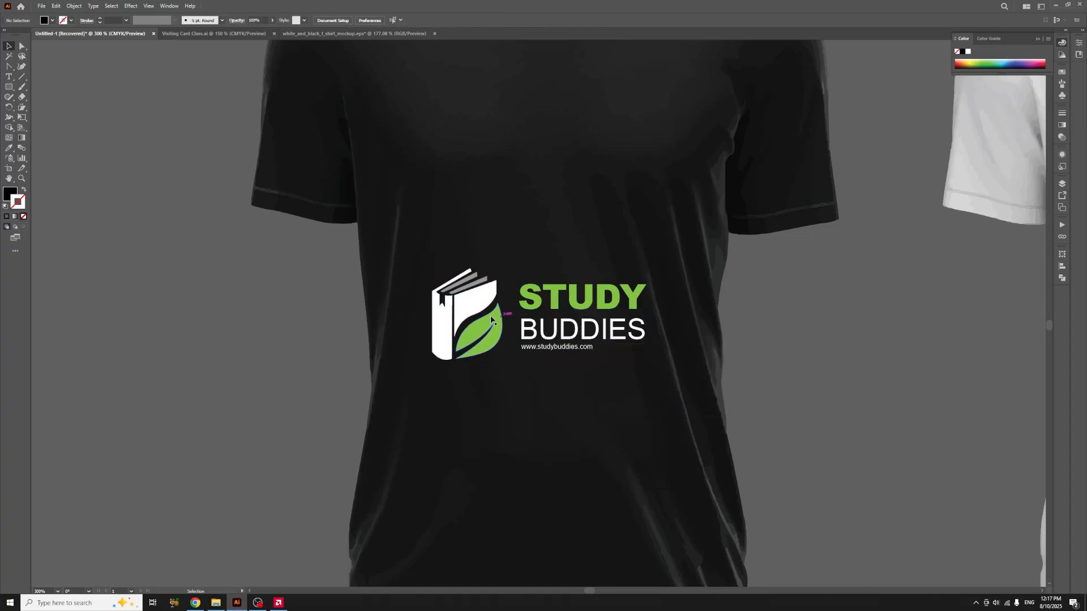
Stack the book icon centred above the STUDY BUDDIES text on the black t-shirt and group the icon with all text lines.
left_click(470, 302)
left_click_drag(470, 300, 588, 212)
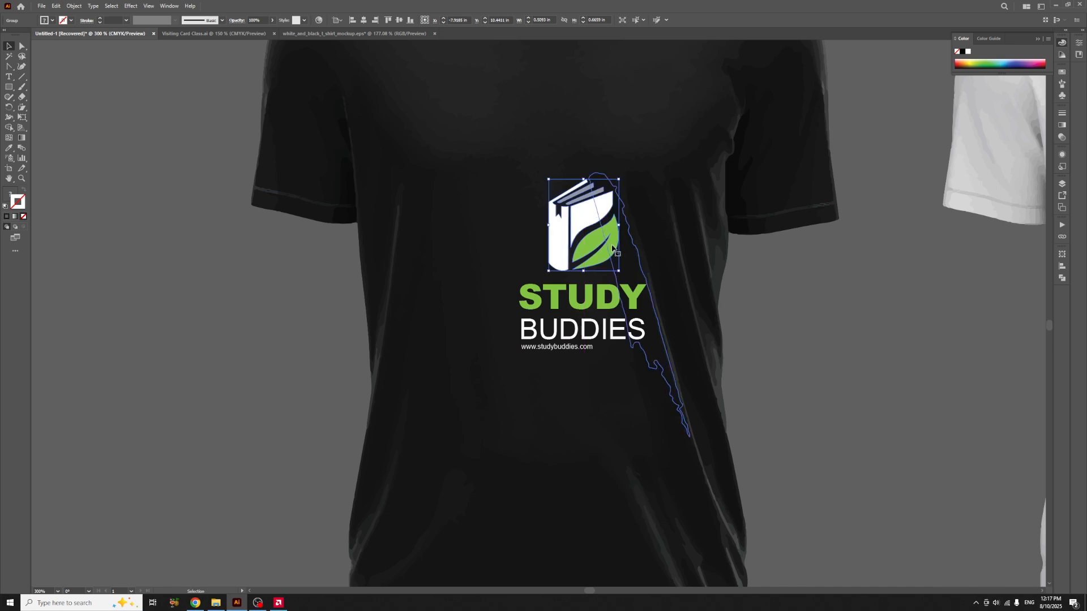
left_click(540, 348, "shift")
left_click(636, 327, "shift")
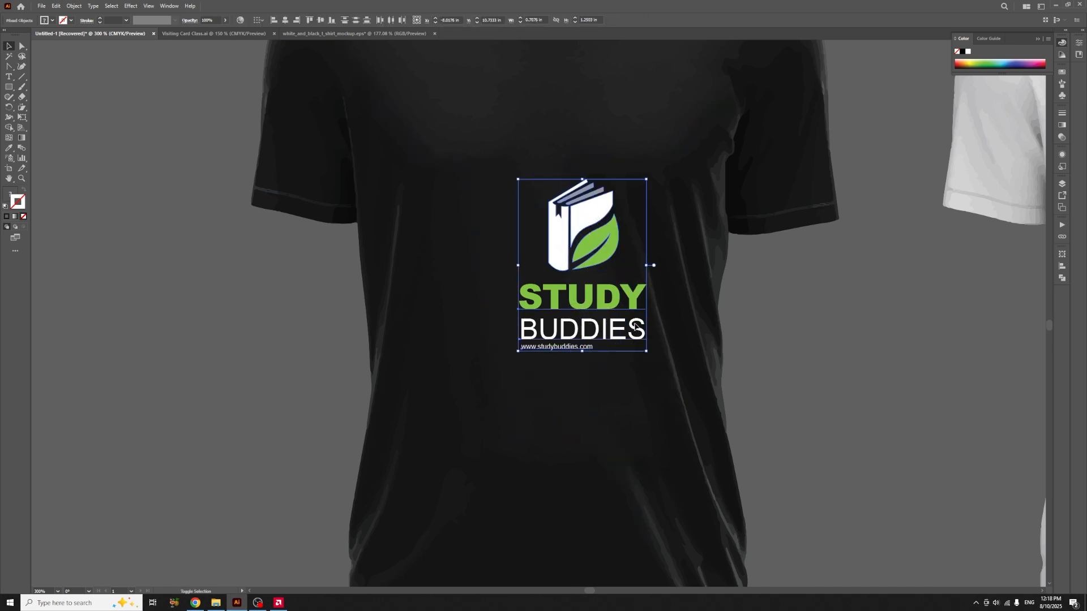
key("a")
key("v")
key("ctrl+g")
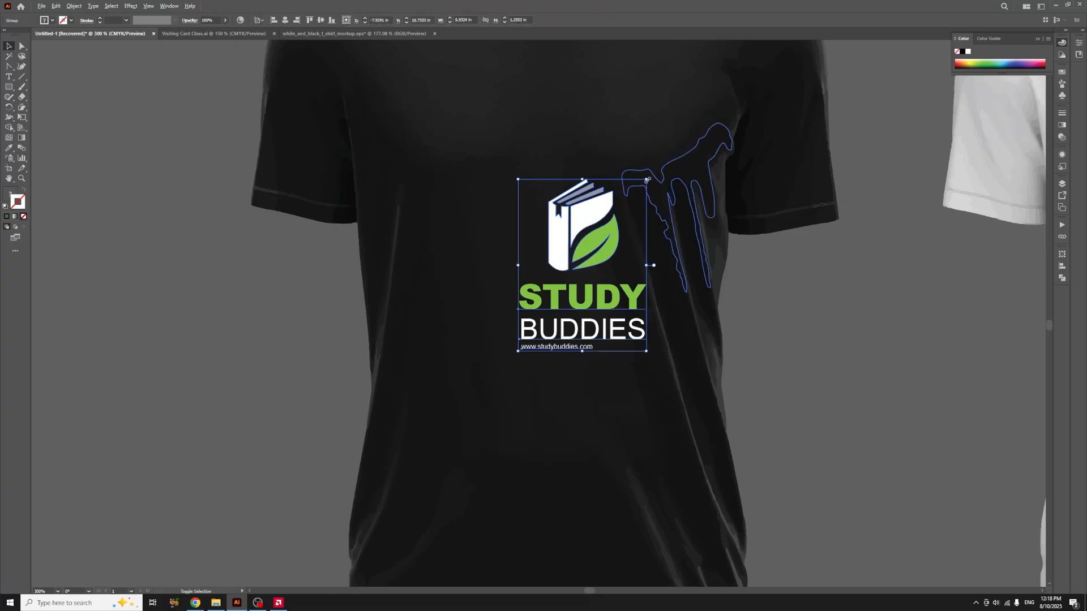
Scale the stacked logo down to about 0.53 in wide and position it on the black t-shirt's chest beside the sleeve.
left_click_drag(647, 179, 578, 300)
left_click_drag(495, 385, 574, 211)
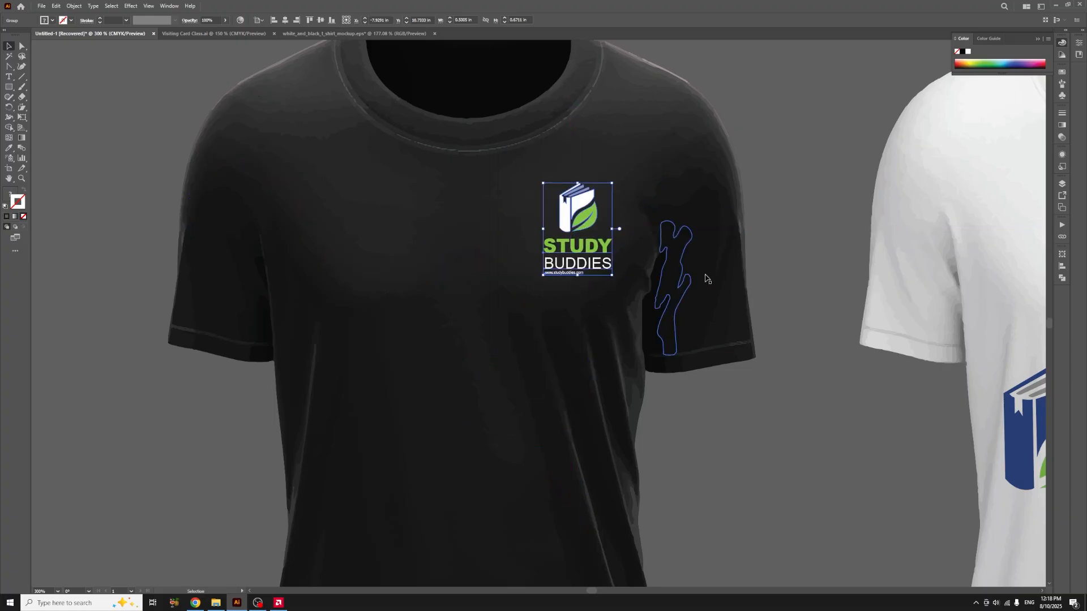
left_click(798, 424)
key("ctrl+minus")
key("ctrl+minus")
key("ctrl+minus")
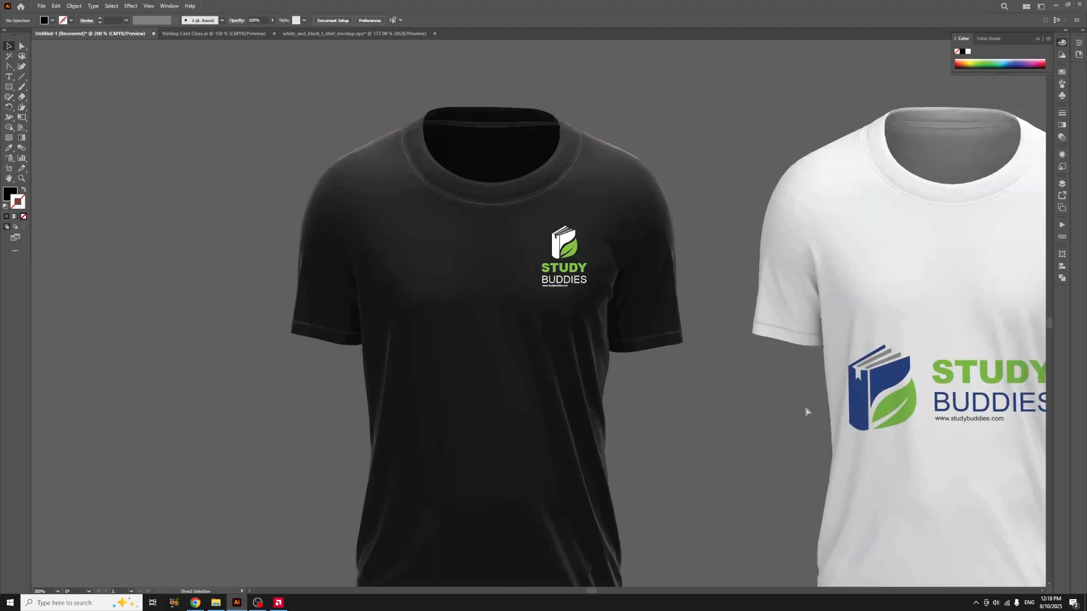
left_click_drag(553, 279, 552, 283)
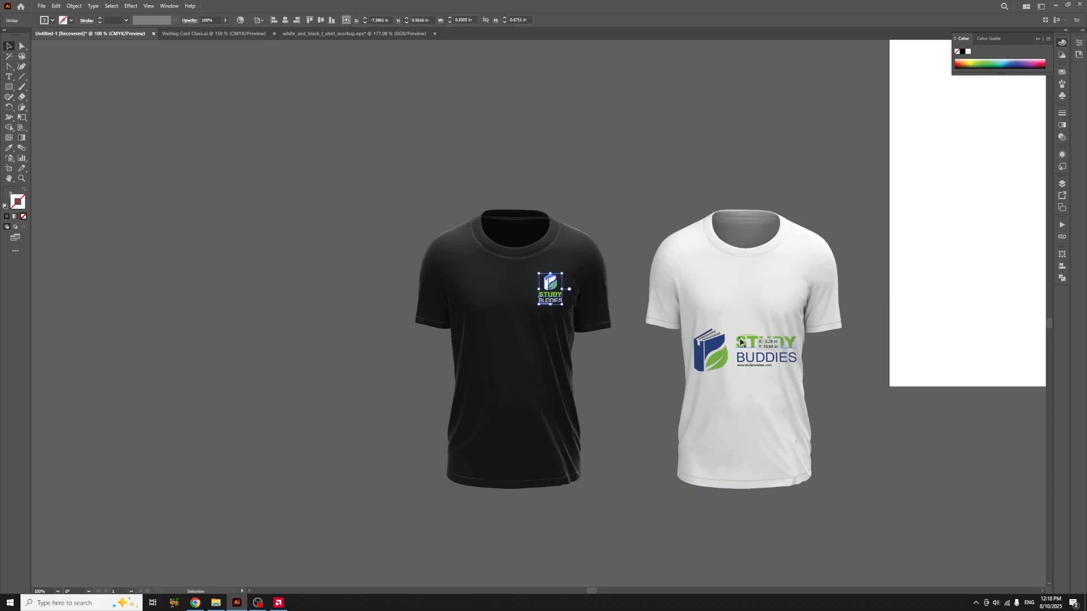
left_click(632, 202)
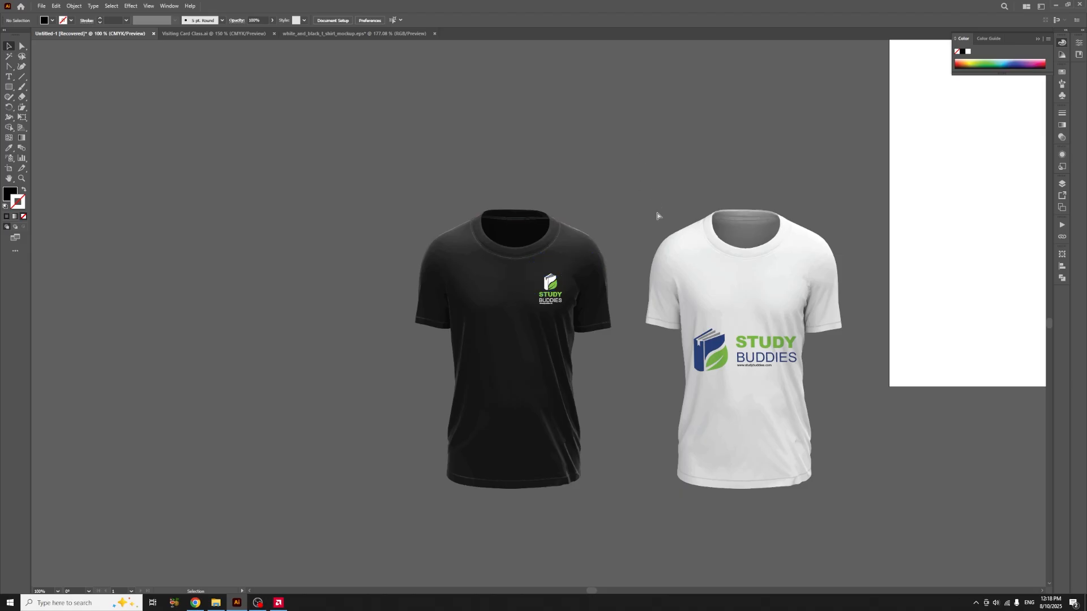
Move both t-shirts with their logos onto the artboard below the black USB drive.
key("ctrl+minus")
key("ctrl+minus")
left_click_drag(655, 219, 430, 237)
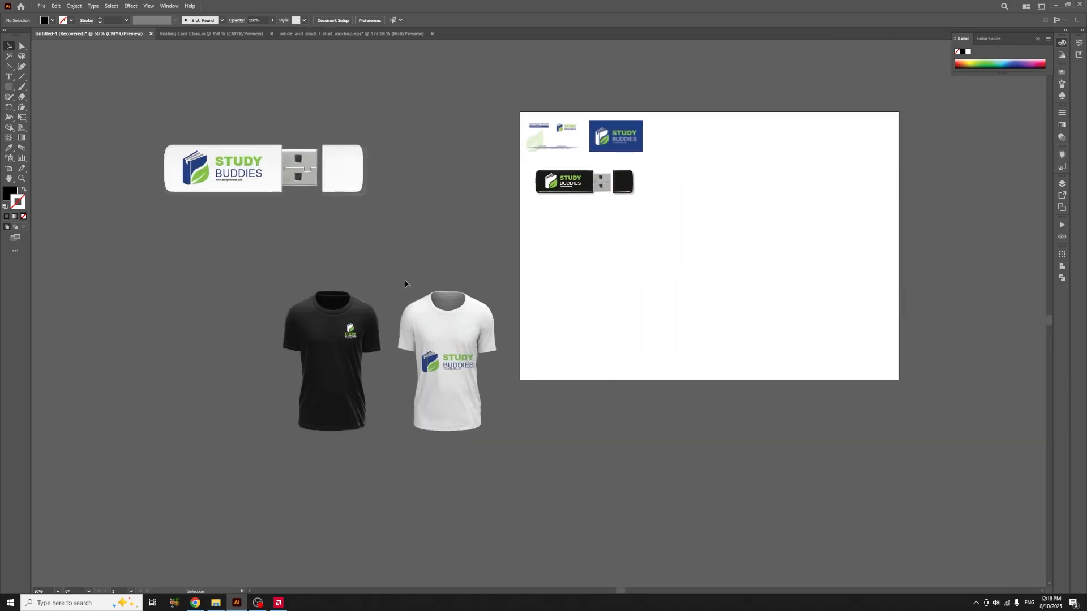
left_click(447, 403)
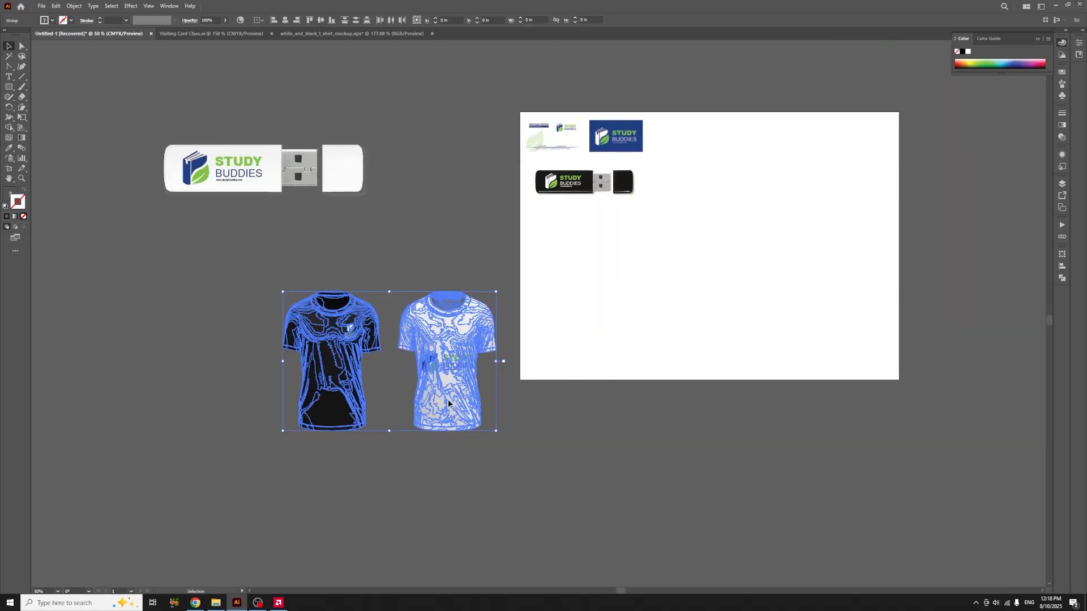
left_click_drag(448, 403, 705, 324)
left_click(659, 367)
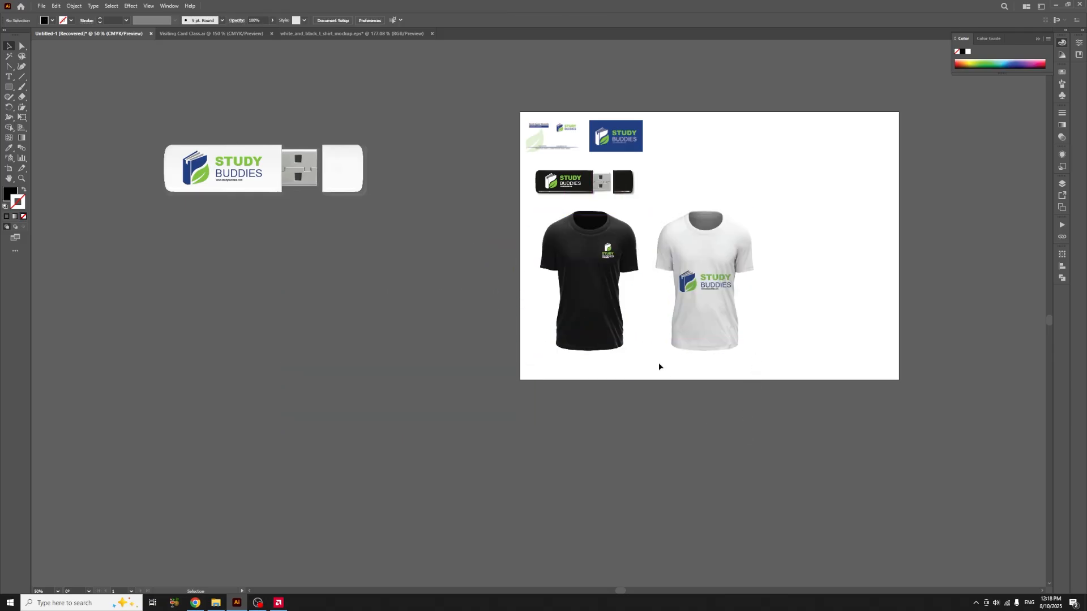
Move the white t-shirt and its logo off the artboard to the empty area below the white USB drive.
left_click(721, 313)
left_click_drag(719, 317, 236, 390)
left_click_drag(702, 281, 235, 356)
Group the black t-shirt with its logo and shrink it to fit beneath the black USB drive on the artboard.
left_click(356, 318)
left_click_drag(537, 221, 671, 368)
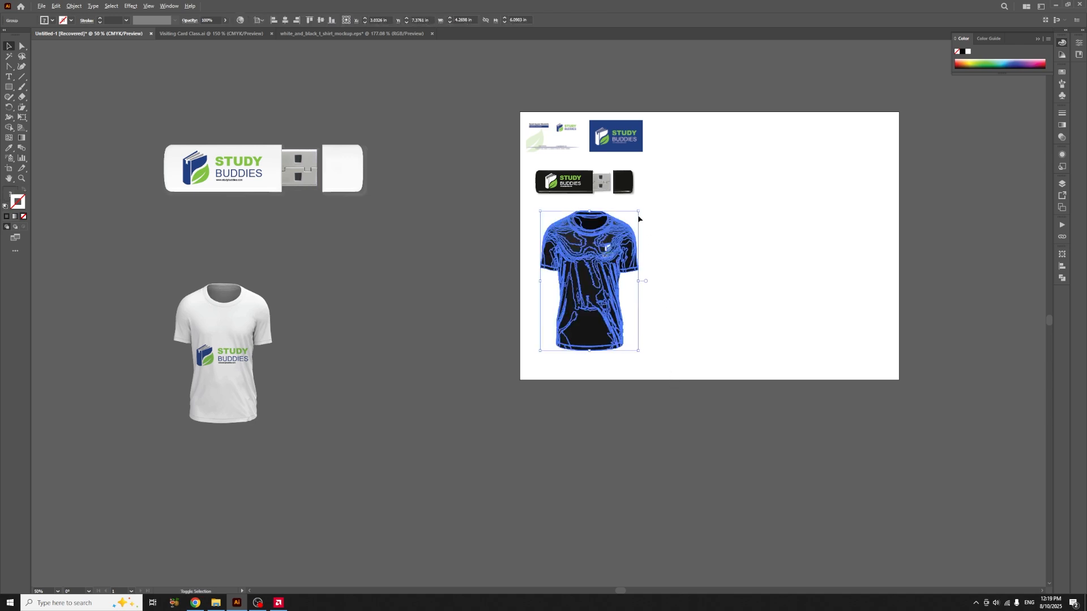
left_click_drag(638, 209, 623, 233)
left_click_drag(591, 298, 575, 277)
left_click(673, 276)
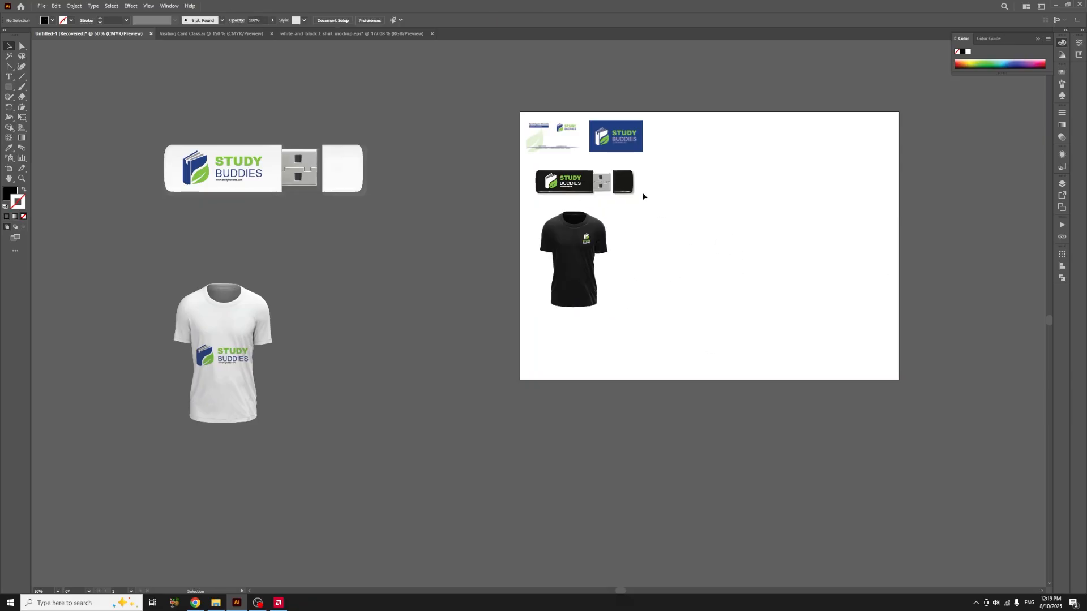